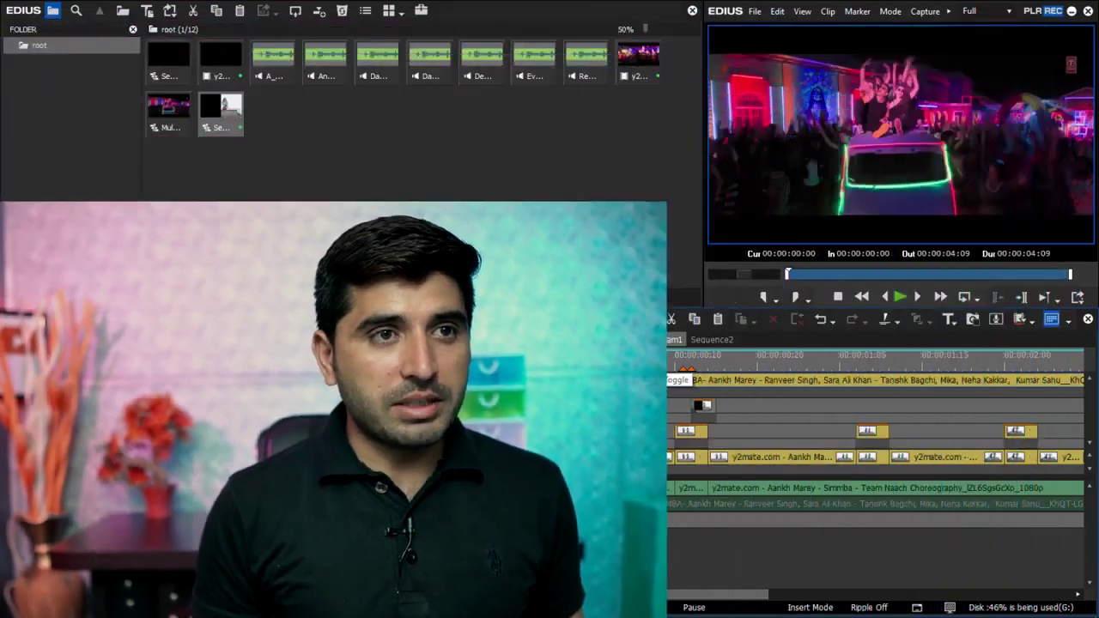
- Play the Multicam1 edit and step through a few frames to review it
key("space")
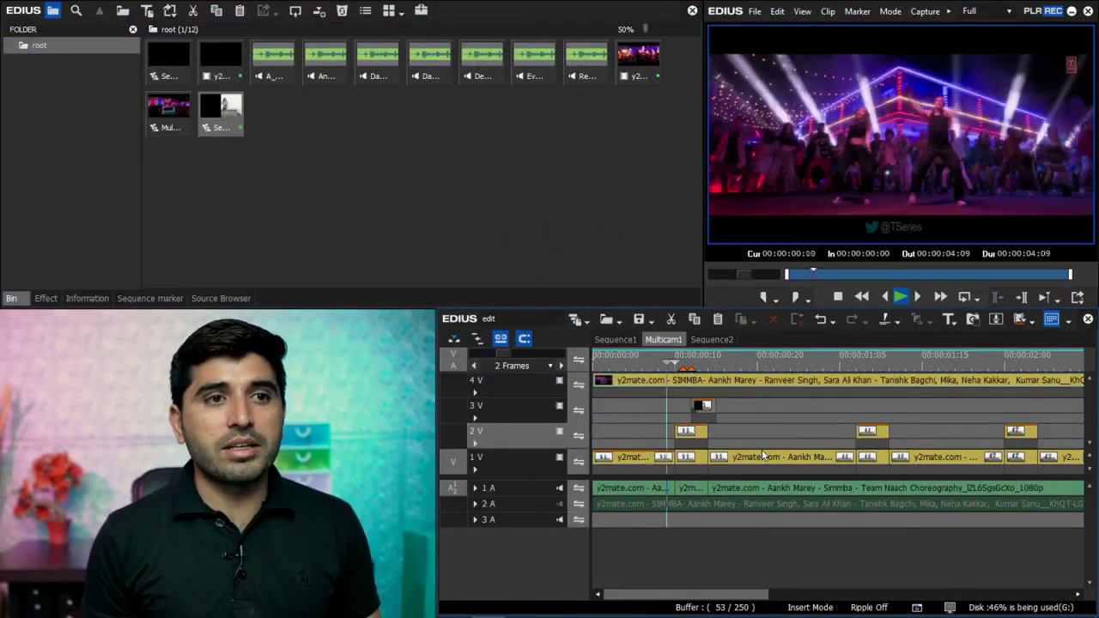
scroll(829, 448, "up", 5)
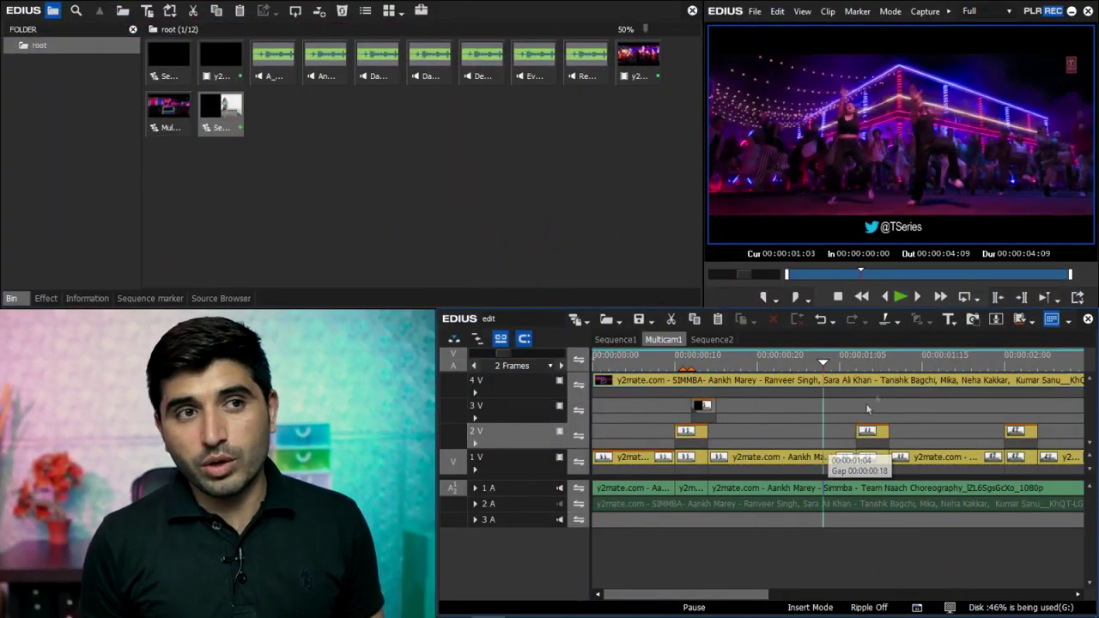
scroll(829, 448, "up", 5)
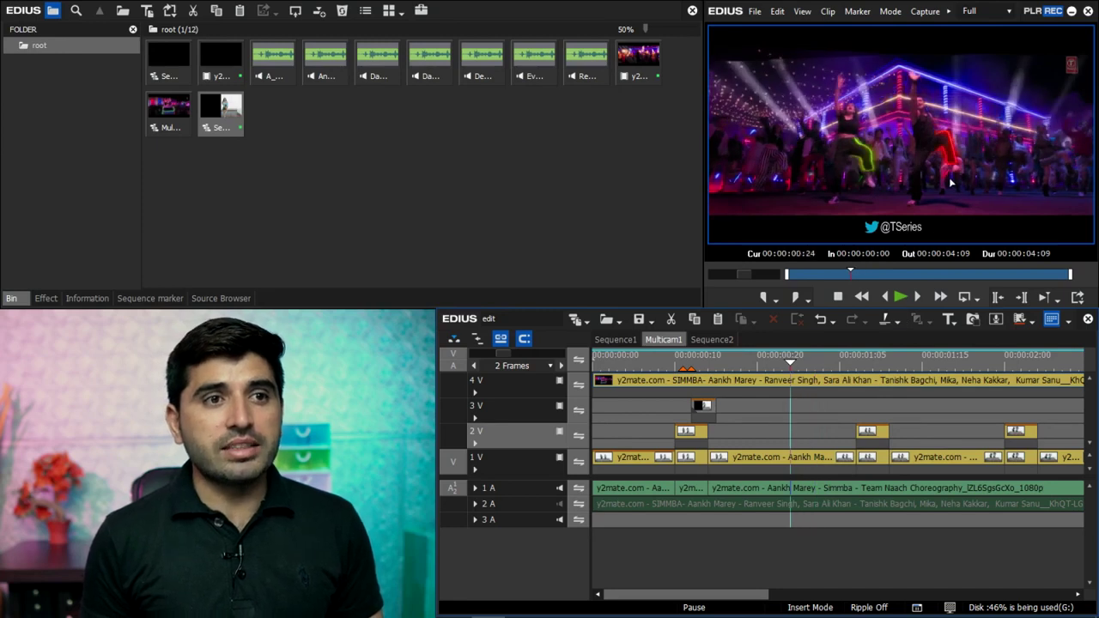
key("Left")
key("Left")
key("Right")
key("Right")
key("Right")
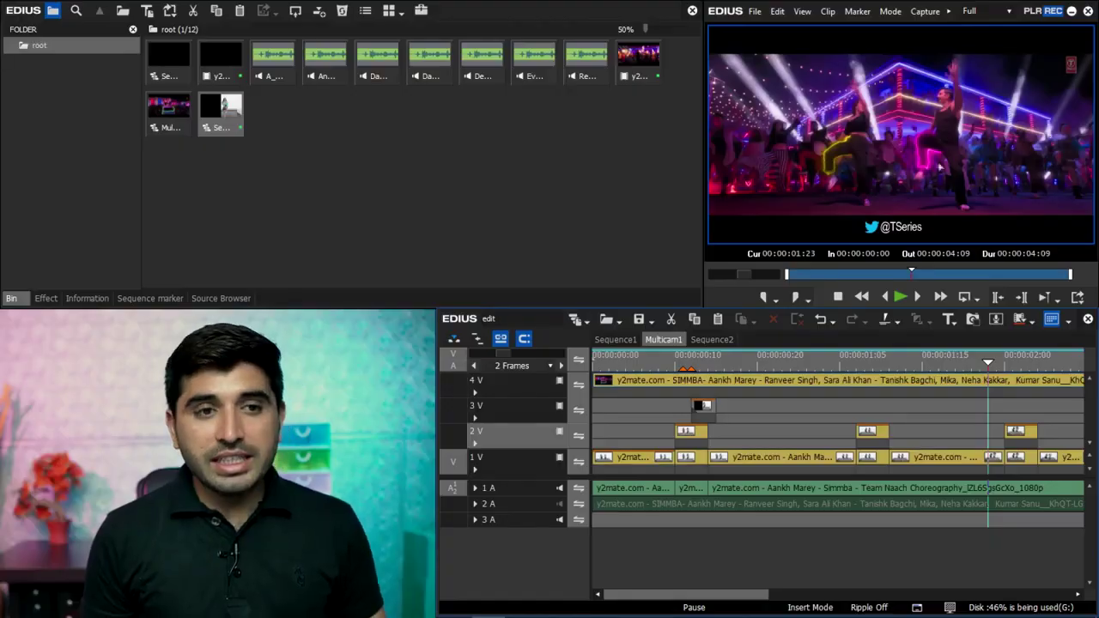
- Disable the music-video clip on track 4V with its linked audio and return to the start
left_click(975, 384)
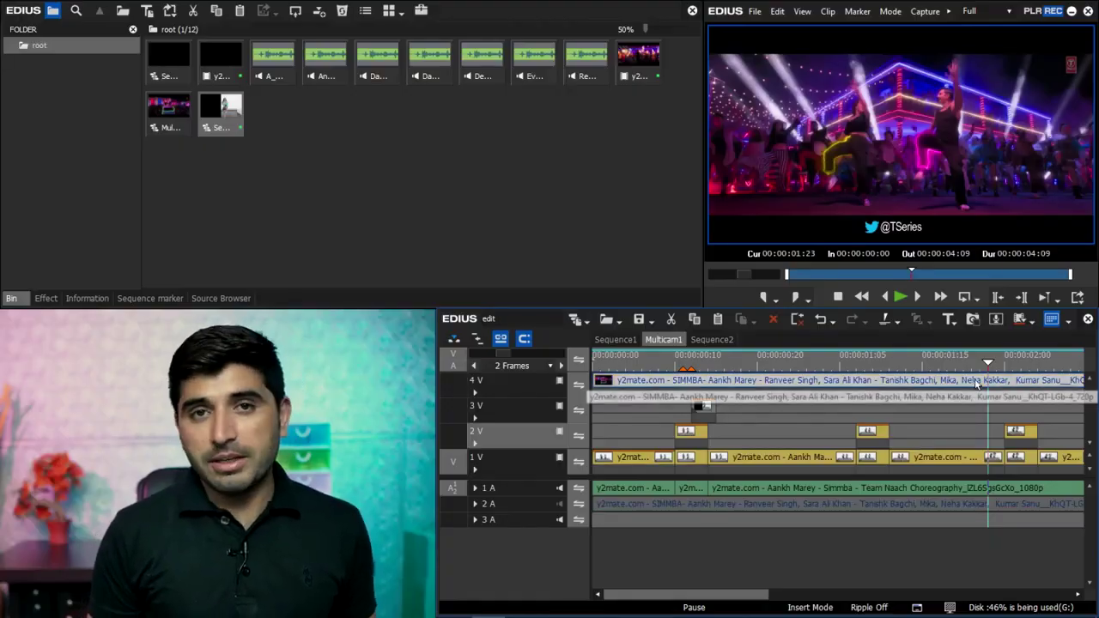
key("0")
key("Home")
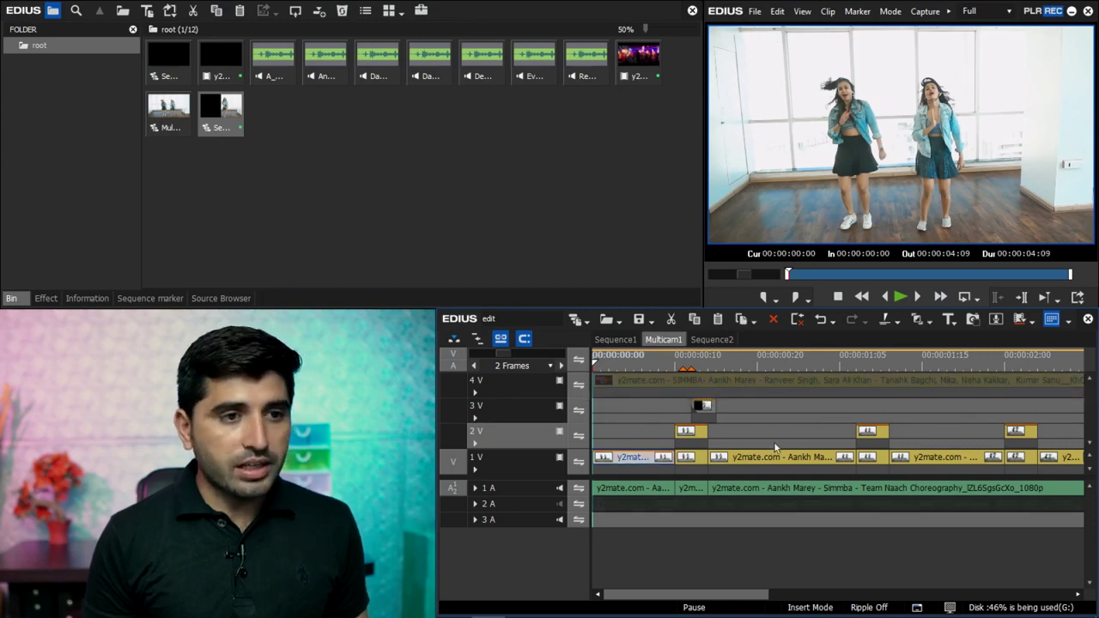
- Zoom the timeline out, test a clip placement on track 2V, then undo it
scroll(777, 450, "down", 3)
left_click(788, 355)
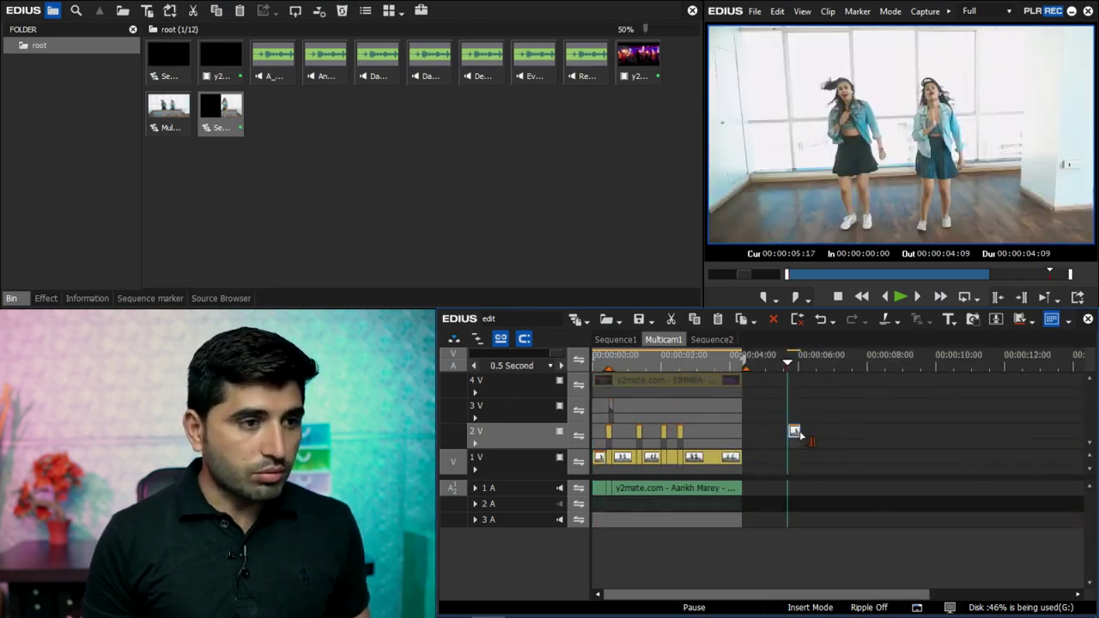
left_click_drag(794, 432, 910, 442)
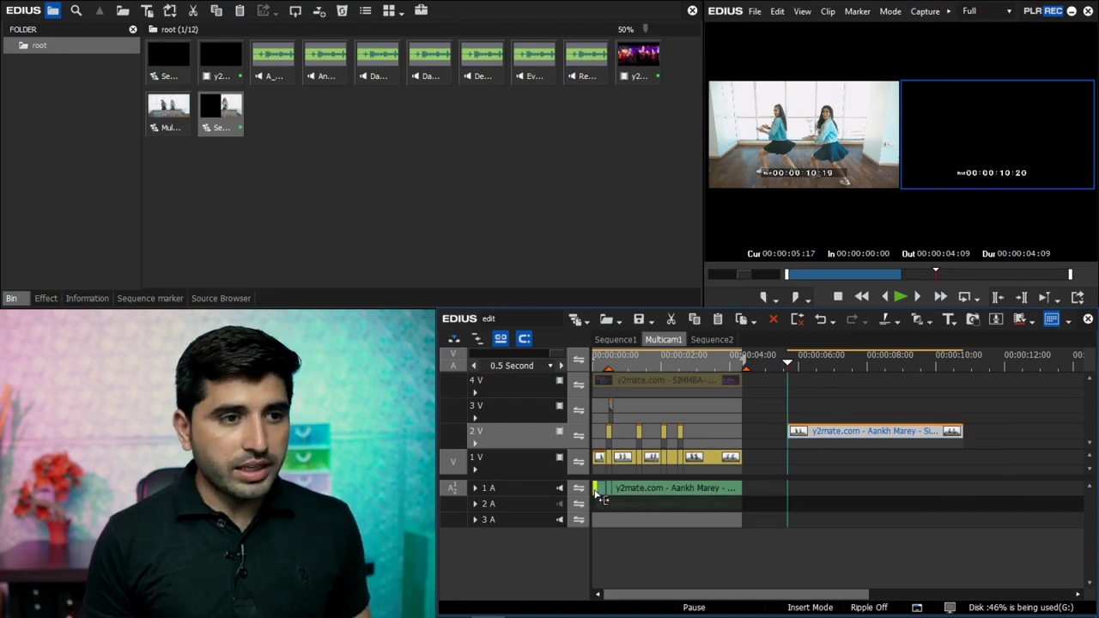
left_click_drag(850, 432, 850, 434)
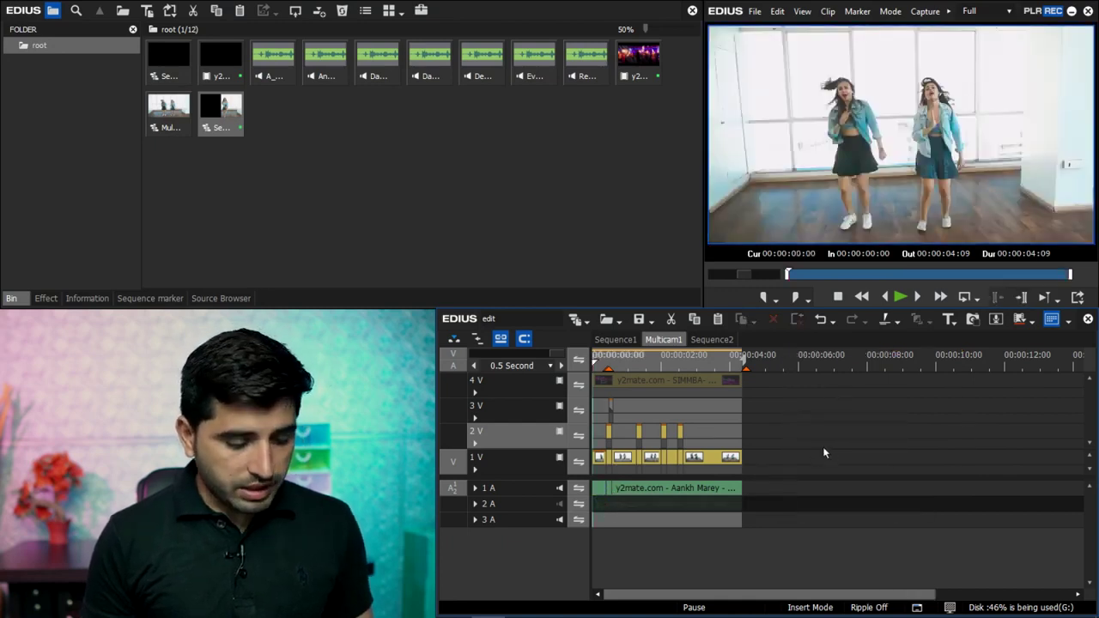
key("ctrl+0")
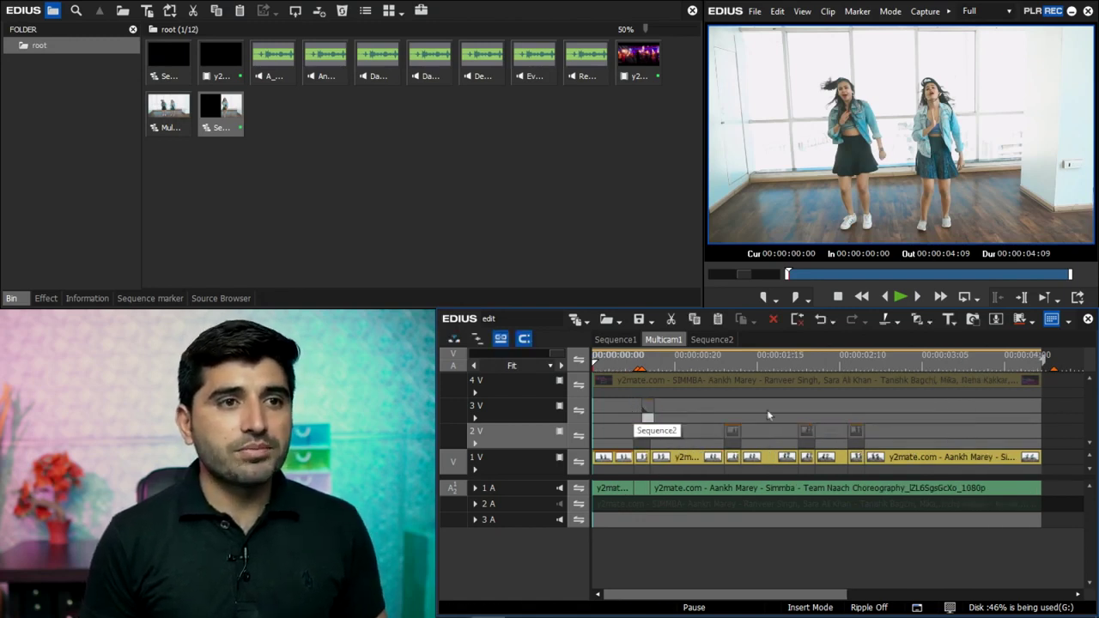
- Review the dance footage and drag the 1V/1A clips into a new Sequence3
key("space")
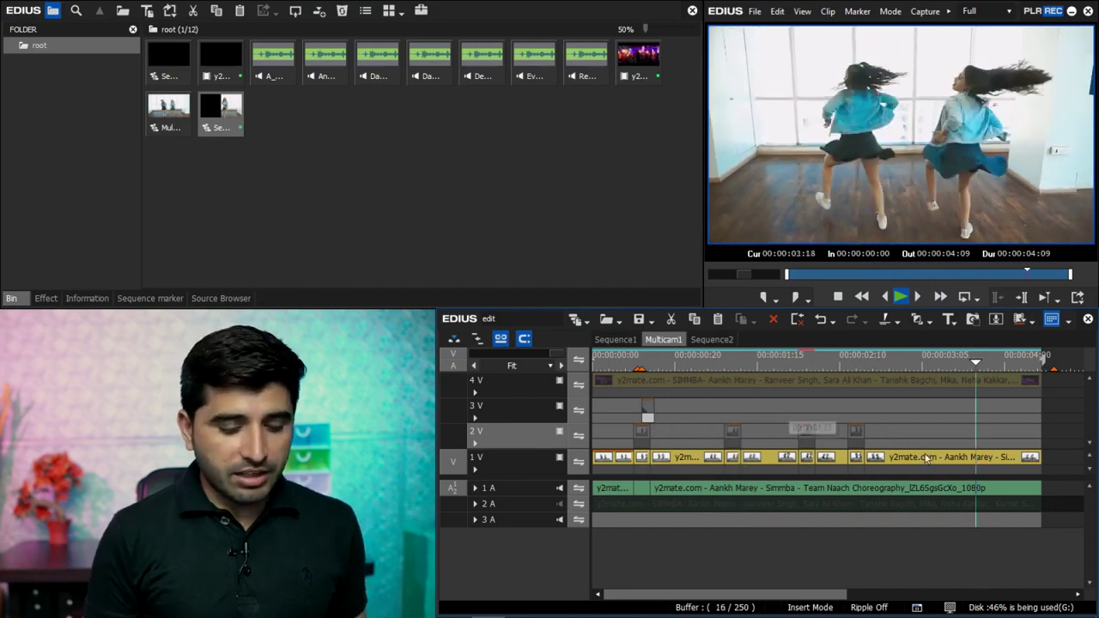
key("Home")
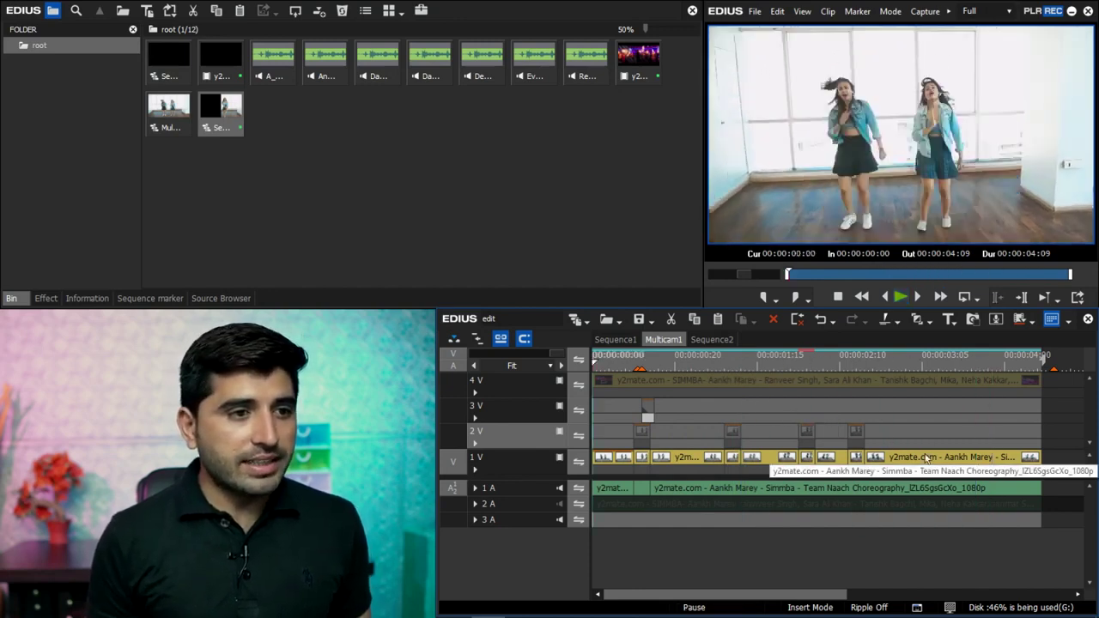
left_click_drag(612, 435, 611, 435)
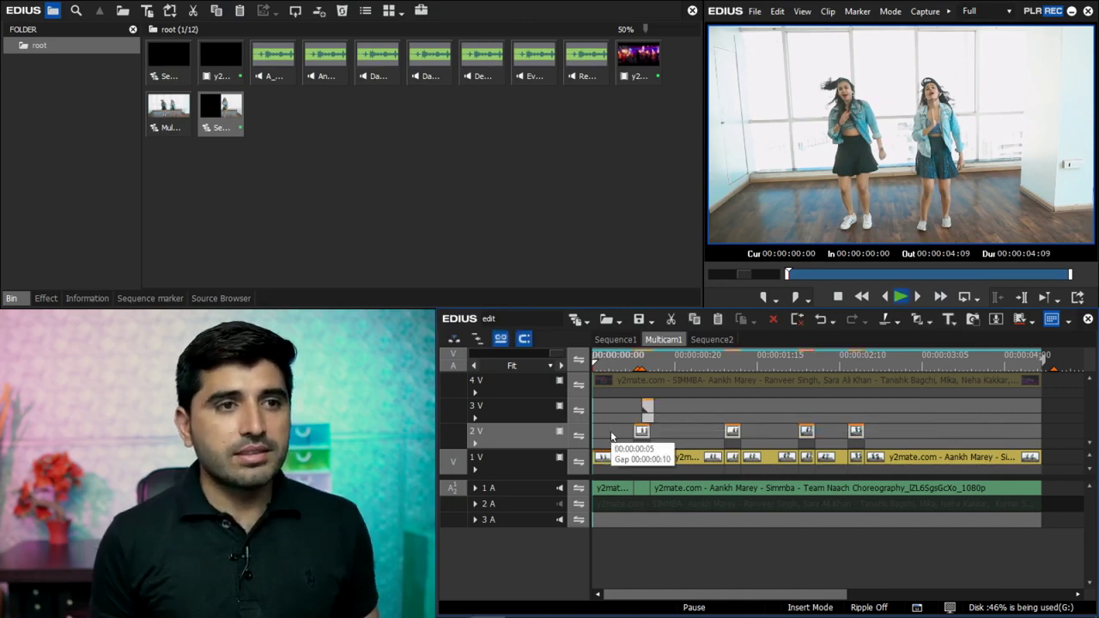
key("space")
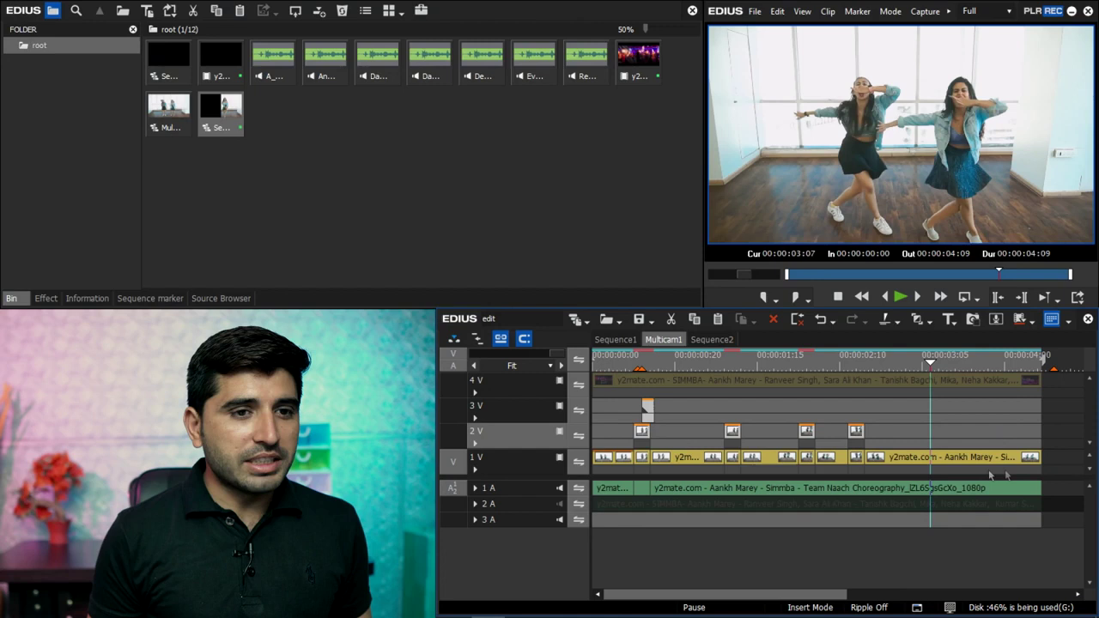
left_click_drag(1010, 461, 605, 487)
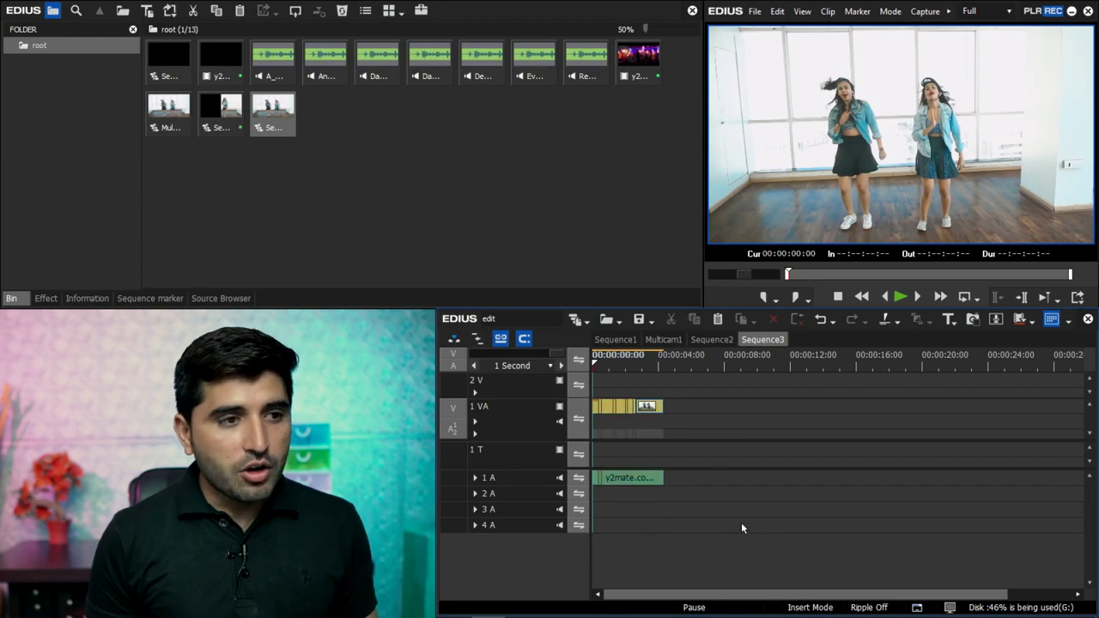
- Select all Sequence3 clips and extend the video and audio into one continuous clip
scroll(769, 457, "up", 2)
left_click_drag(1018, 388, 654, 535)
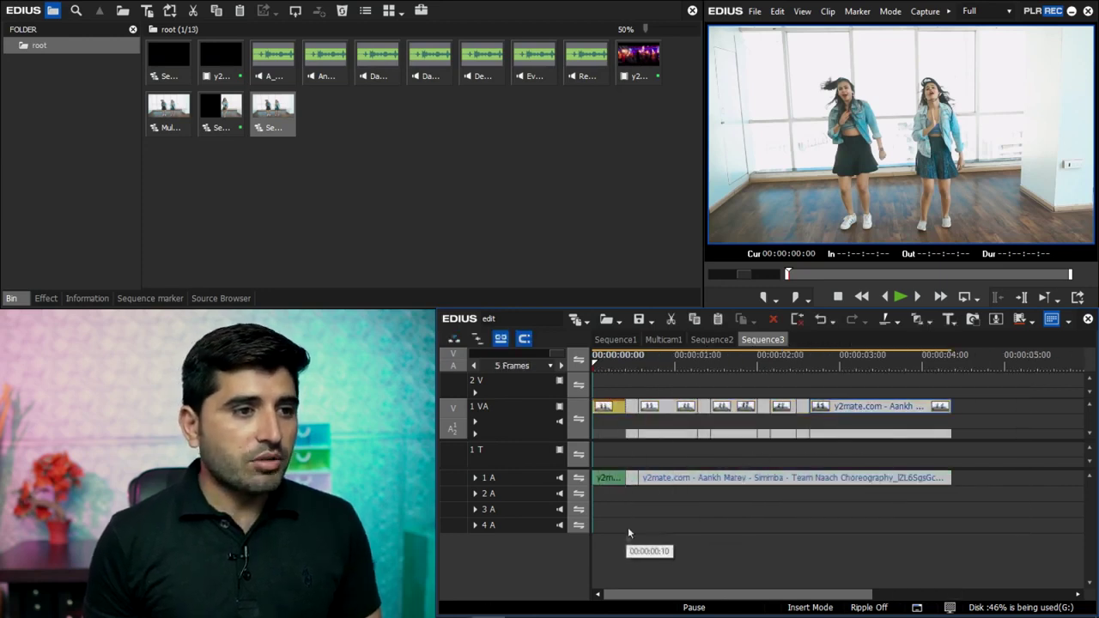
left_click_drag(951, 406, 994, 408)
left_click_drag(625, 478, 1005, 490)
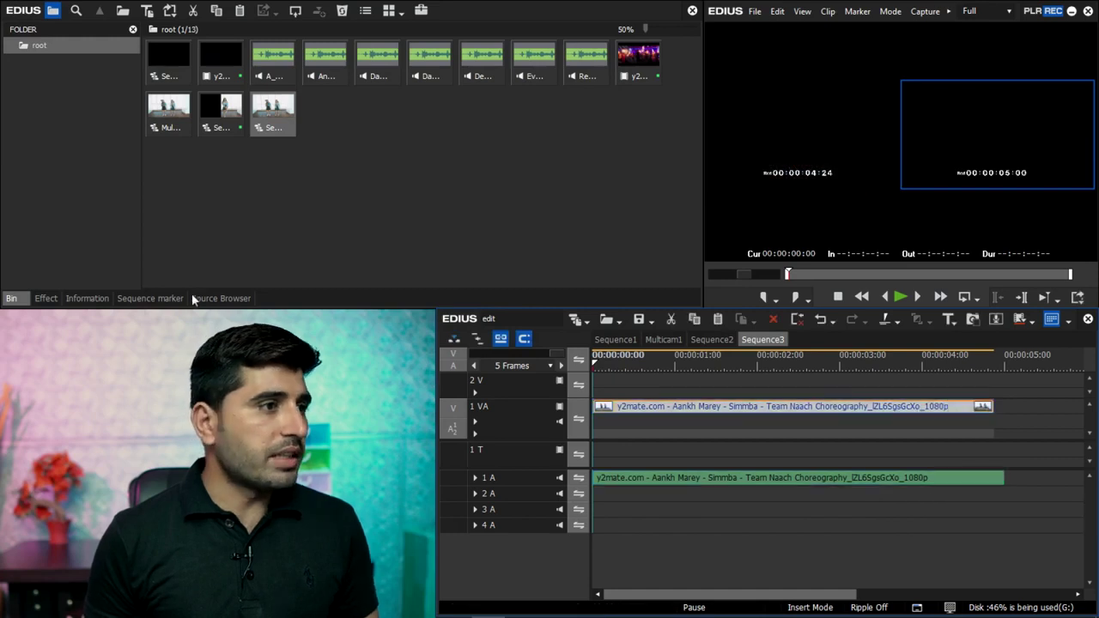
- Delete the old Mask filter from the clip via the Information panel
left_click(90, 298)
left_click(44, 225)
key("Delete")
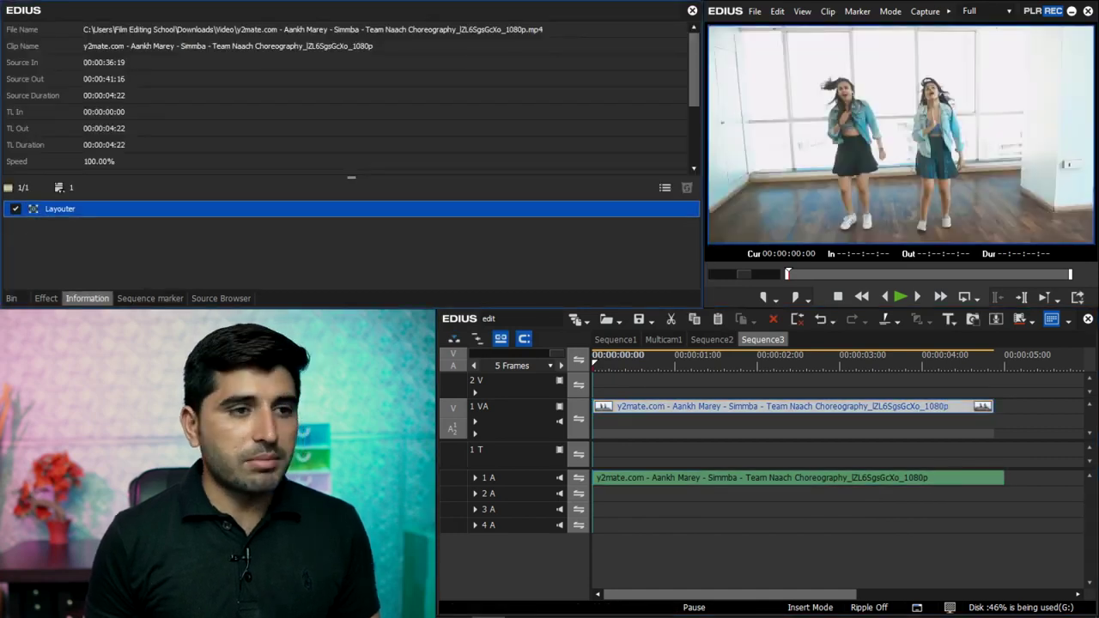
- Trim the 1A audio to the video's end and set the In/Out points
left_click_drag(794, 360, 994, 361)
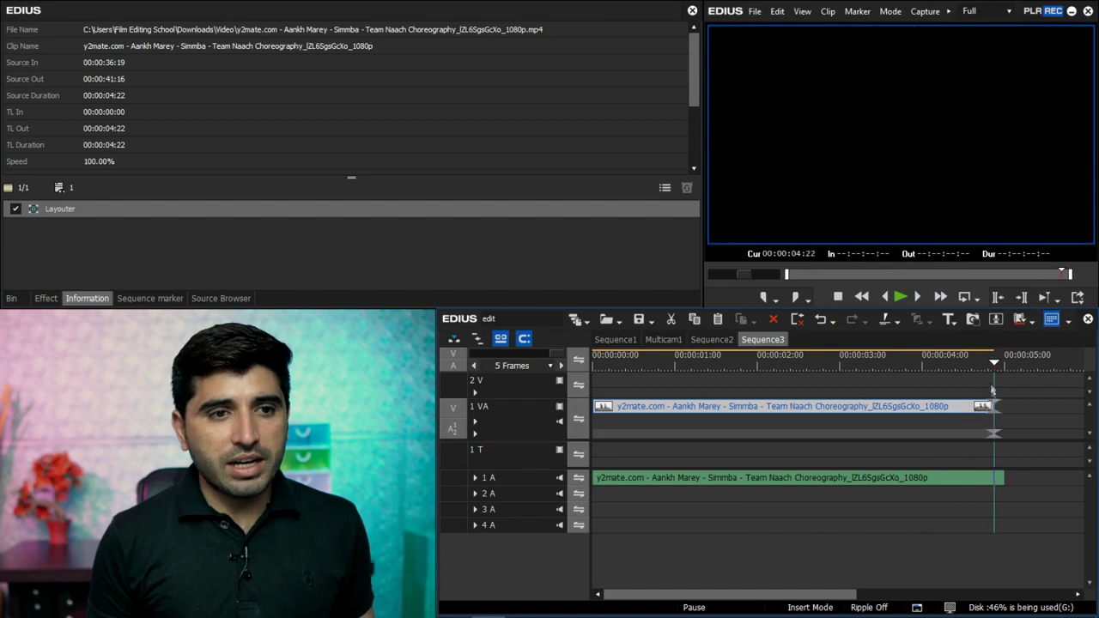
left_click(988, 482)
left_click(1027, 486)
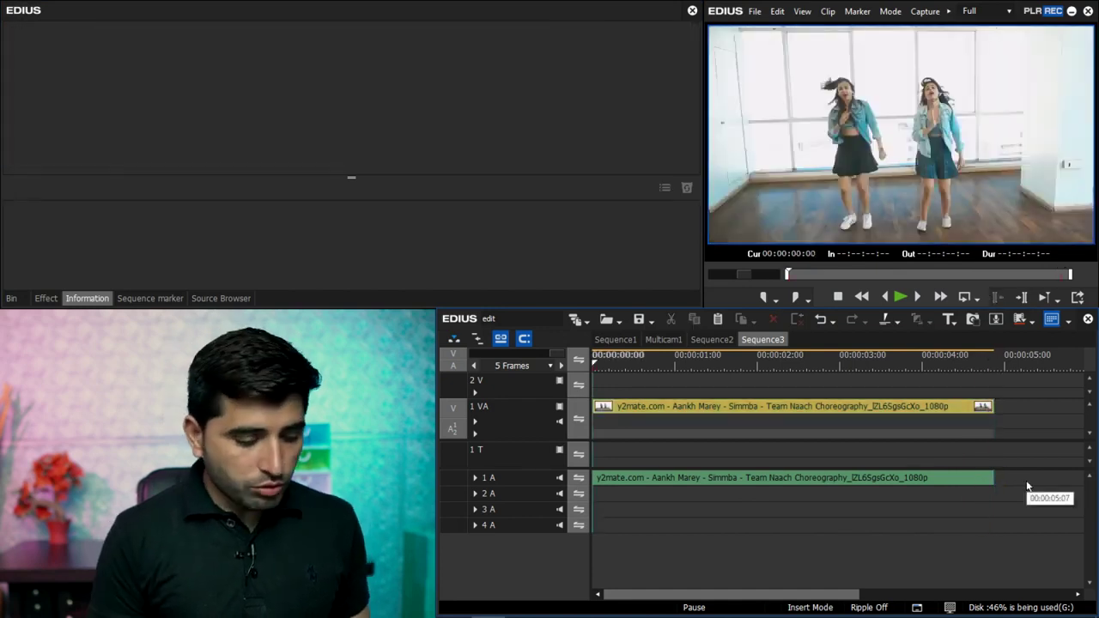
key("o")
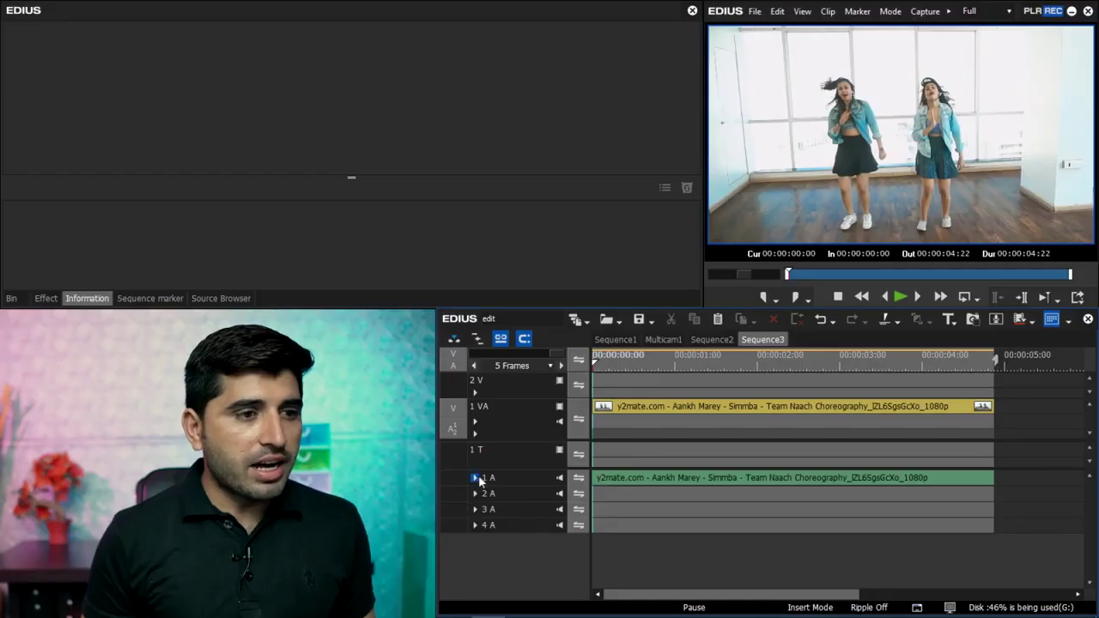
- Mute the audio track and step through playback to frame 11
left_click(475, 477)
scroll(712, 557, "up", 2)
key("space")
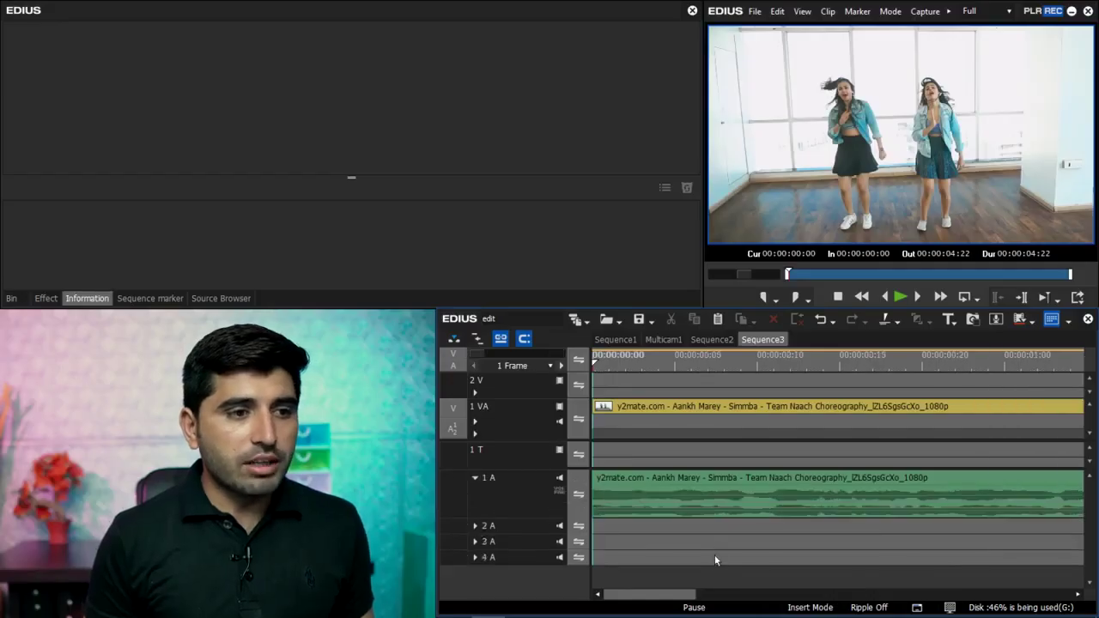
left_click(559, 479)
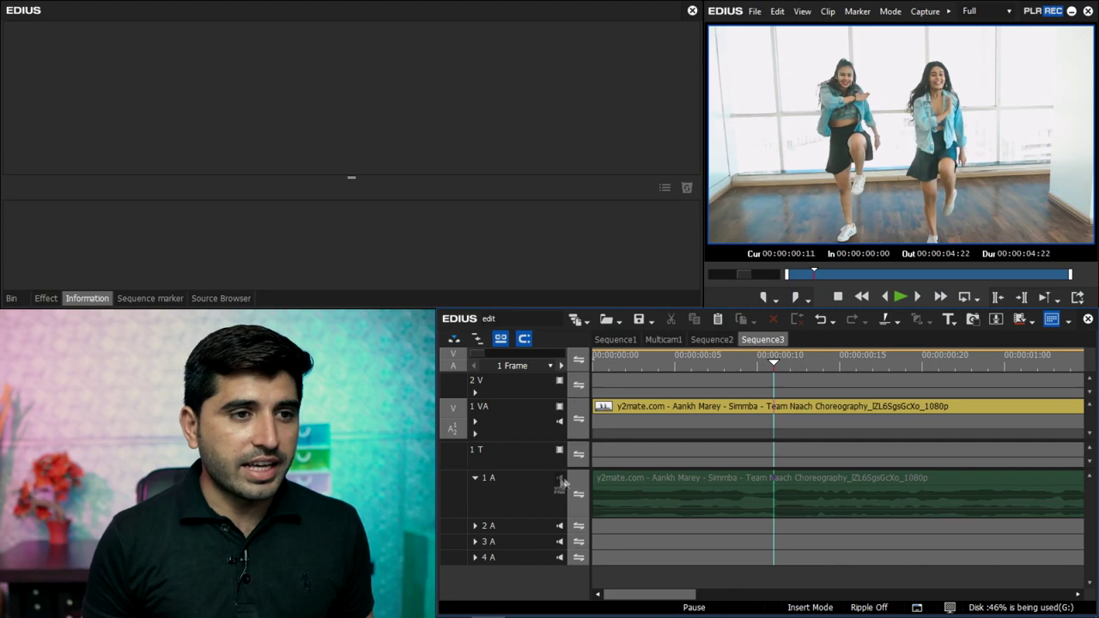
key("space")
left_click(869, 369)
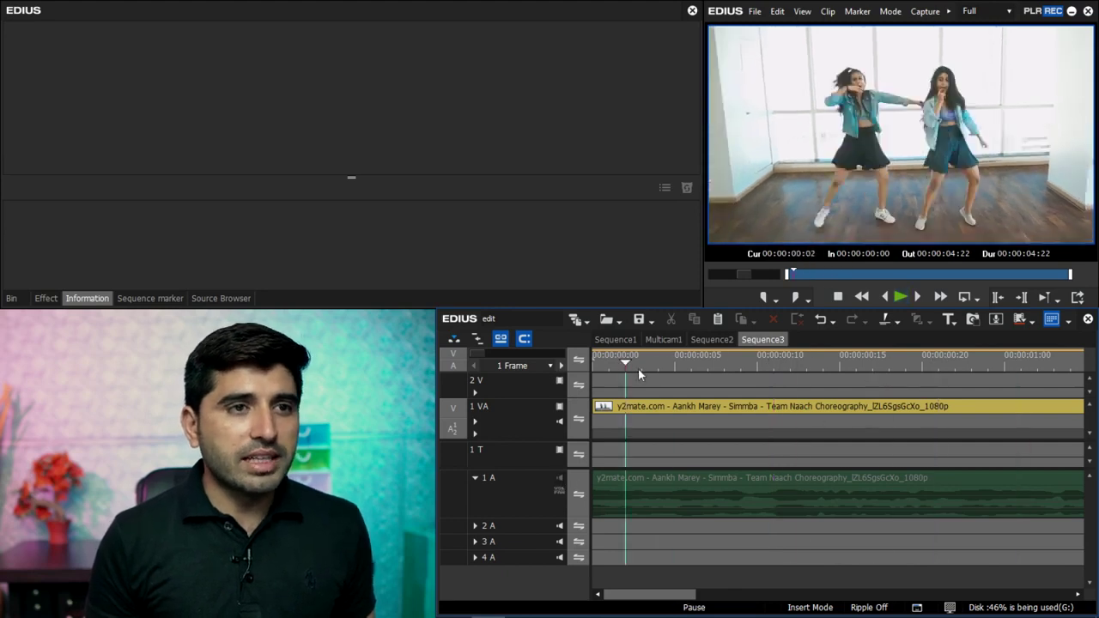
key("j")
key("Right")
key("Left")
key("Left")
key("Right")
key("Right")
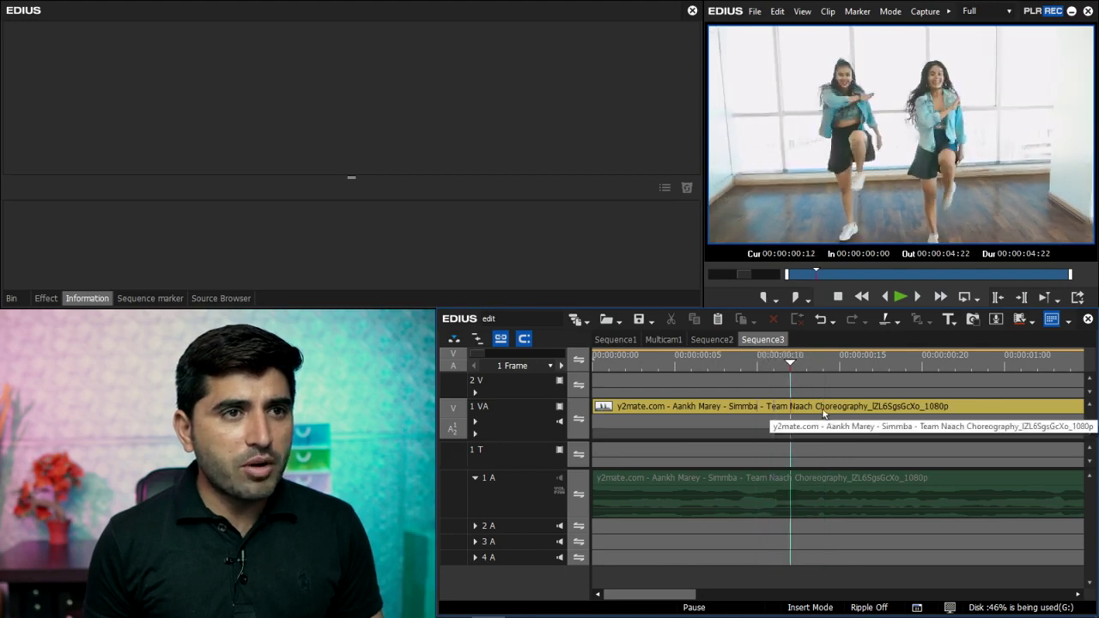
key("Left")
- Cut the dance clip on 1 VA at frames 11 and 15
left_click(808, 413)
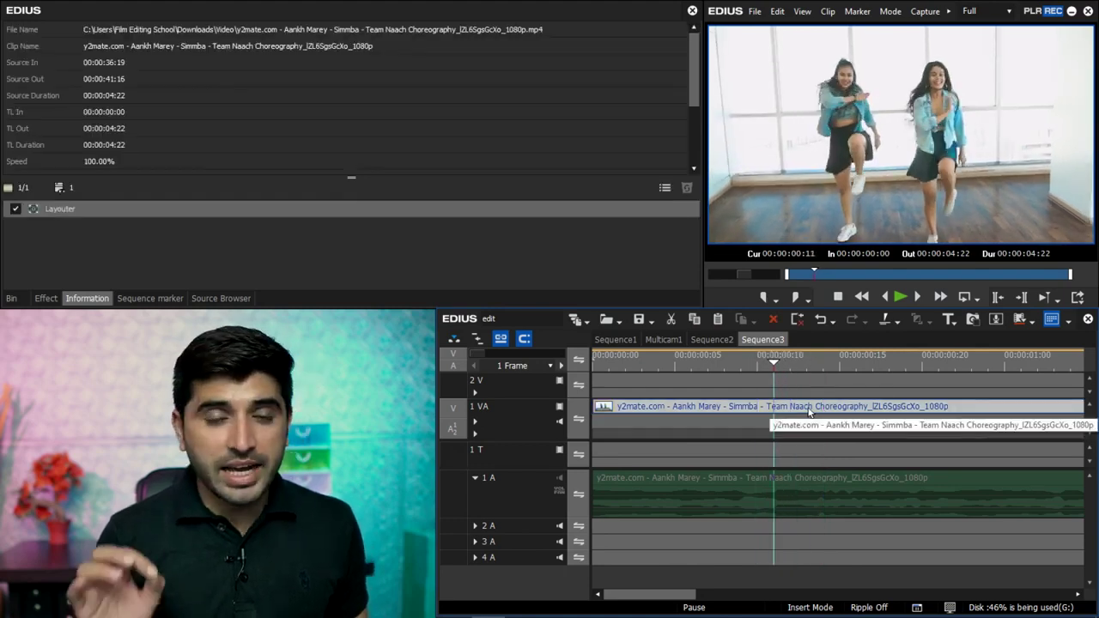
key("c")
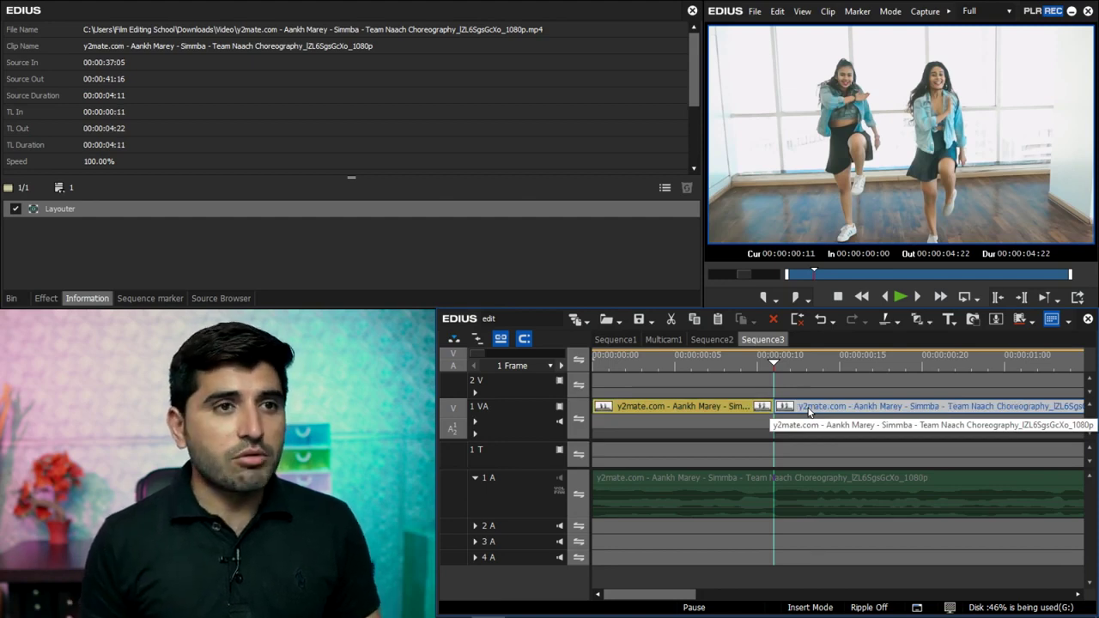
key("Right")
key("Right")
key("Right")
key("Right")
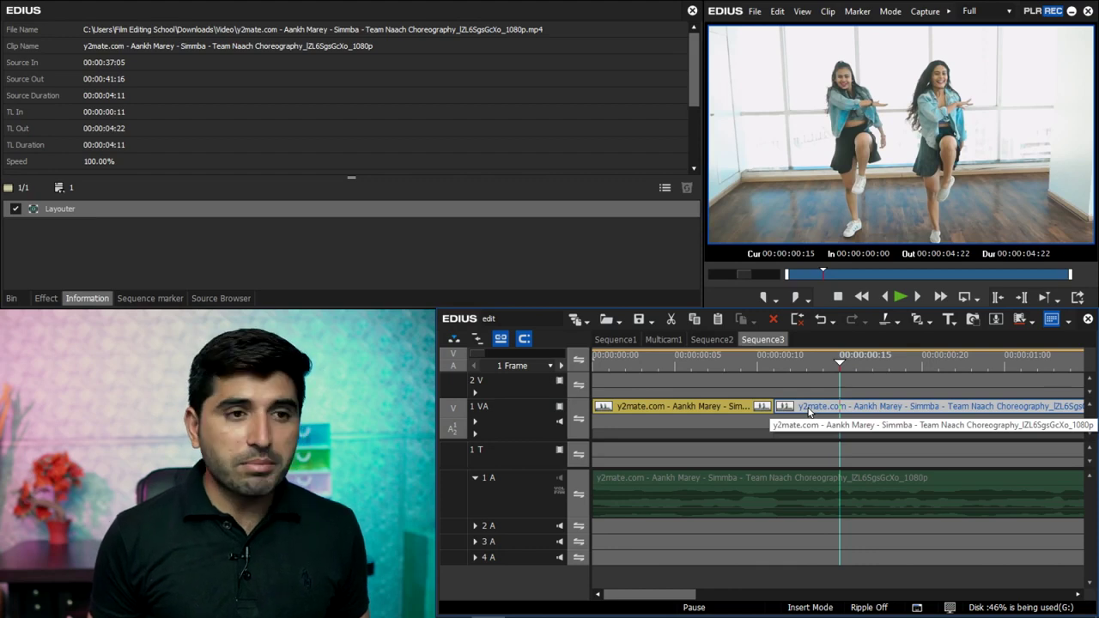
key("c")
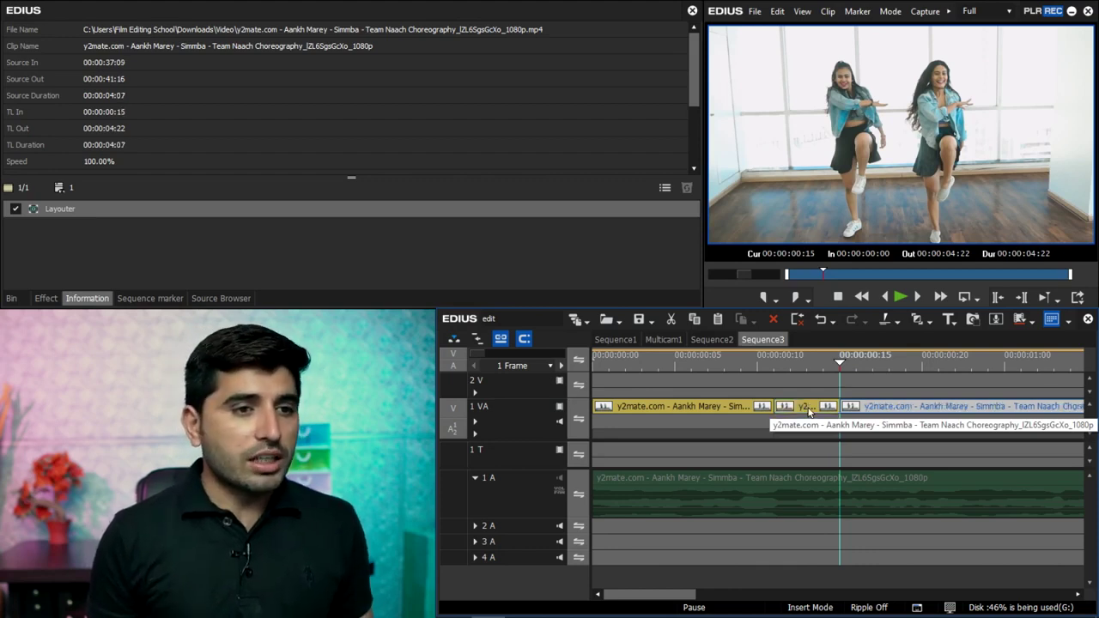
- Copy the four-frame piece onto track 2 V and delete the original from 1 VA
left_click(807, 407)
key("a")
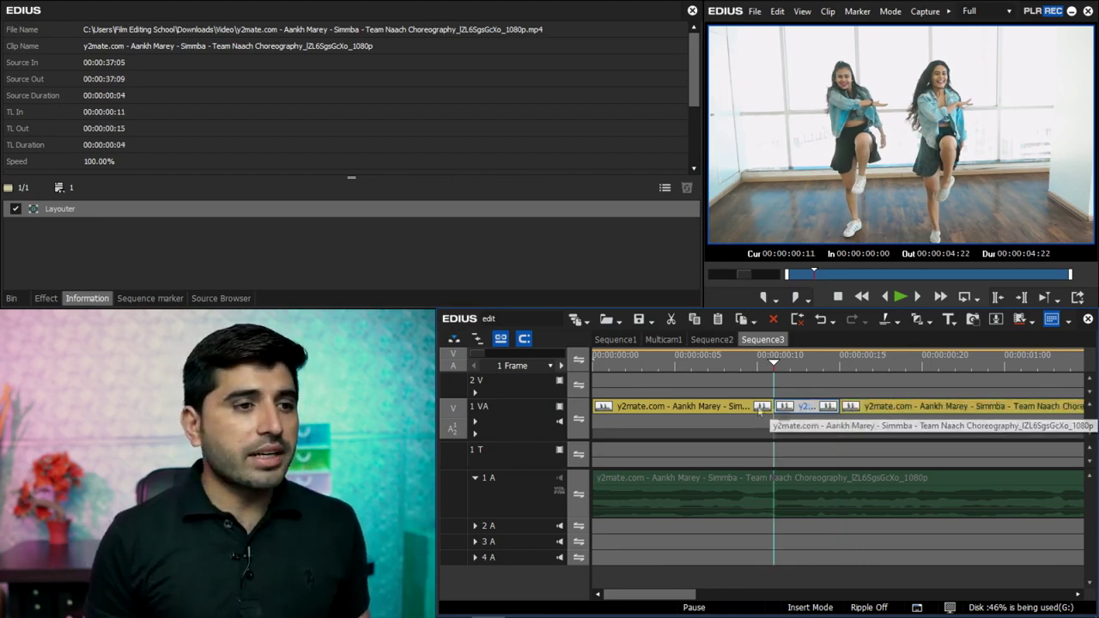
left_click(538, 384)
key("ctrl+v")
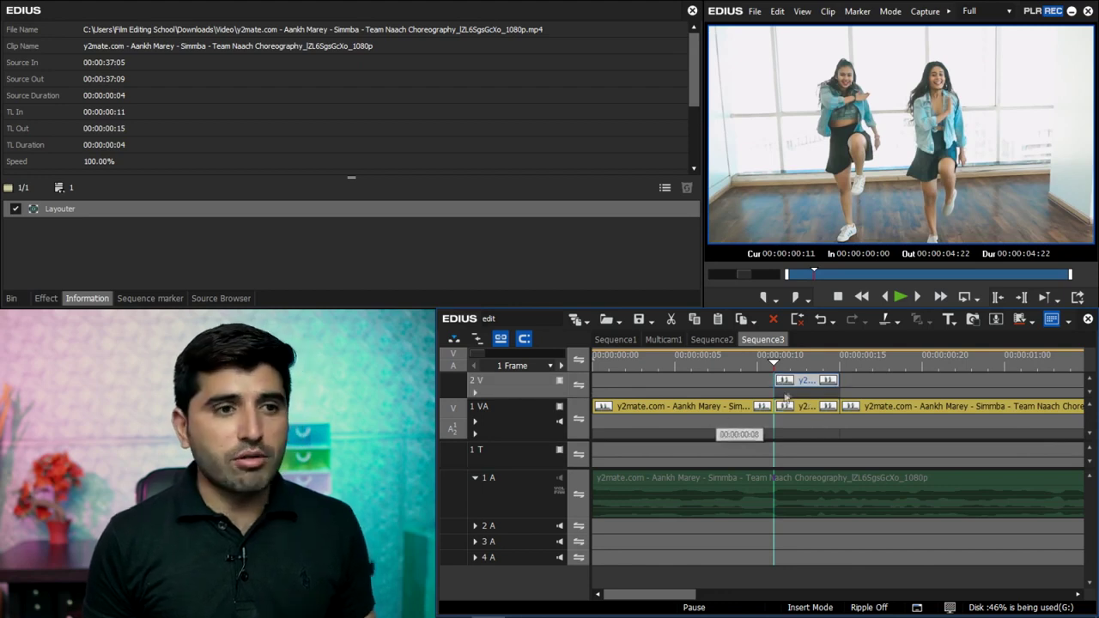
left_click(820, 362)
left_click(805, 407)
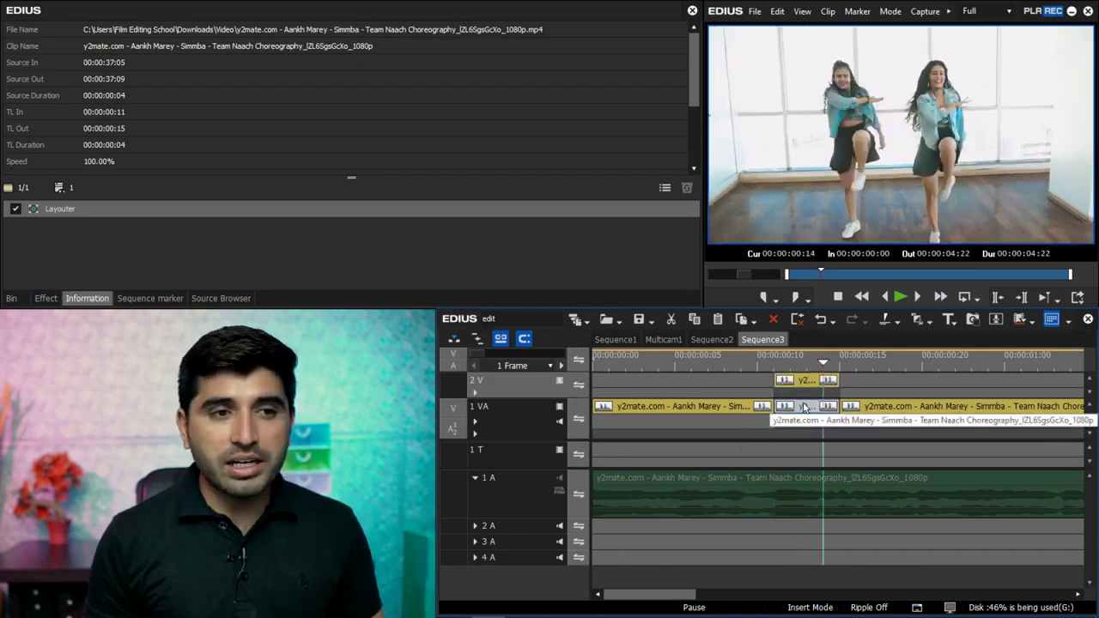
key("Delete")
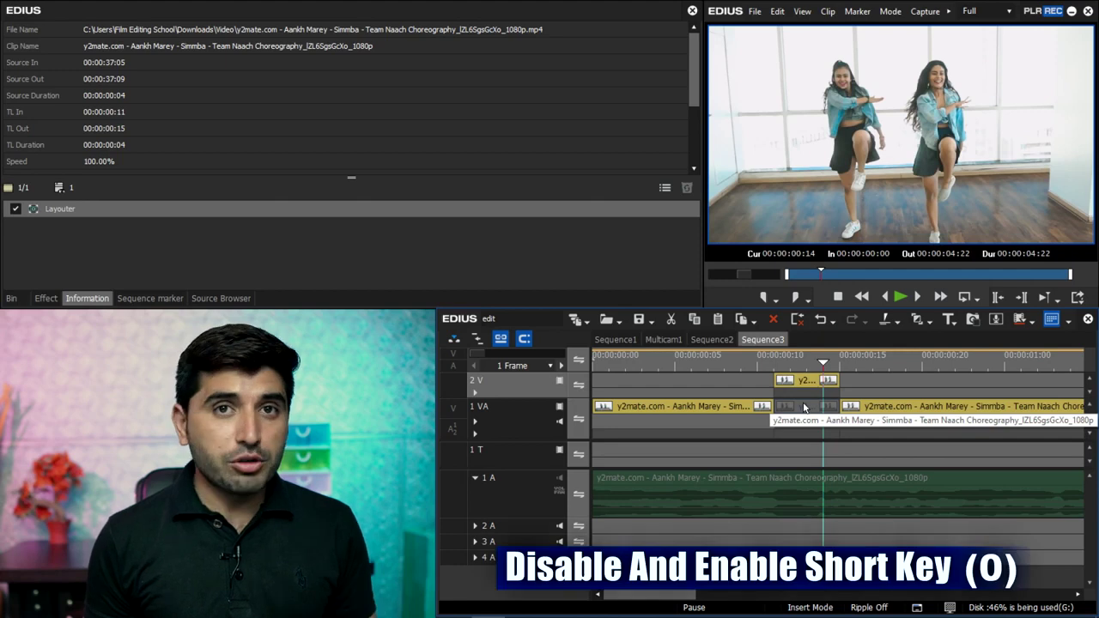
- Apply the Mask effect from the Effect panel to the 2 V clip
left_click(792, 379)
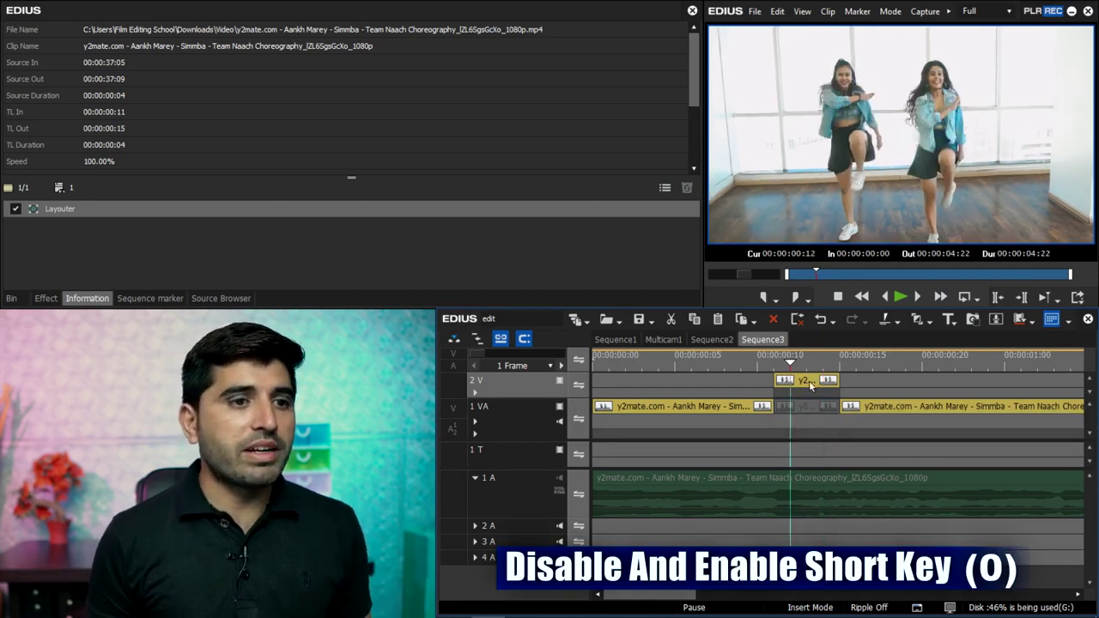
key("o")
left_click(45, 298)
left_click_drag(252, 206, 820, 381)
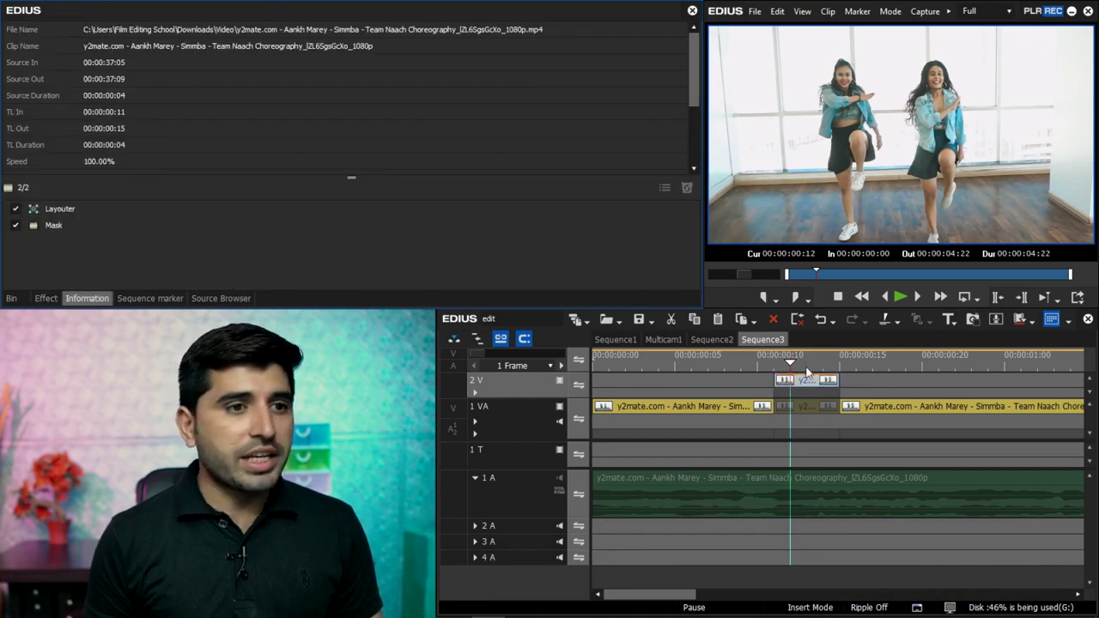
- Open the Mask effect settings from the Information panel and maximise the dialog
left_click(63, 225)
double_click(62, 225)
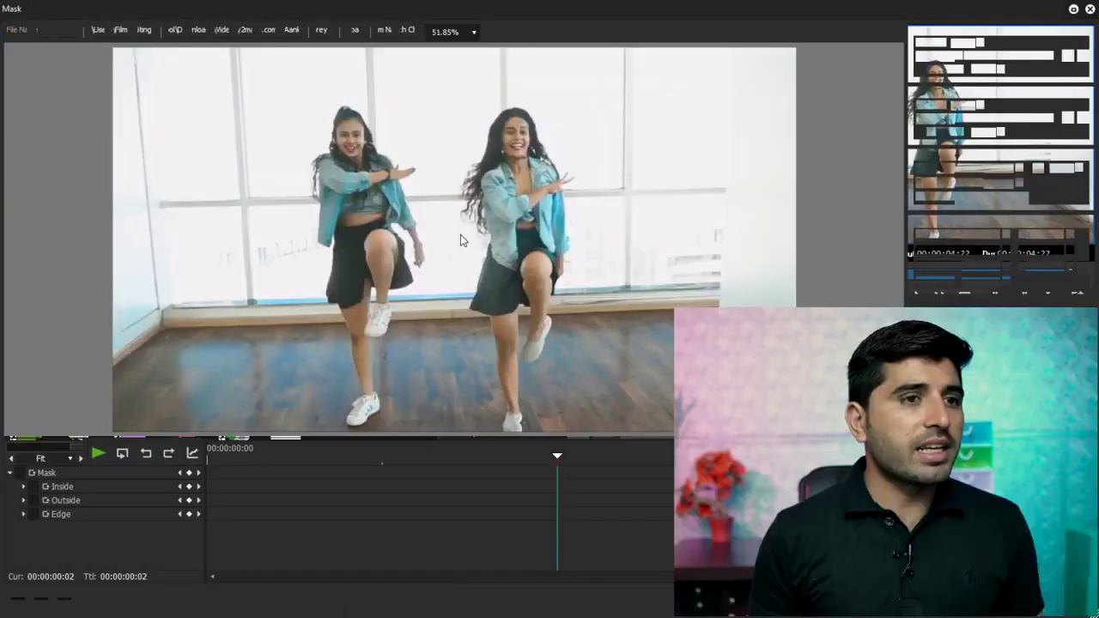
left_click(1072, 10)
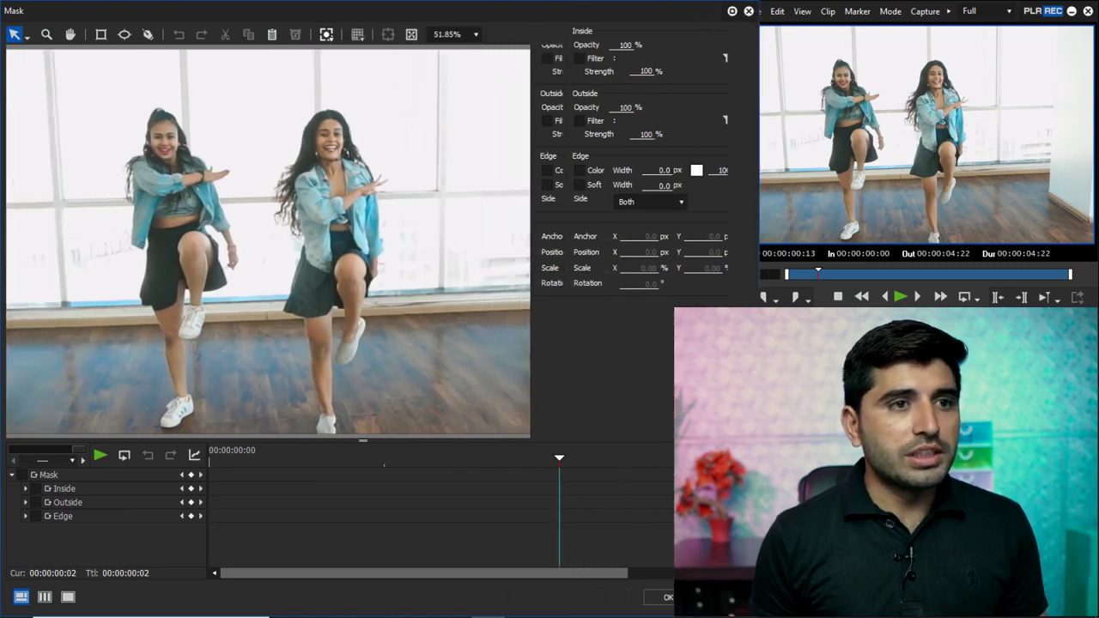
left_click_drag(665, 314, 838, 314)
double_click(811, 15)
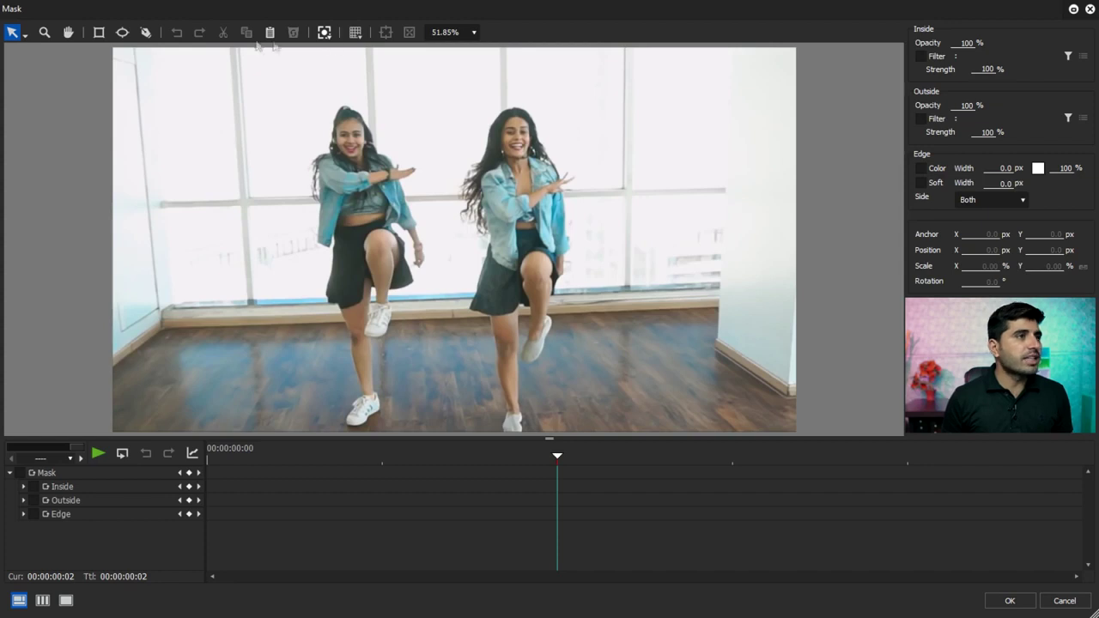
- Zoom the mask preview to 150% and pan down to the dancers' legs
left_click(473, 31)
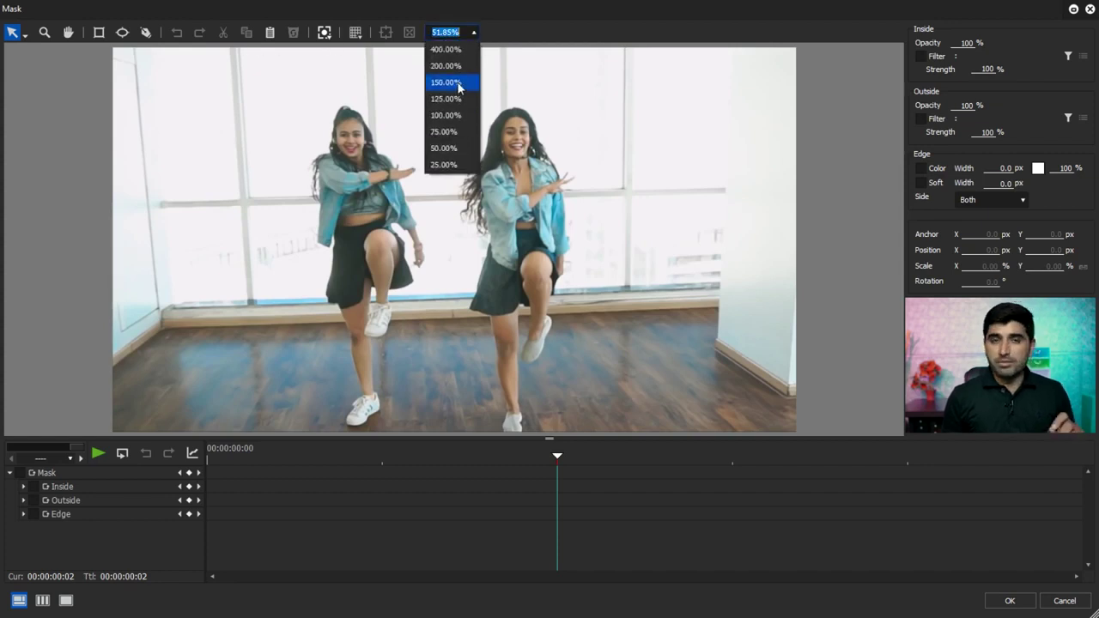
left_click(455, 82)
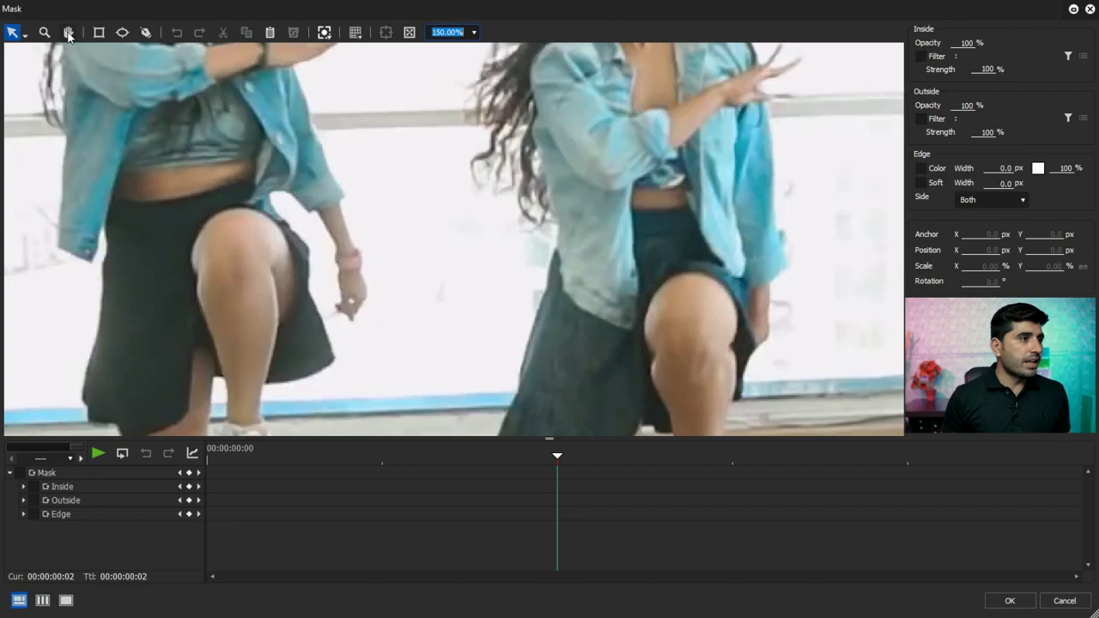
left_click(67, 31)
left_click_drag(549, 360, 566, 192)
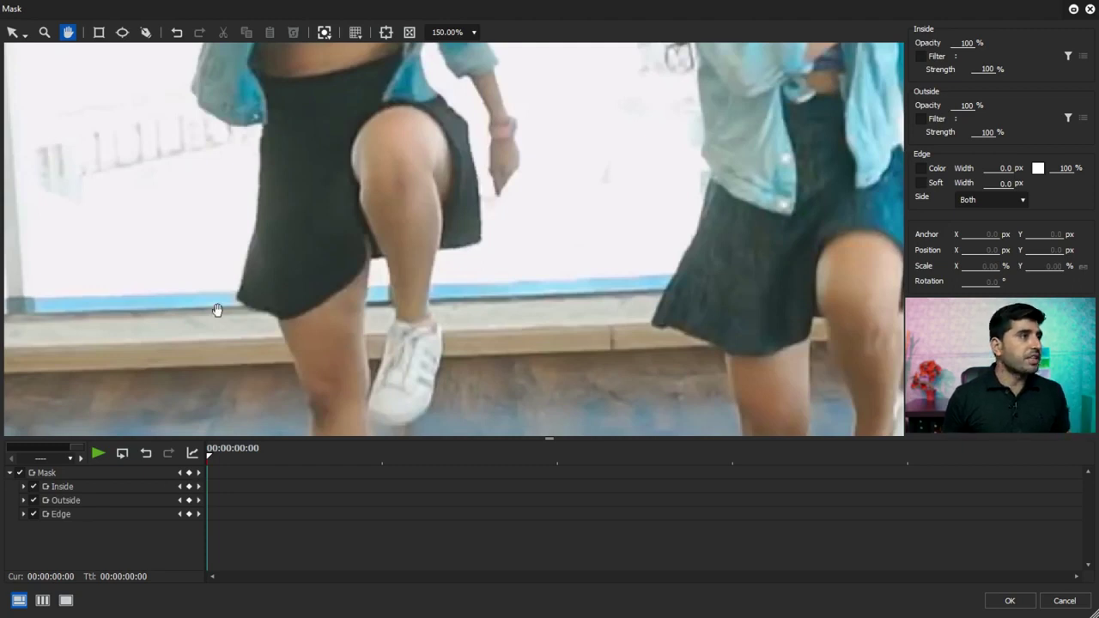
- Trace the dancer's raised leg and shoe as Shape 1 with the Draw Path tool
left_click(146, 33)
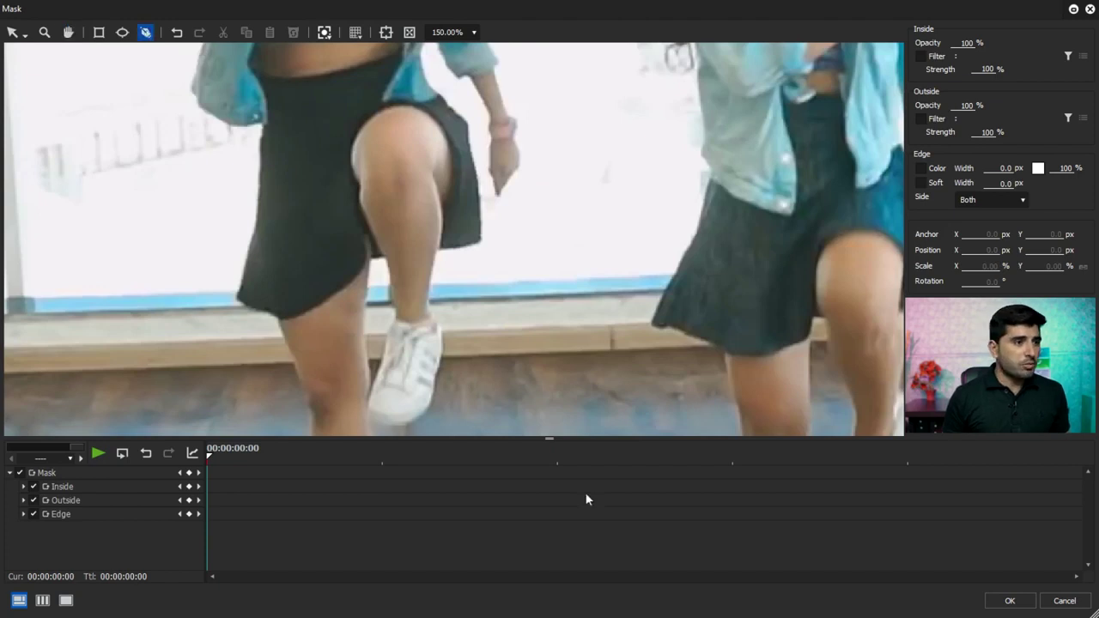
left_click_drag(549, 439, 550, 453)
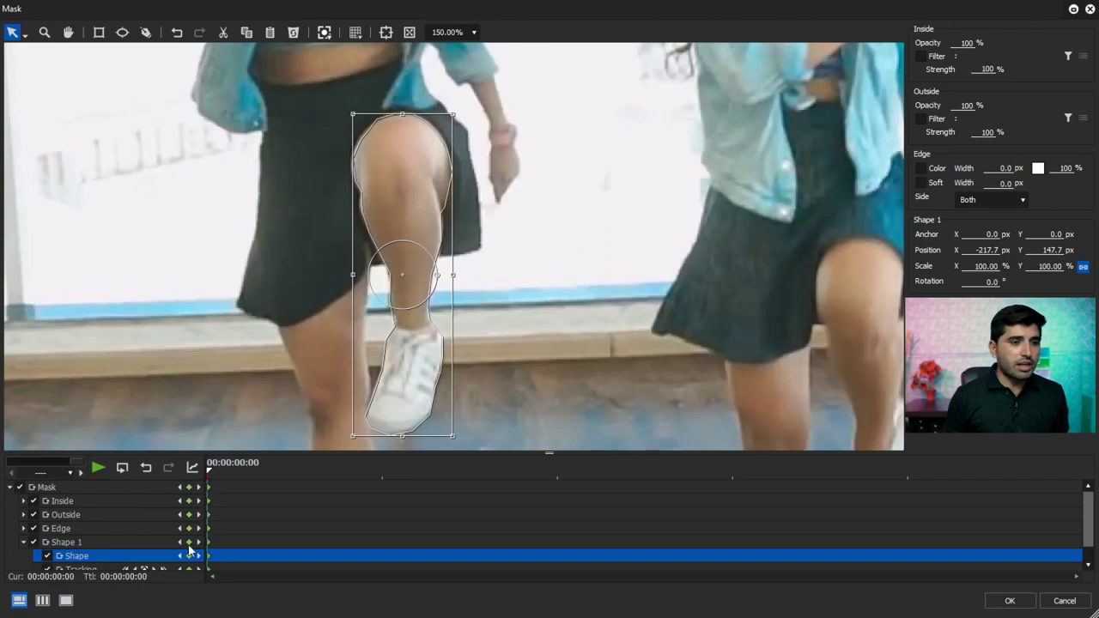
scroll(1088, 519, "down", 1)
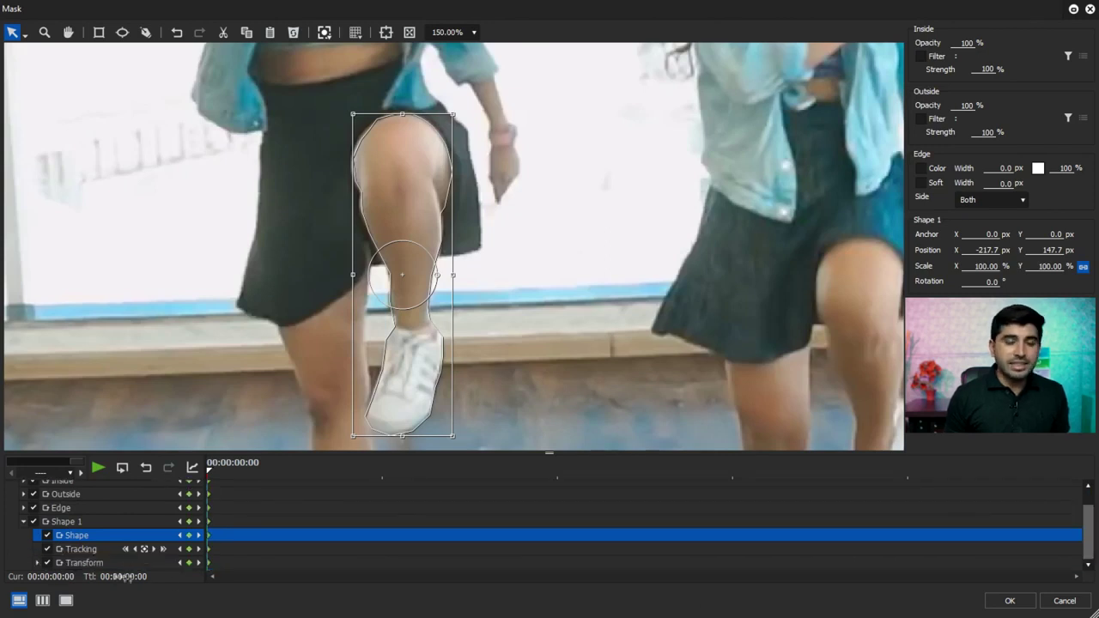
- Track Shape 1 forward frame by frame to 00:00:00:04, then confirm with OK
left_click(77, 550)
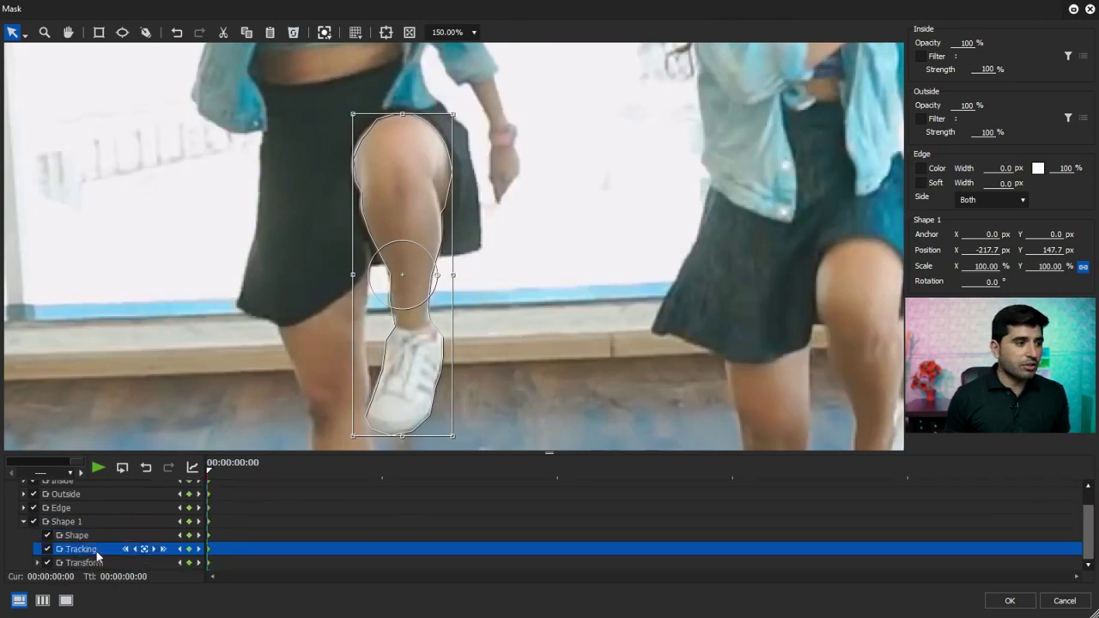
left_click(153, 549)
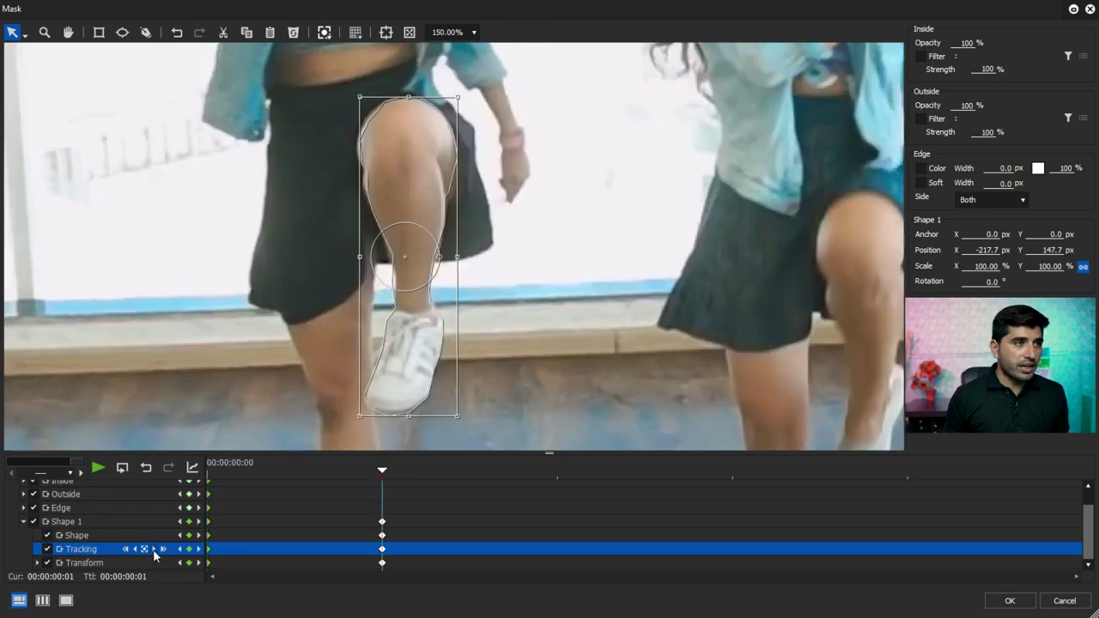
left_click(153, 550)
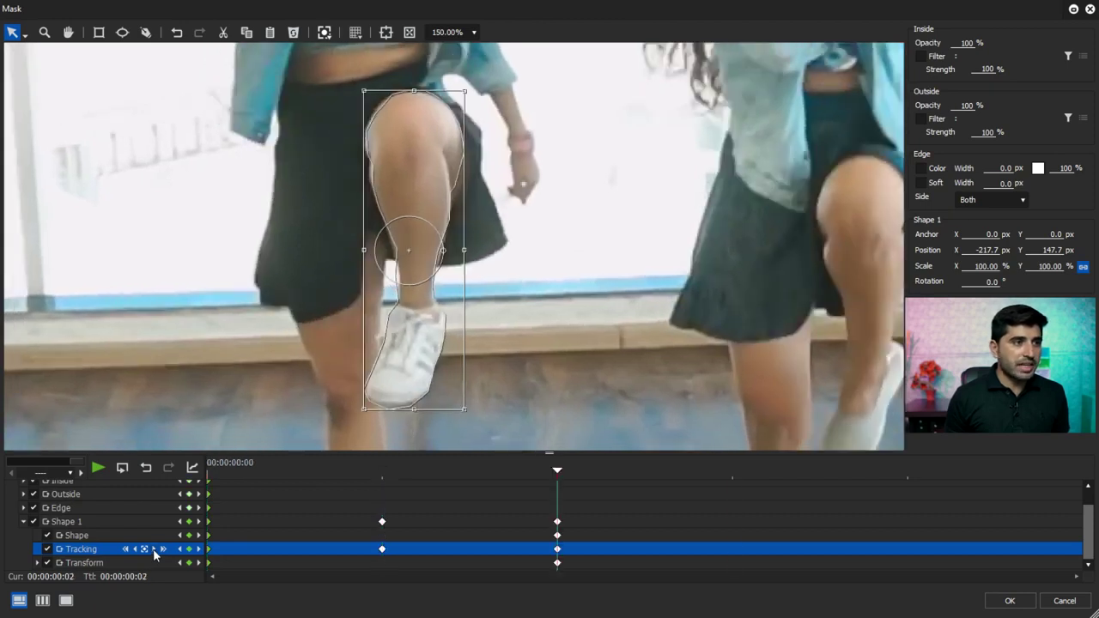
left_click(153, 549)
left_click(803, 487)
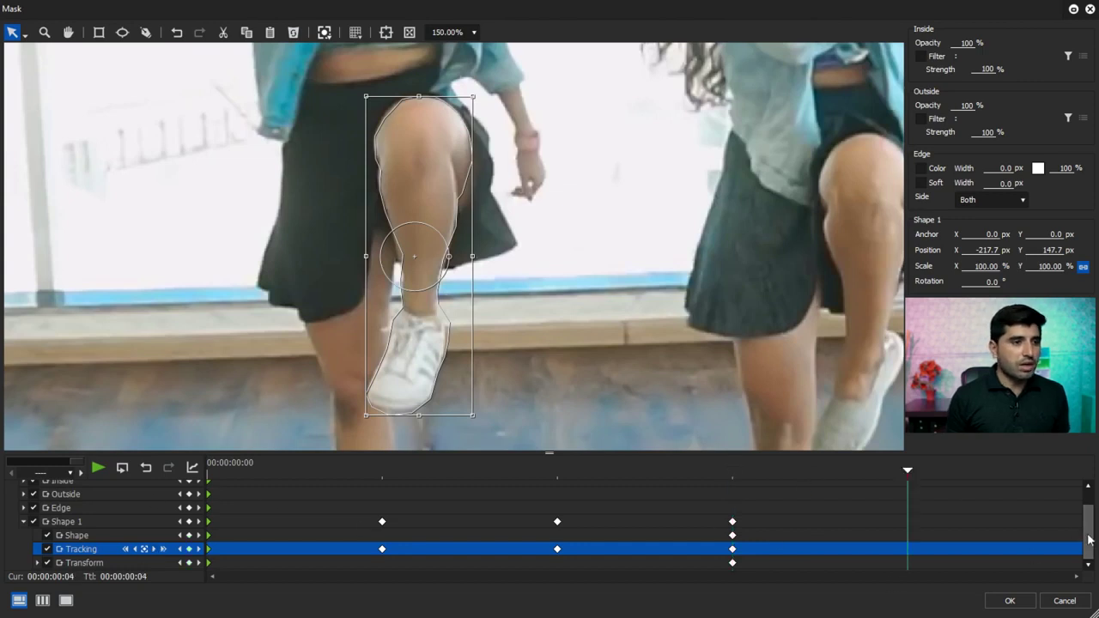
scroll(1087, 526, "up", 1)
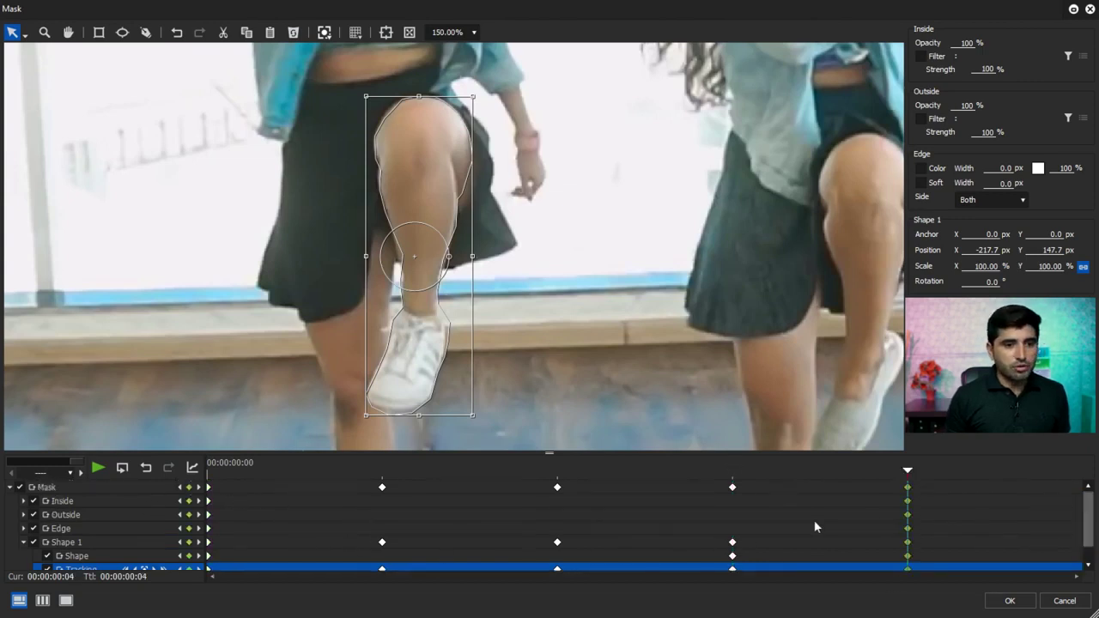
left_click(1013, 600)
- Reopen the Mask settings and set Outside Opacity to 0% at the last, third and first frames
left_click_drag(785, 375, 811, 387)
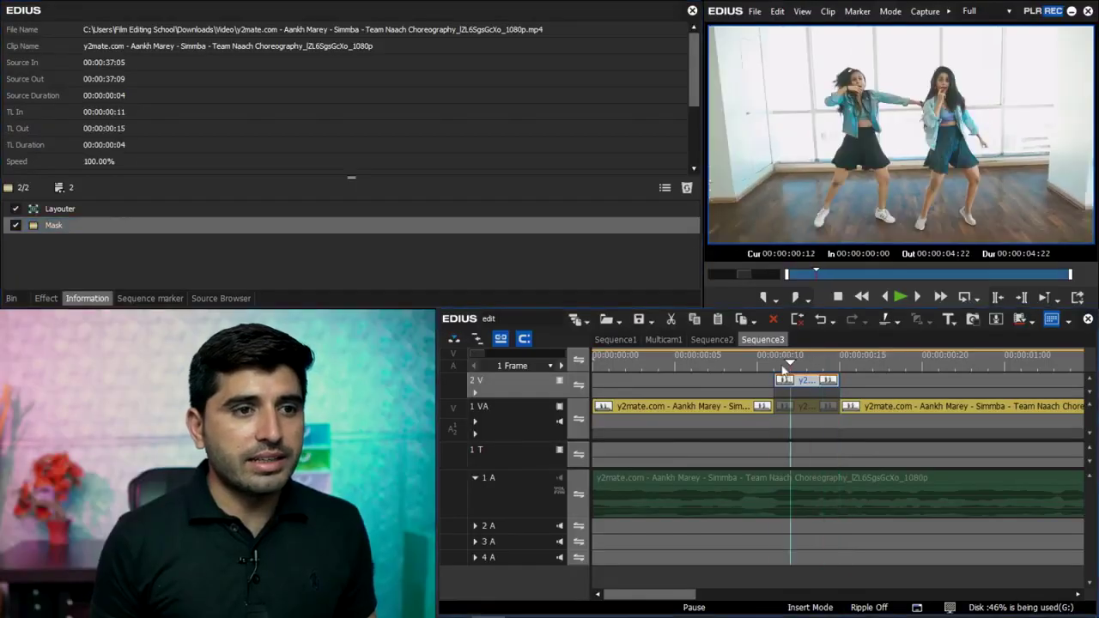
double_click(111, 228)
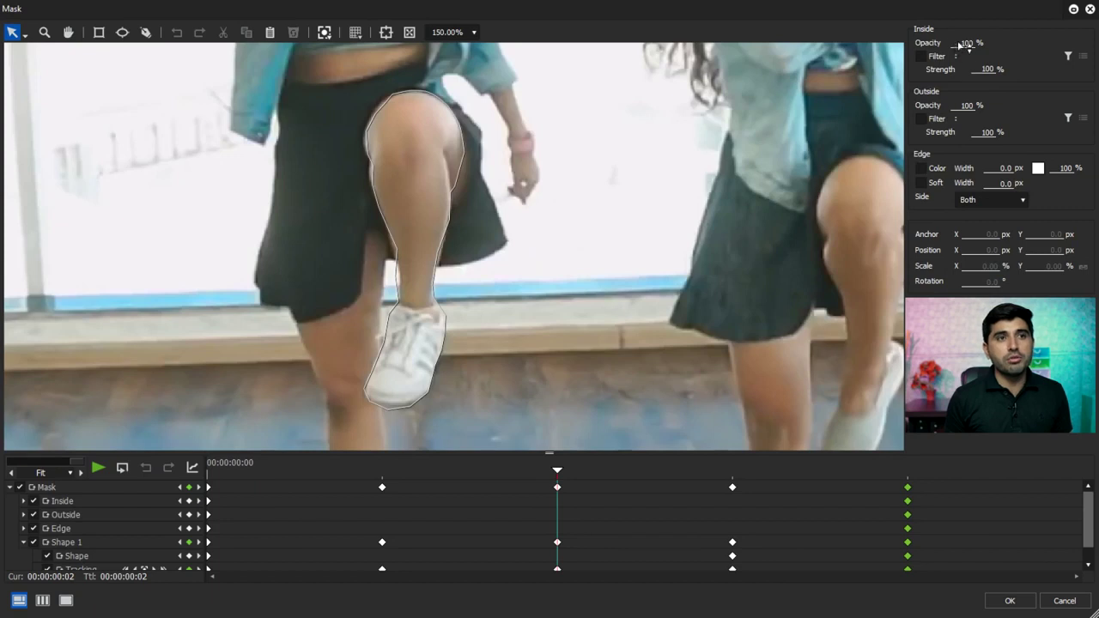
left_click(969, 106)
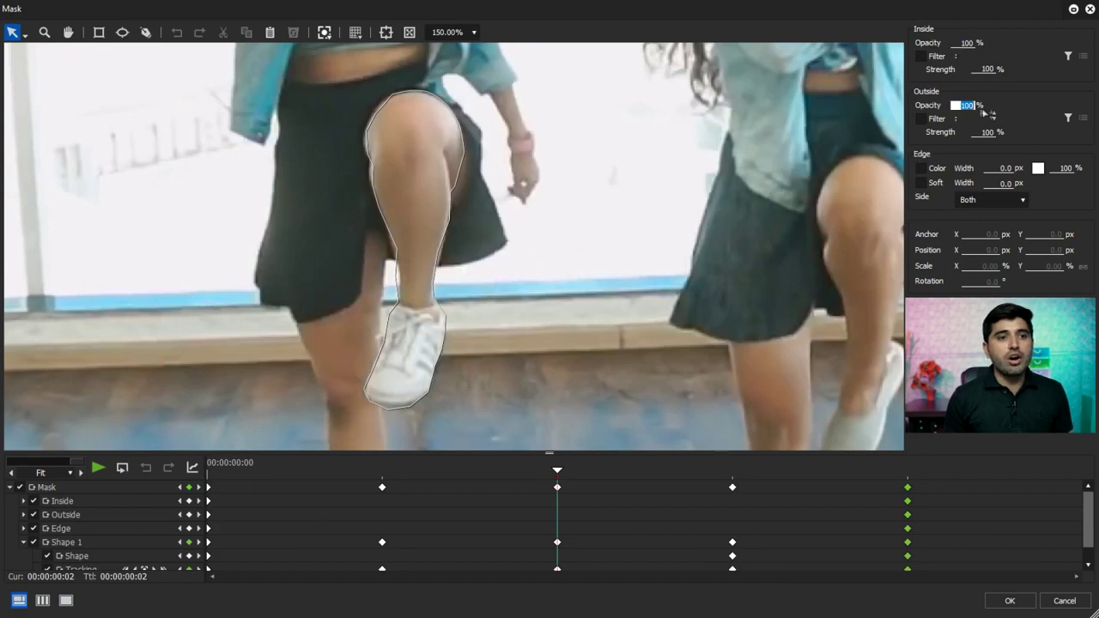
left_click_drag(602, 471, 907, 470)
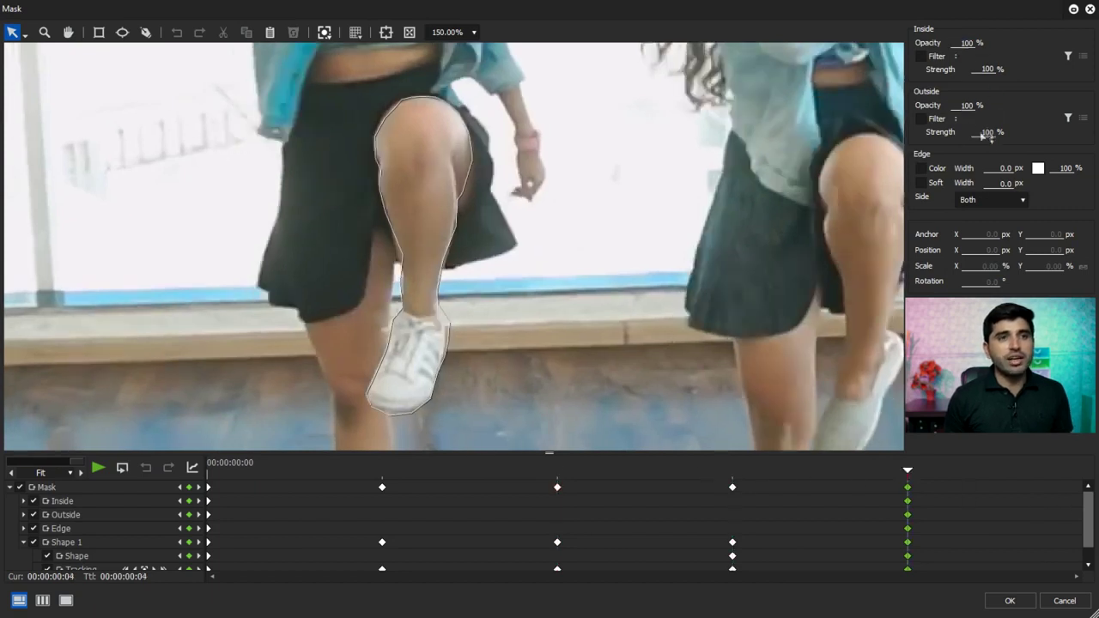
left_click_drag(962, 111, 840, 388)
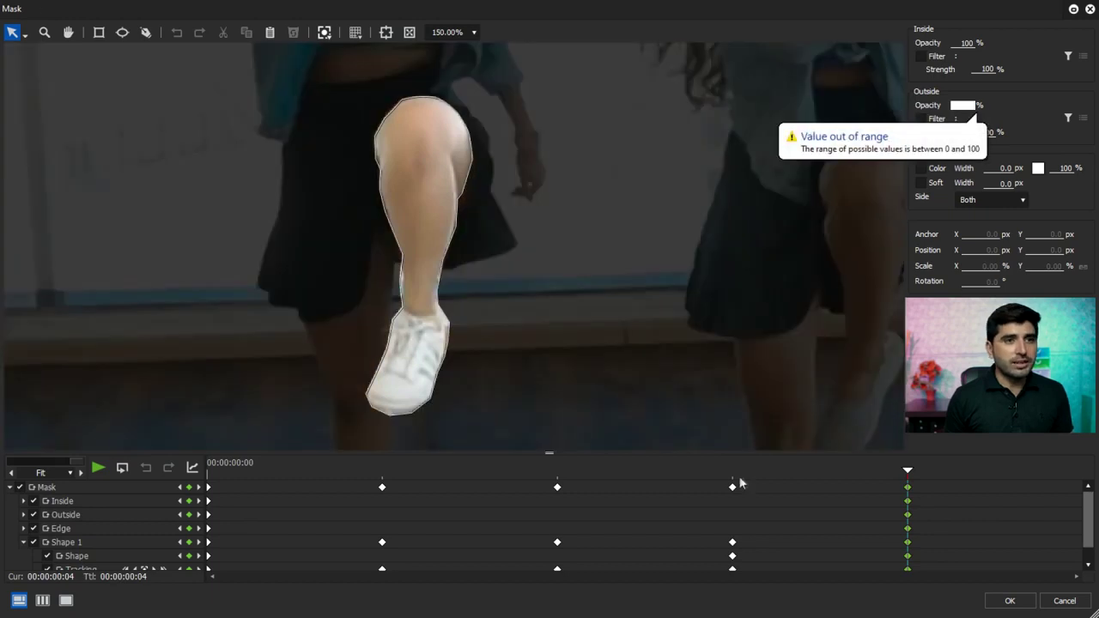
left_click(769, 485)
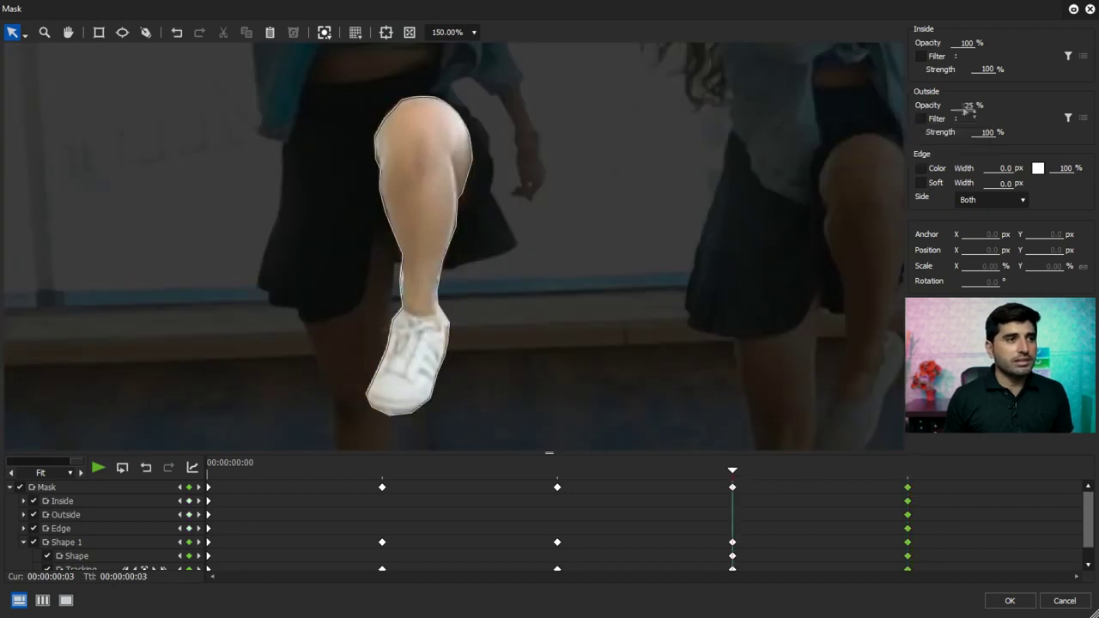
left_click_drag(966, 109, 853, 330)
left_click(122, 467)
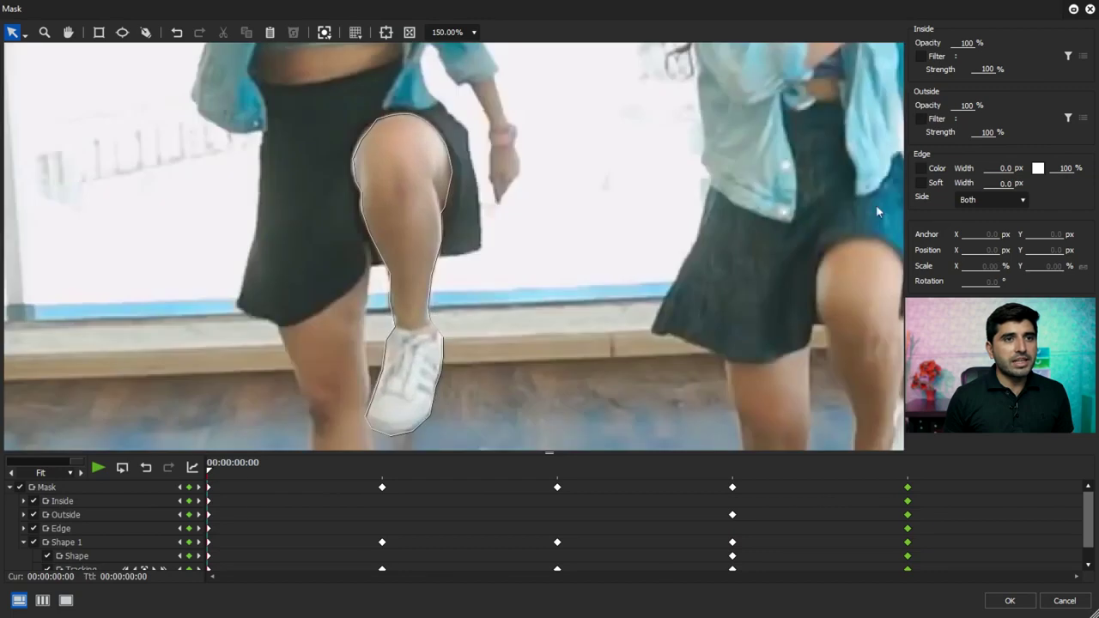
left_click_drag(976, 104, 716, 485)
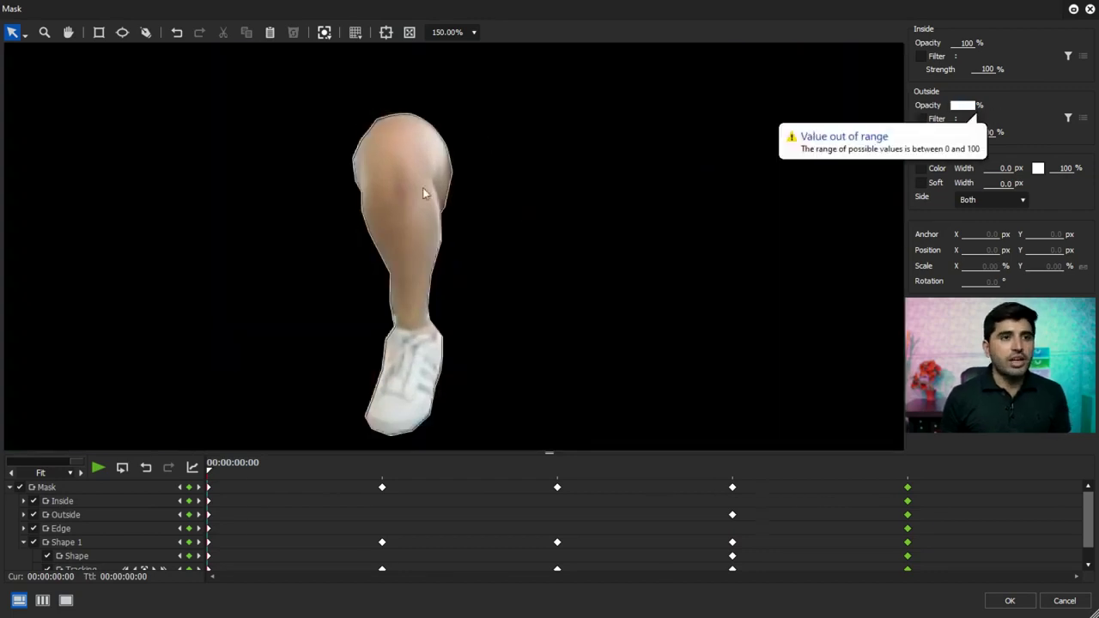
- At frame 0, set the edge Color Width to 1 px and Soft Width to 20 px
left_click(919, 169)
left_click(1016, 169)
type("1")
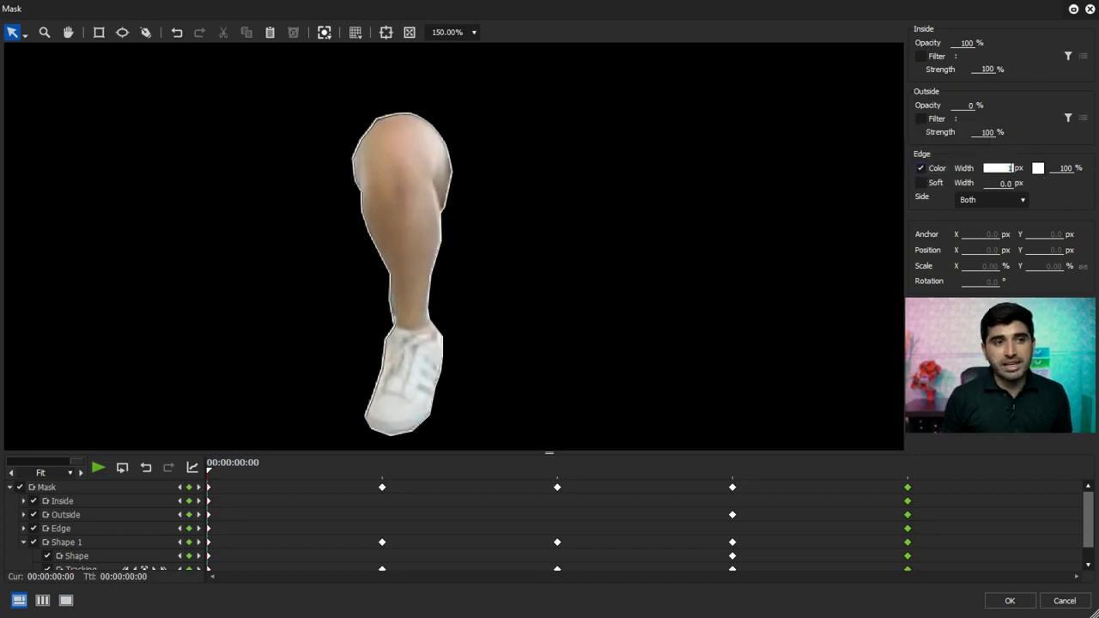
left_click(920, 183)
left_click(1000, 183)
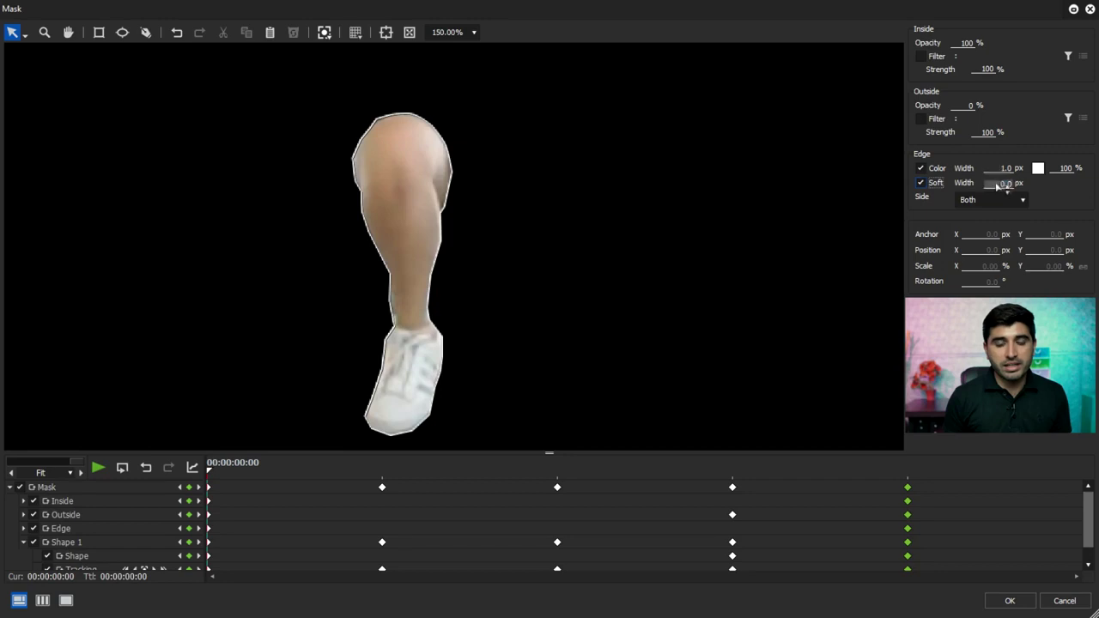
type("20")
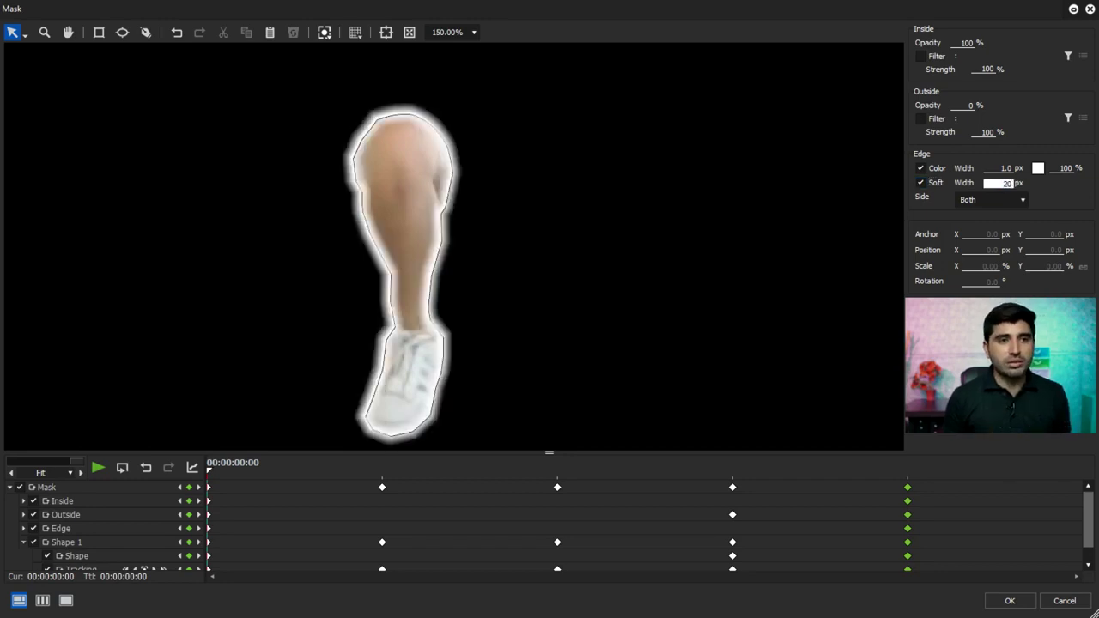
key("Return")
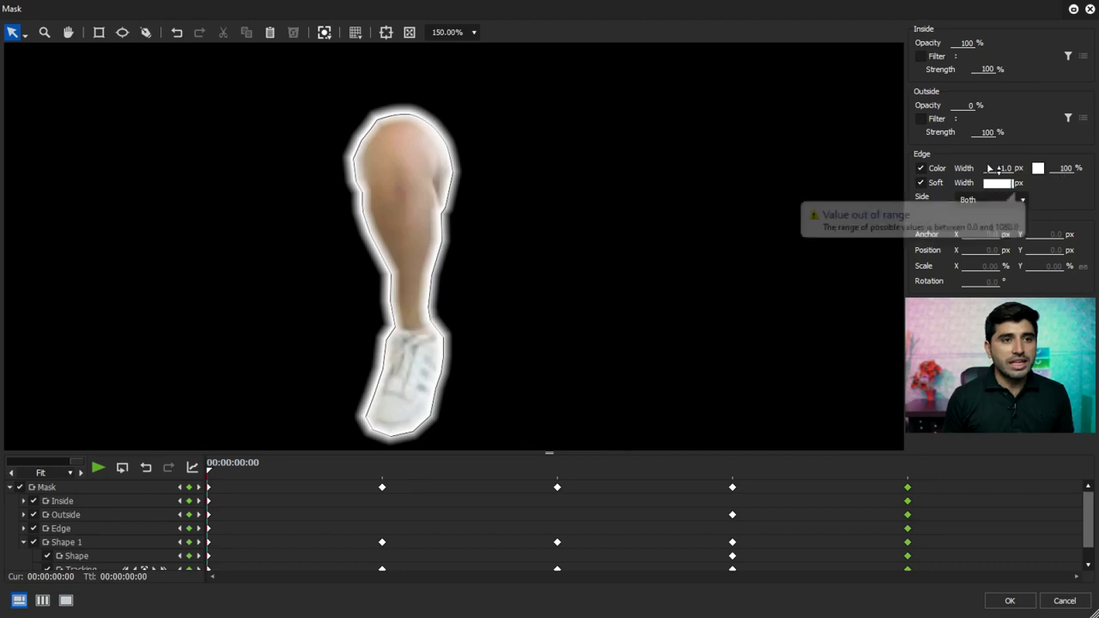
- Correct the outline width from 10 back to 1 px and reconfirm the 20 px soft edge
left_click(1006, 168)
type("10")
key("Return")
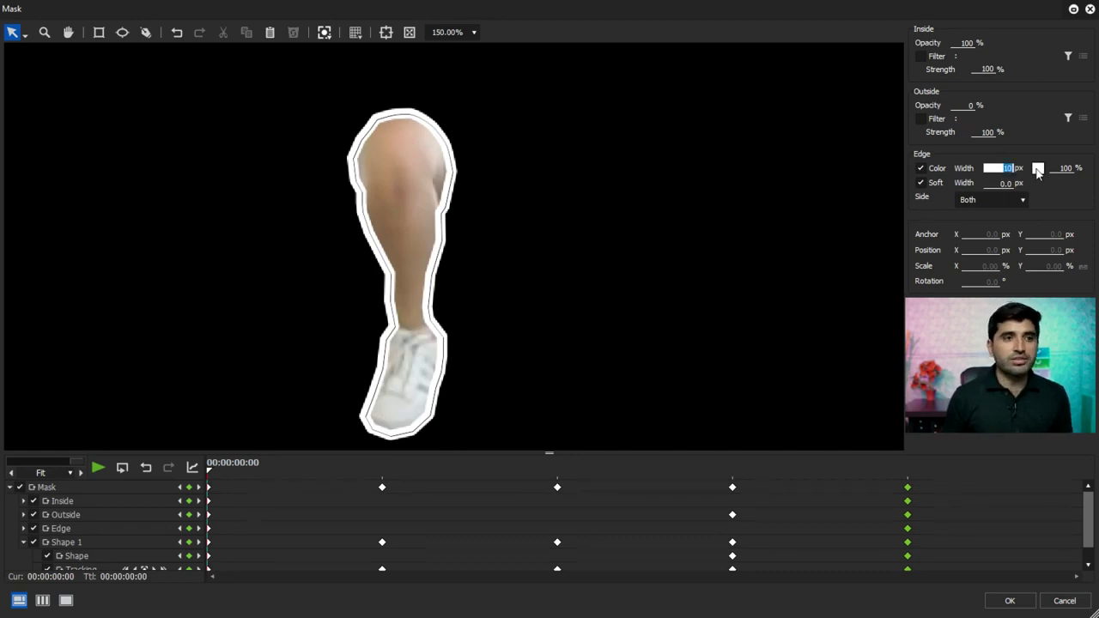
type("1")
key("Return")
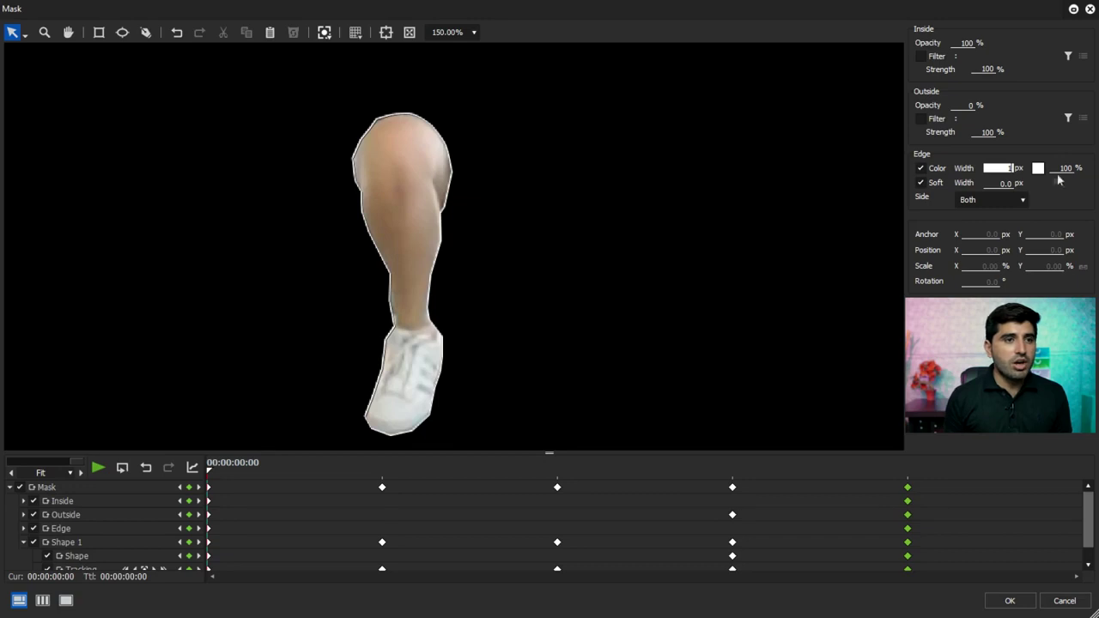
left_click(994, 184)
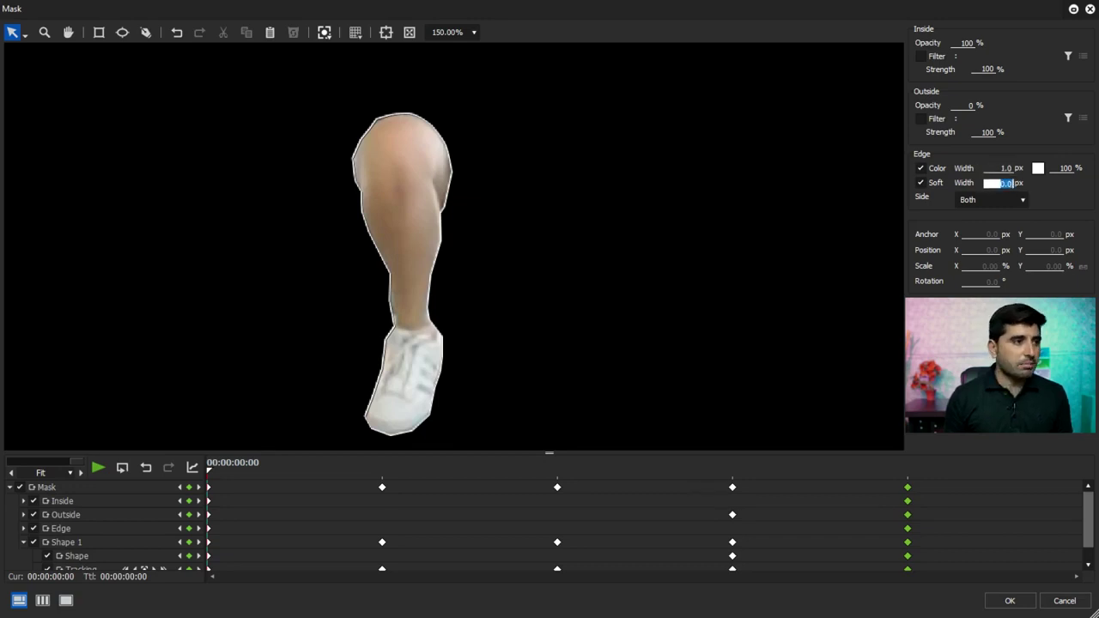
type("20")
key("Return")
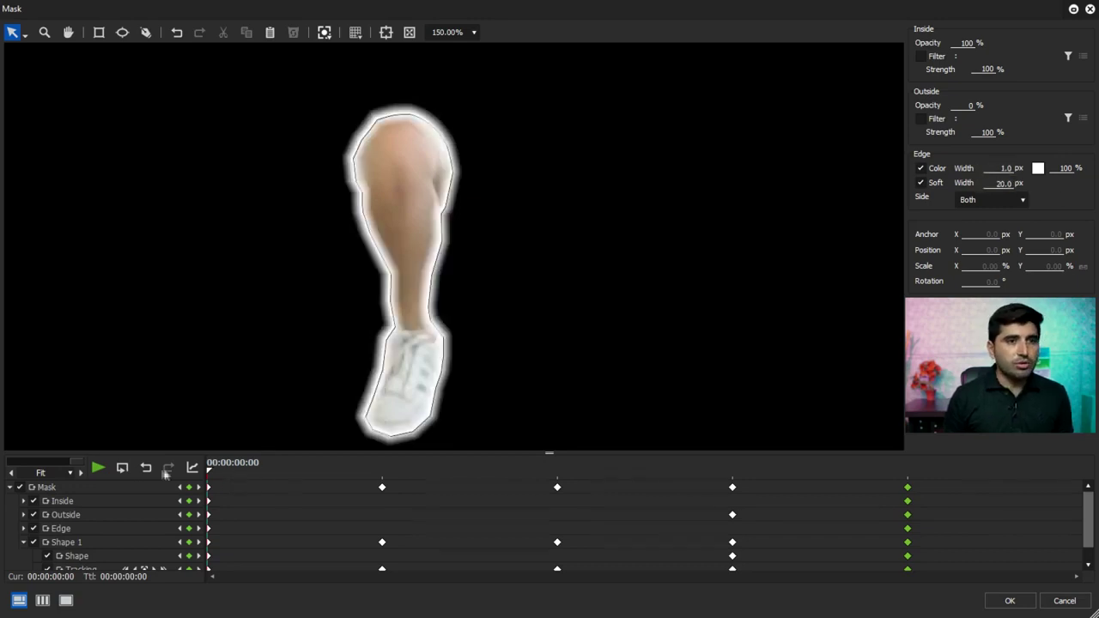
- Set the edge widths at the frame 4 keyframe, then return to the first frame
mouse_move(266, 466)
left_mouse_down()
mouse_move(751, 498)
mouse_move(994, 247)
left_mouse_up()
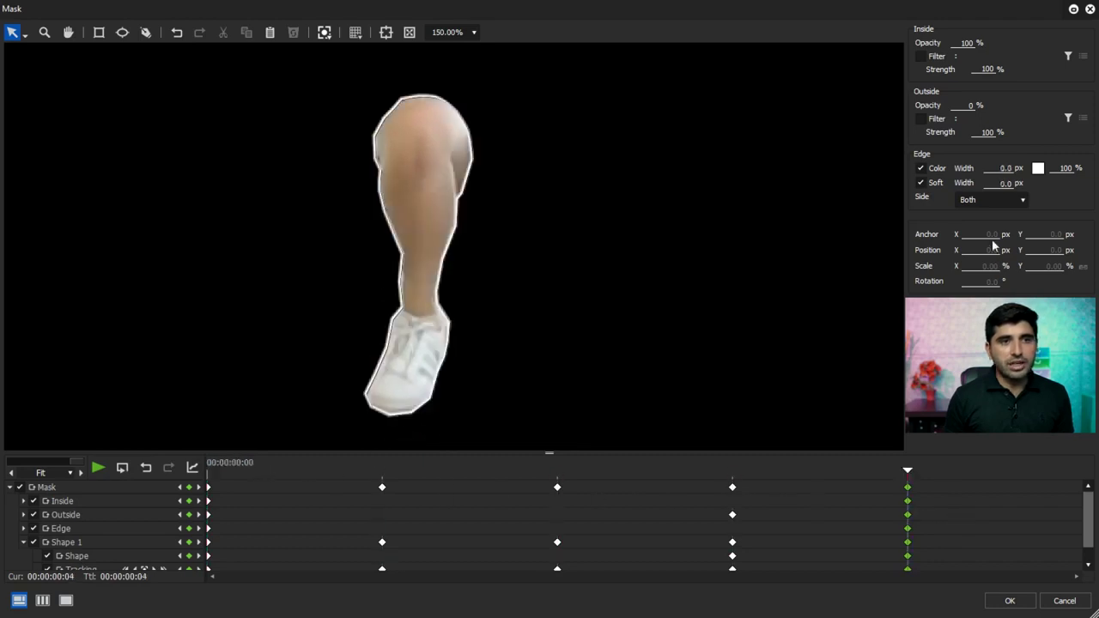
left_click(996, 186)
type("0")
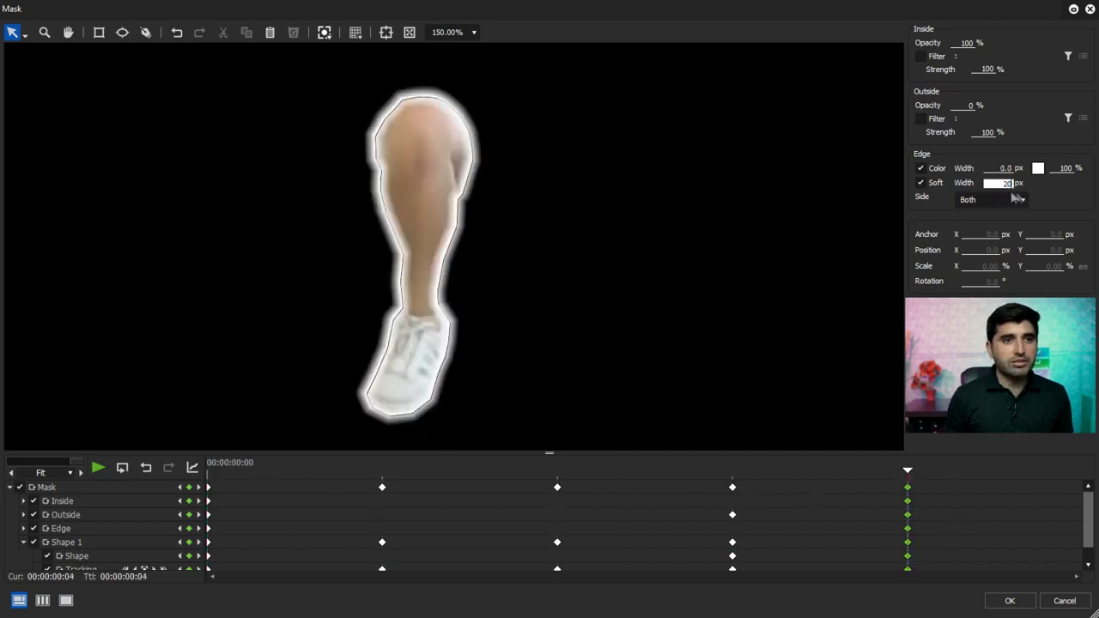
left_click(1005, 168)
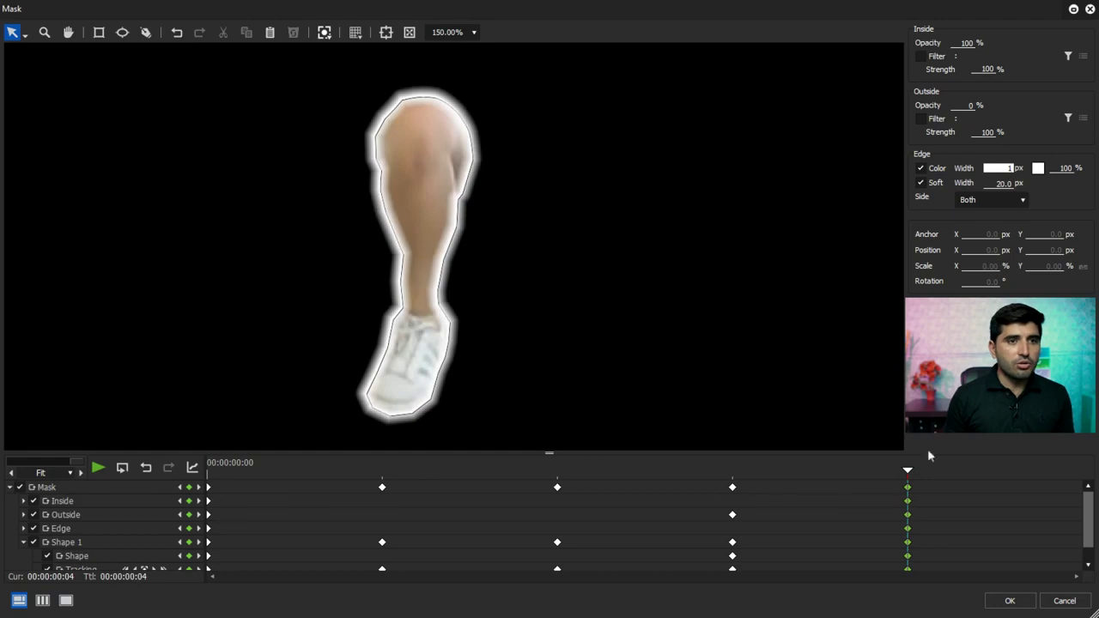
left_click(746, 474)
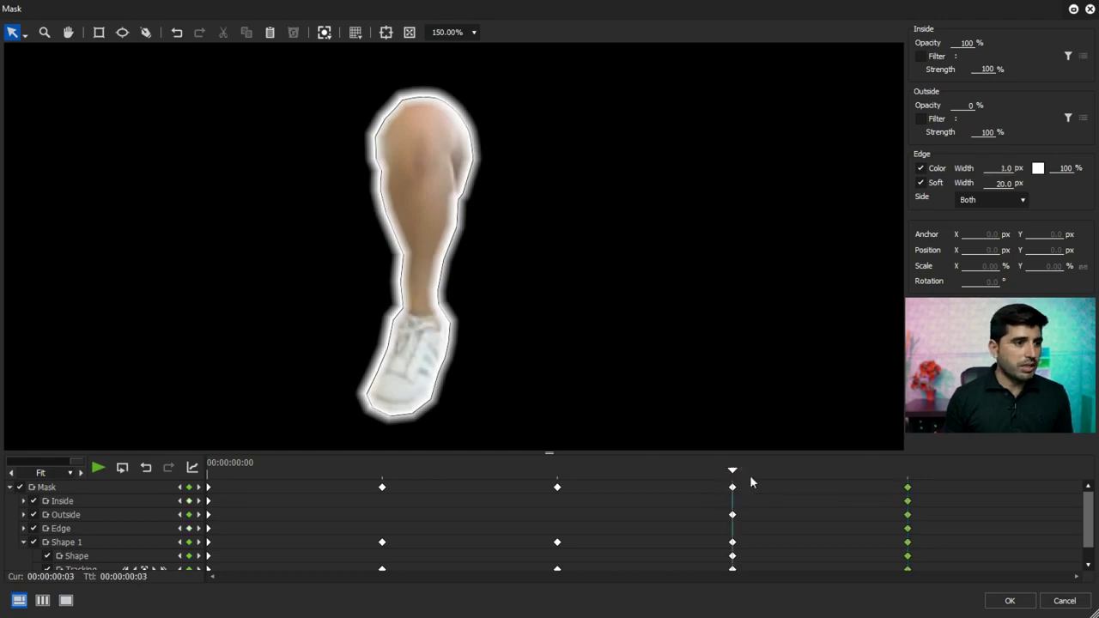
key("Home")
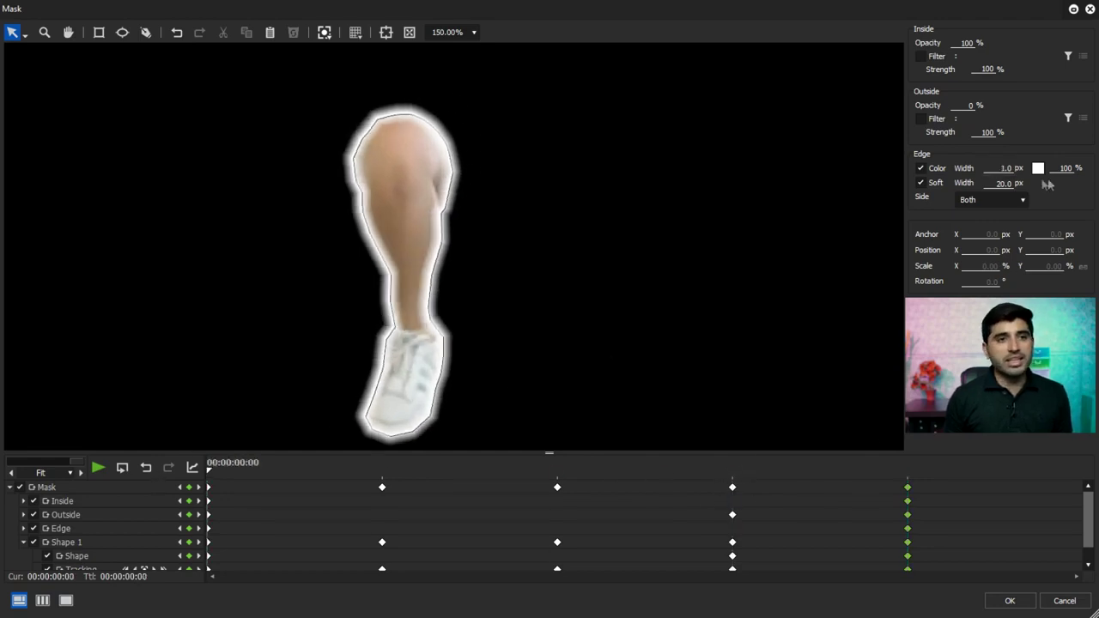
left_click(1037, 169)
- Colour the edge red at frame 0 and yellow at the frame 4 keyframe
left_click(278, 78)
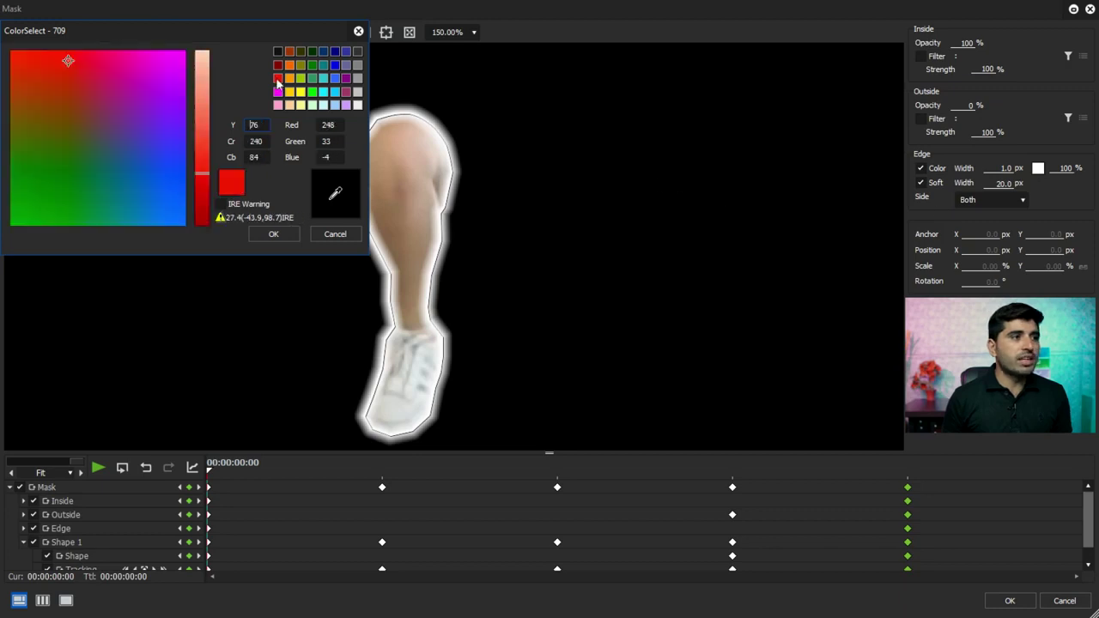
left_click(292, 235)
left_click(908, 471)
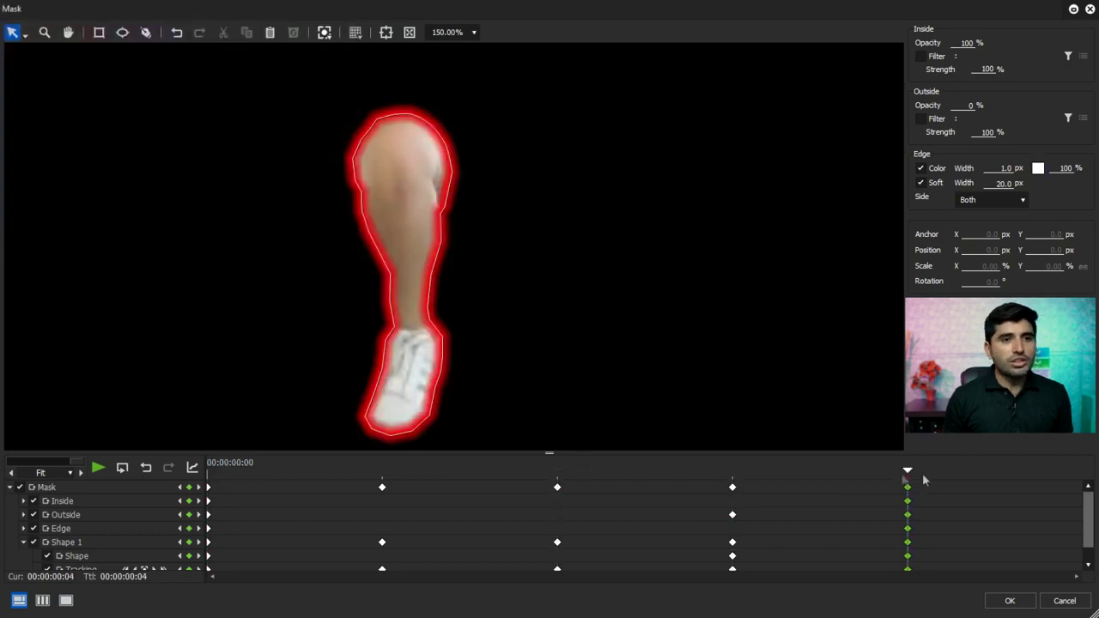
left_click(1037, 170)
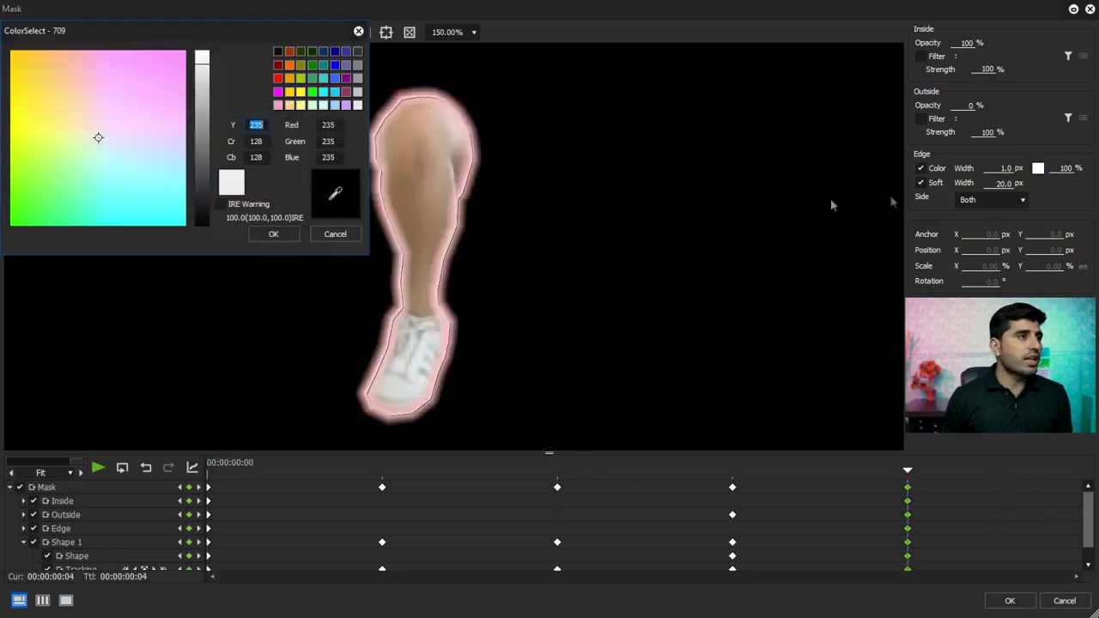
left_click(300, 92)
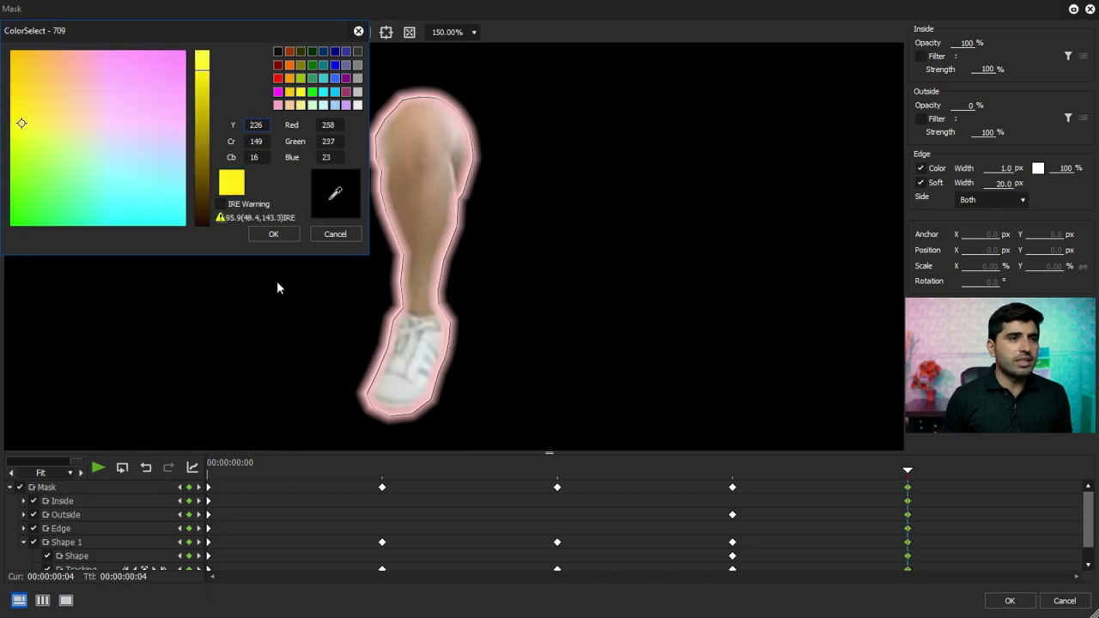
left_click(273, 236)
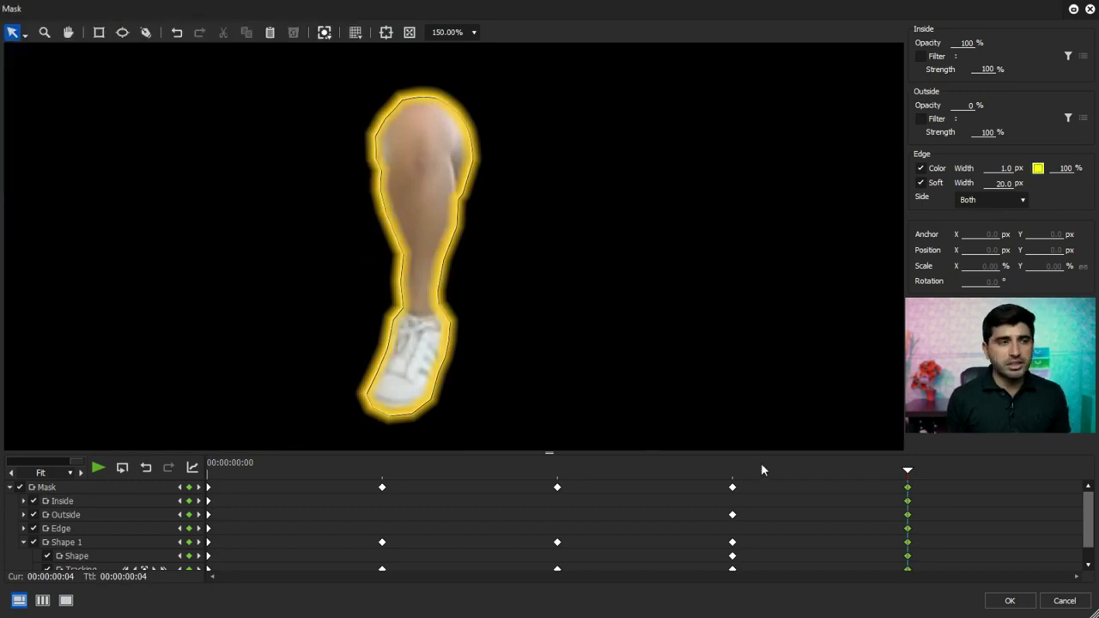
mouse_move(866, 470)
left_mouse_down()
mouse_move(234, 470)
mouse_move(908, 469)
left_mouse_up()
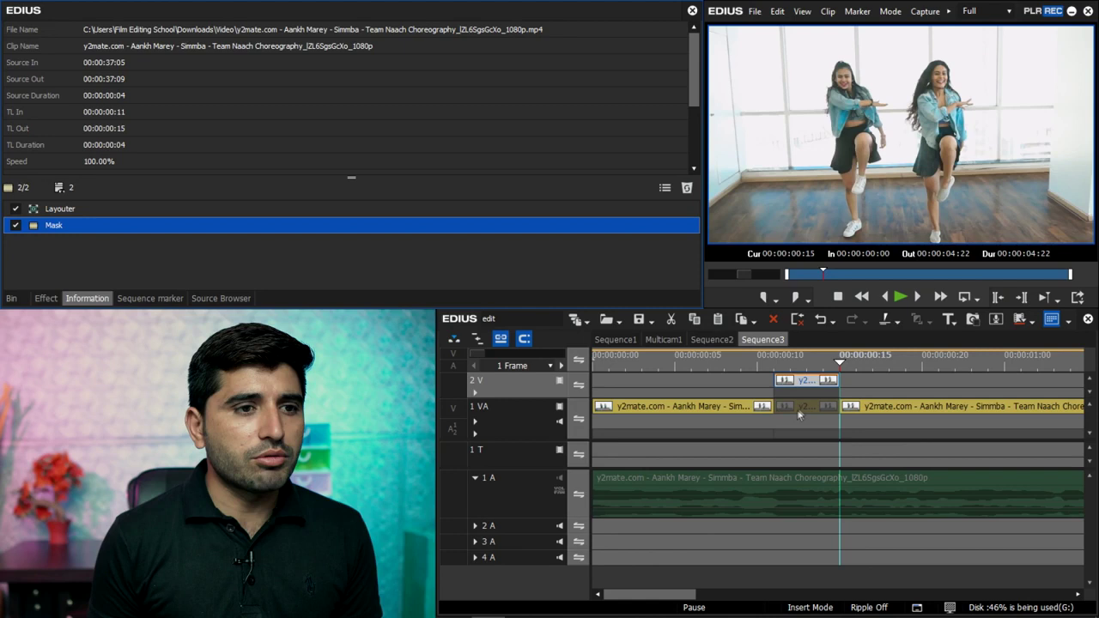
- Preview the glowing leg at frame 13, check Multicam1, then select Sequence3's 2 V clip
left_click(808, 409)
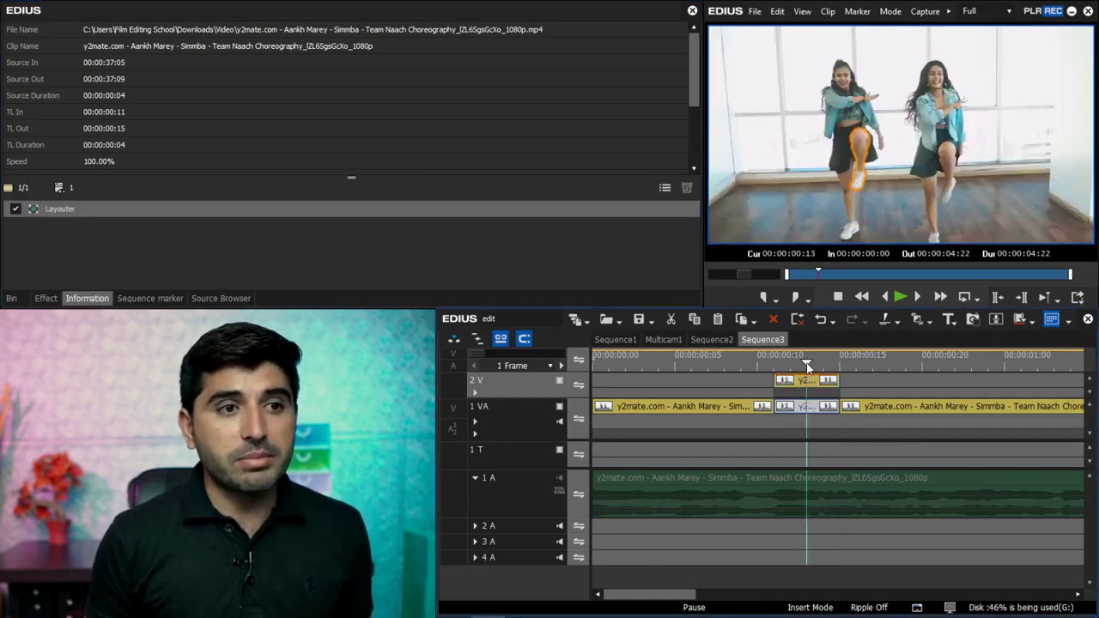
left_click(663, 339)
left_click(790, 379)
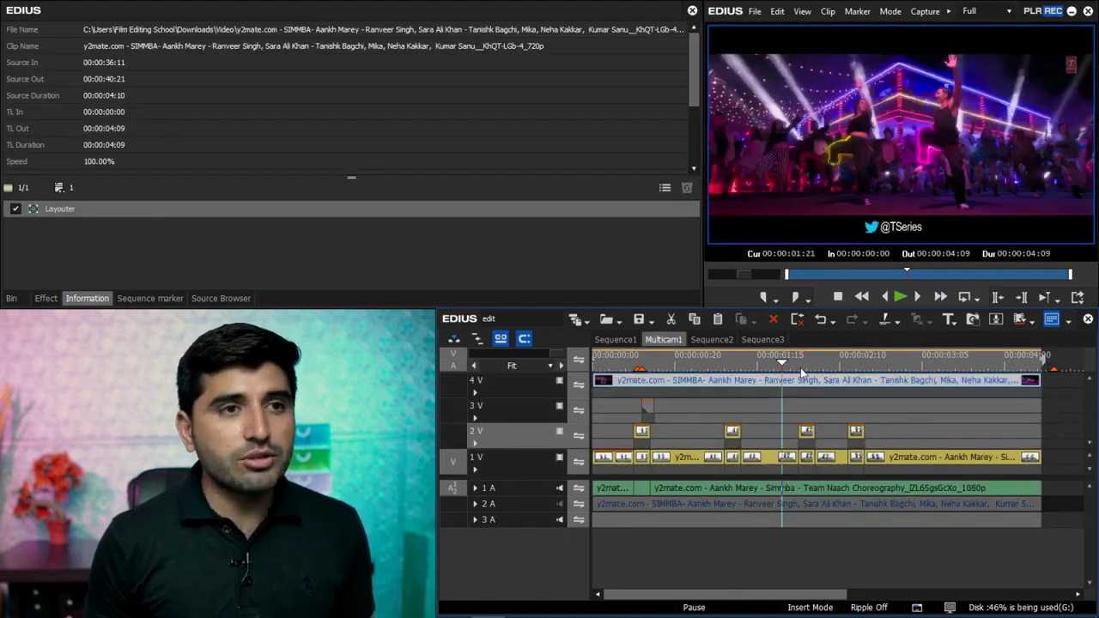
key("Right")
key("Right")
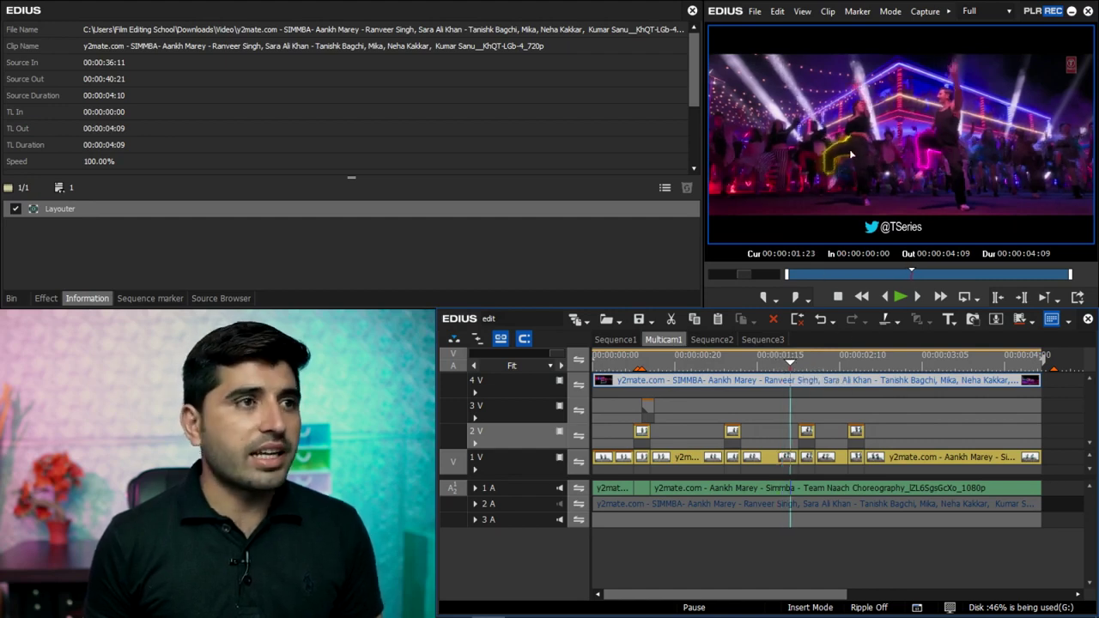
left_click(712, 339)
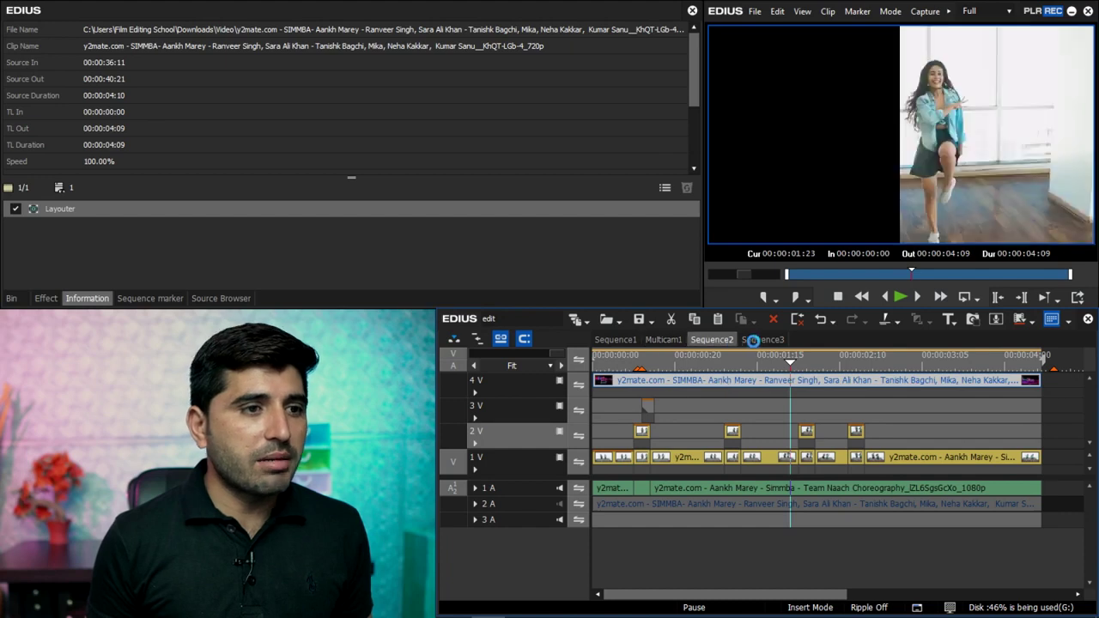
left_click(762, 339)
left_click(790, 380)
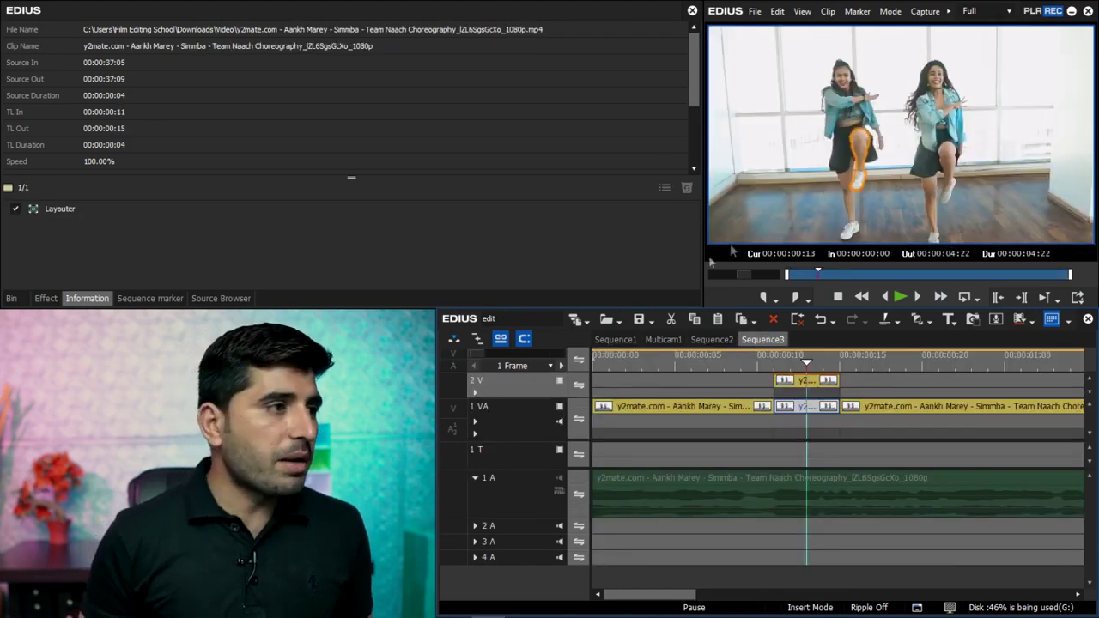
- Drag another Mask filter onto the 2 V clip, then select the first Mask in its filter list
left_click(45, 298)
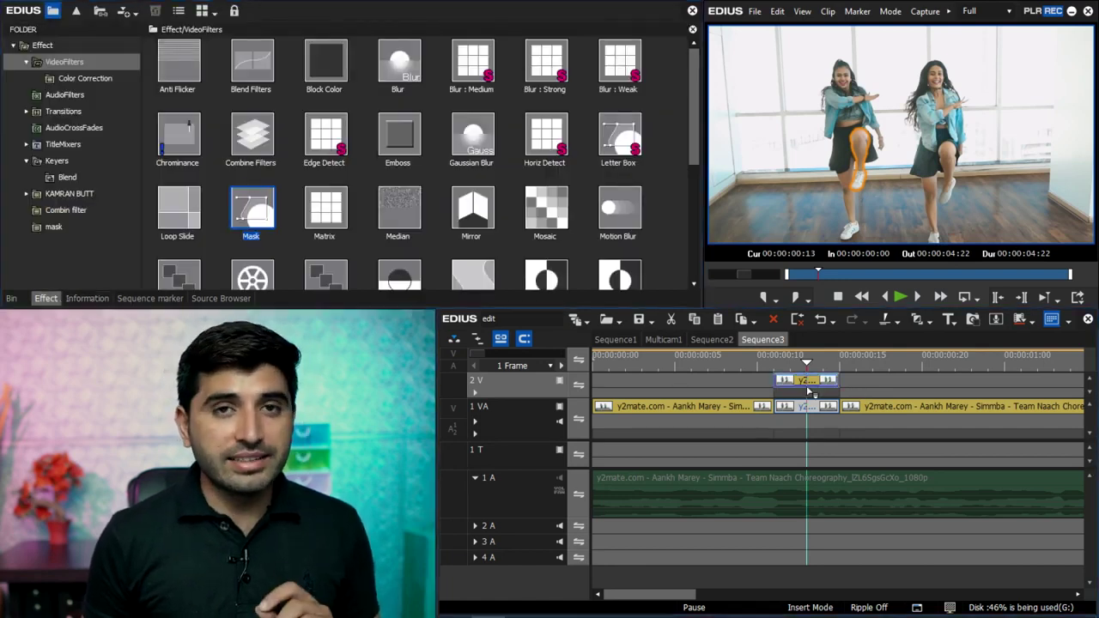
left_click_drag(257, 191, 807, 388)
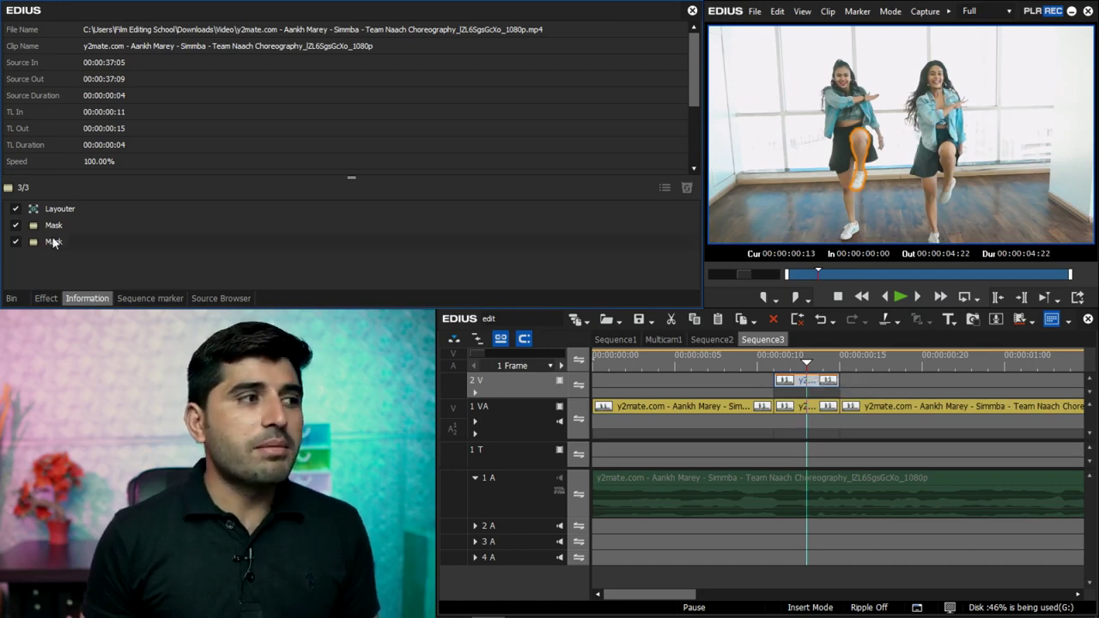
left_click(69, 227)
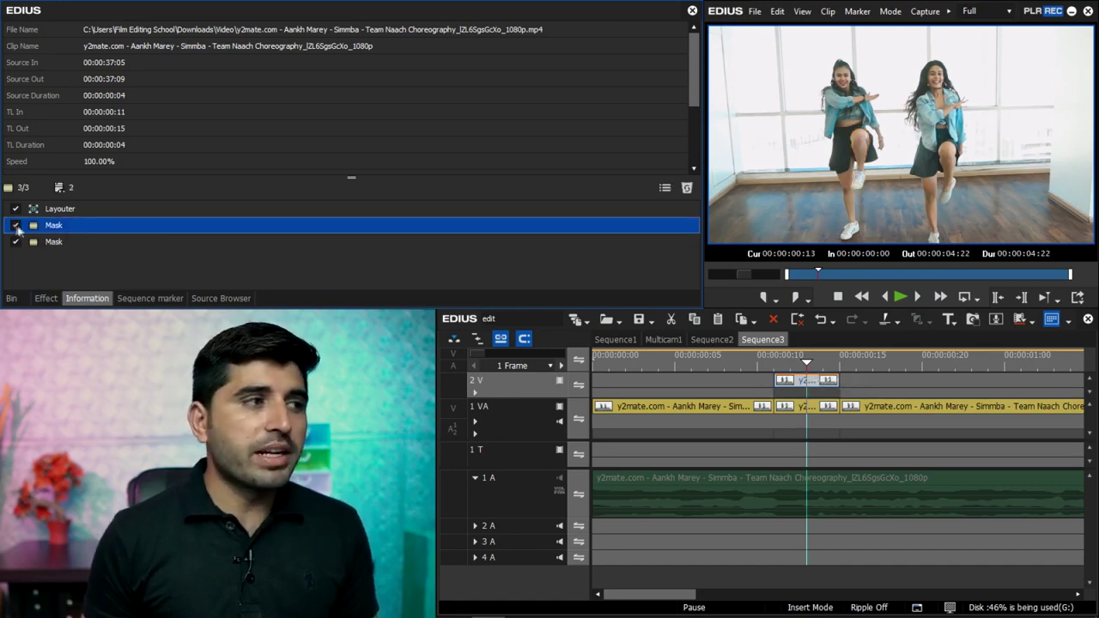
- In the second Mask, set a starting keyframe and draw a rectangle above the leg with 0% inside opacity
double_click(99, 243)
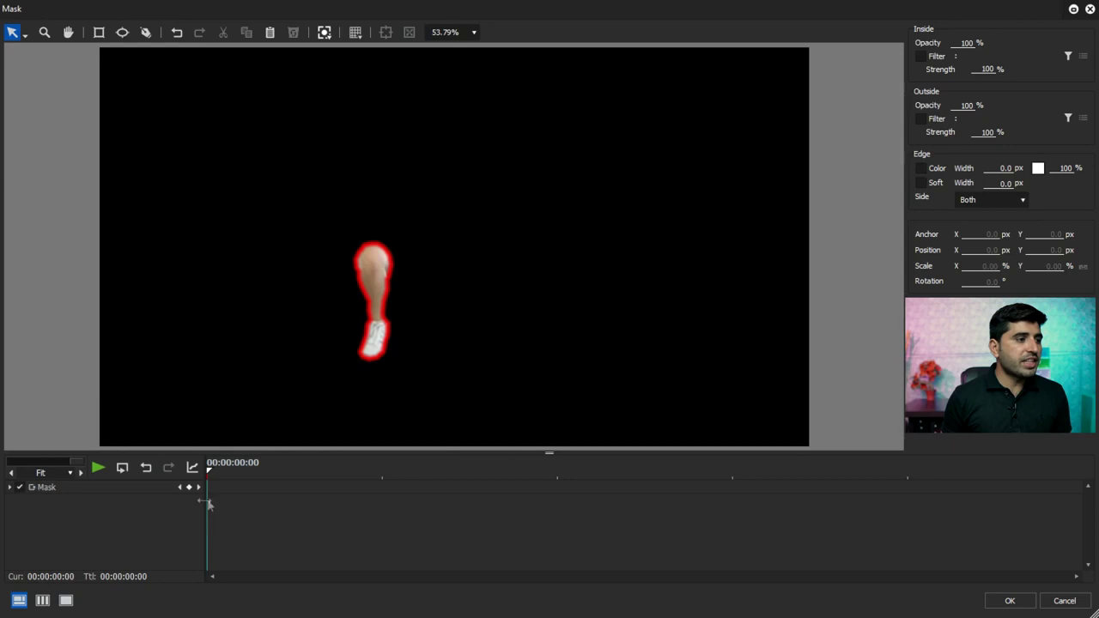
left_click(189, 486)
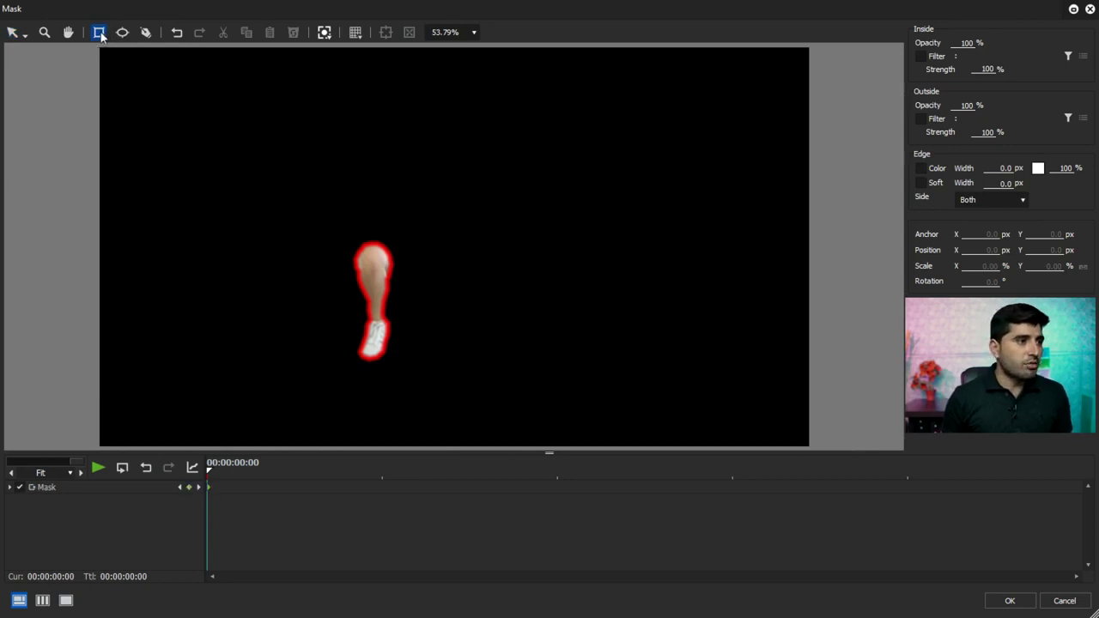
left_click_drag(231, 102, 559, 263)
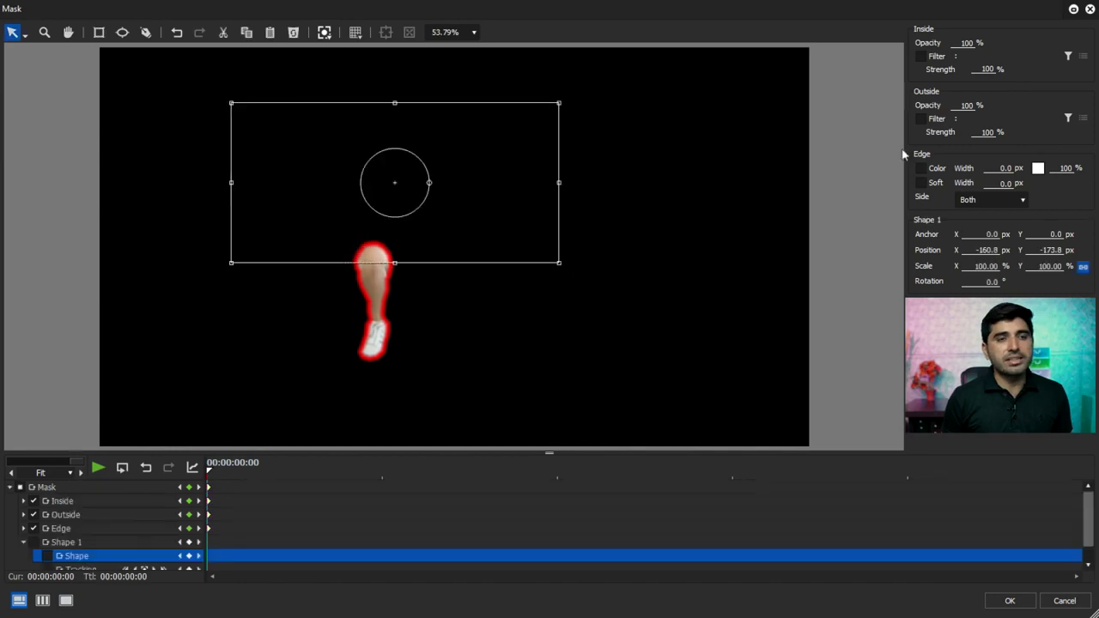
type("0")
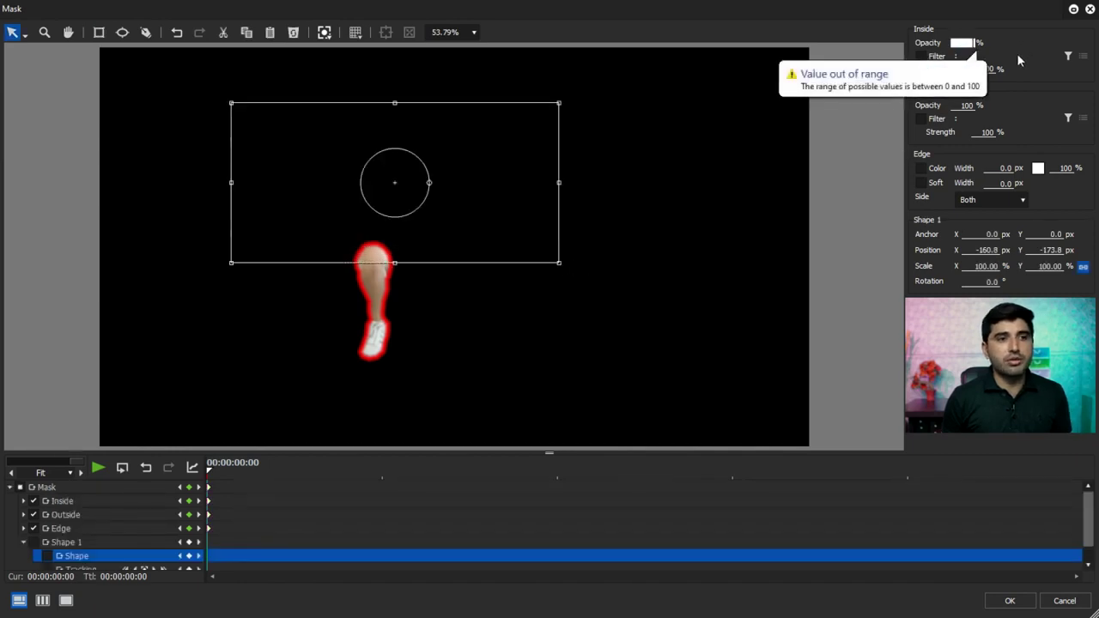
- Give the rectangle a 50 px soft edge and 10° rotation, and position it just above the leg
left_click(922, 183)
type("50")
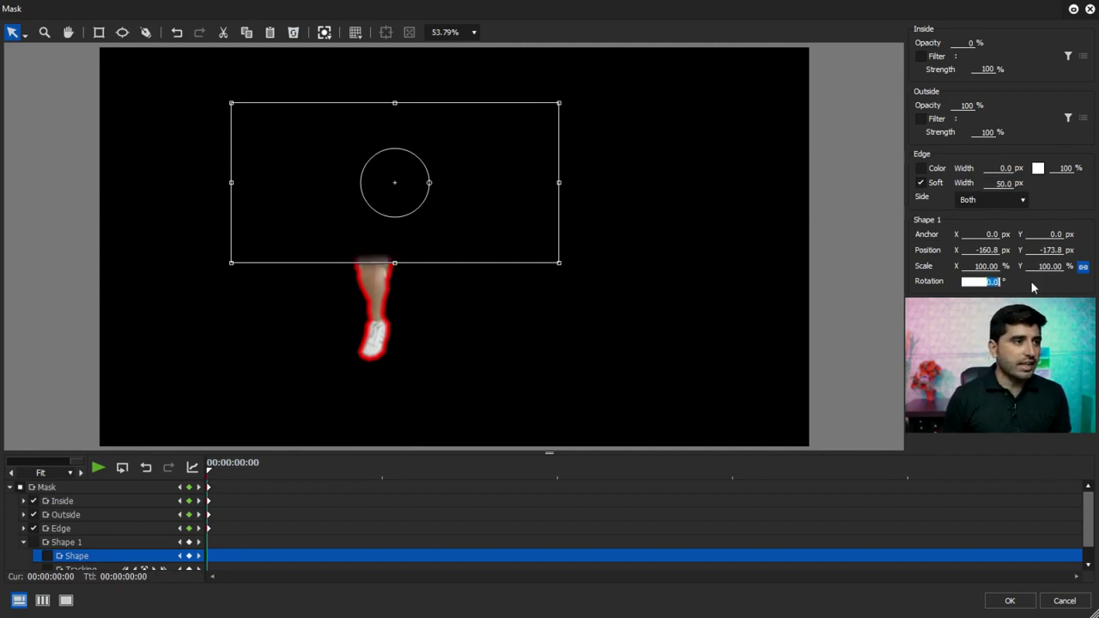
type("45")
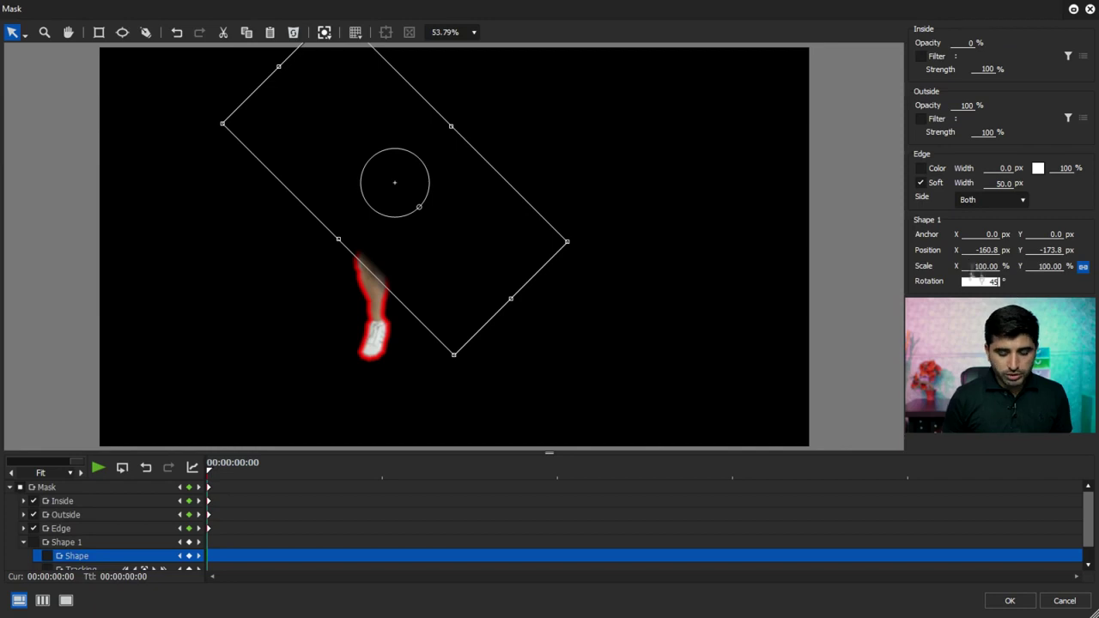
type("10")
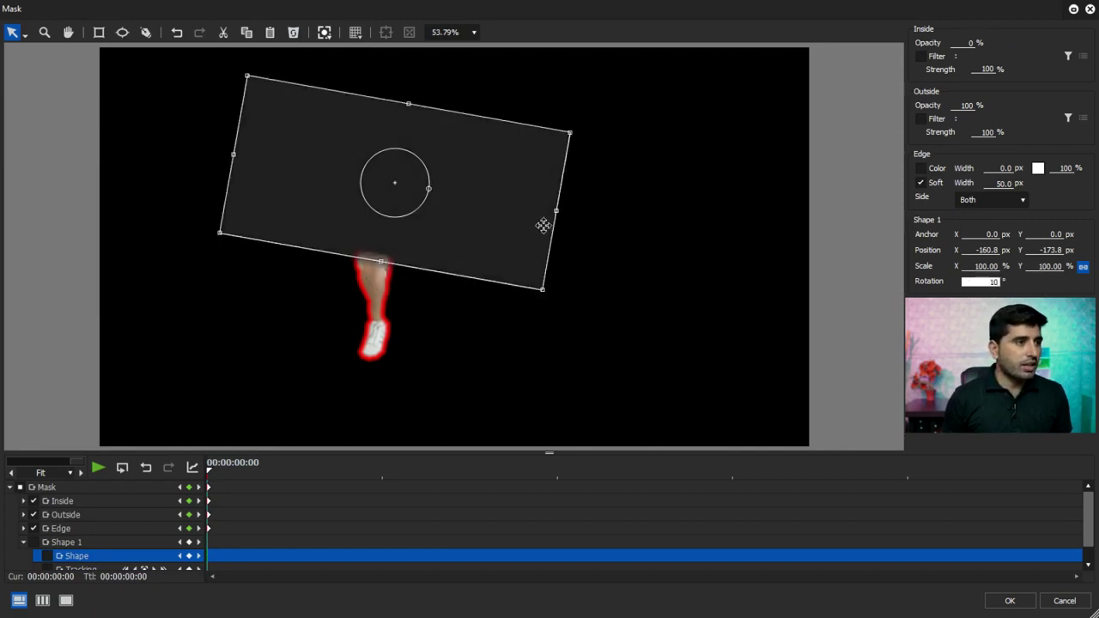
left_click_drag(530, 227, 544, 191)
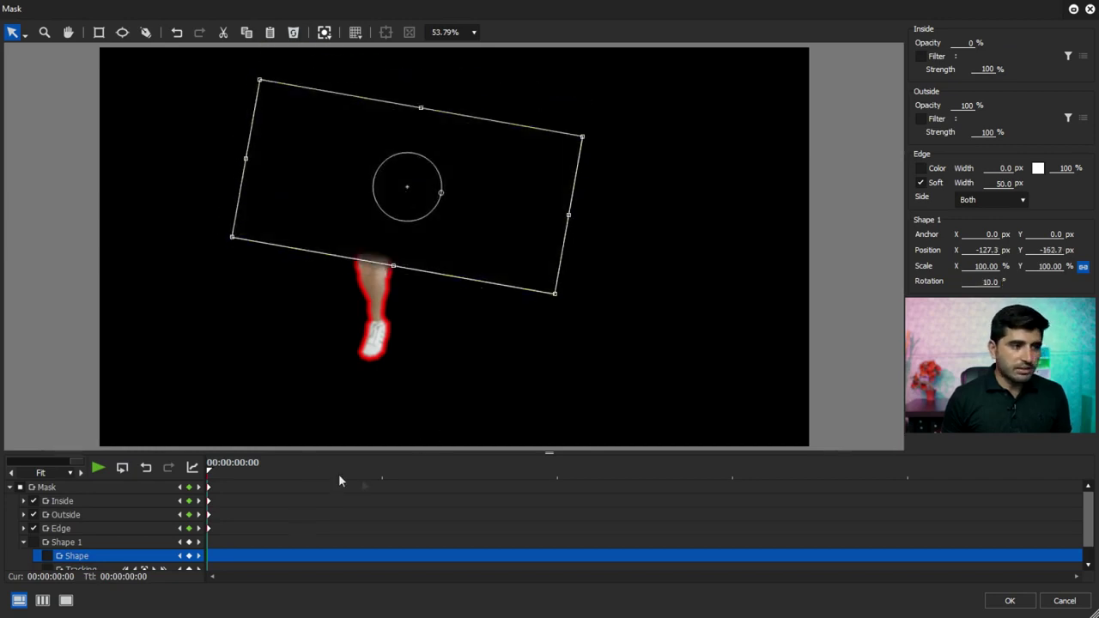
left_click(907, 475)
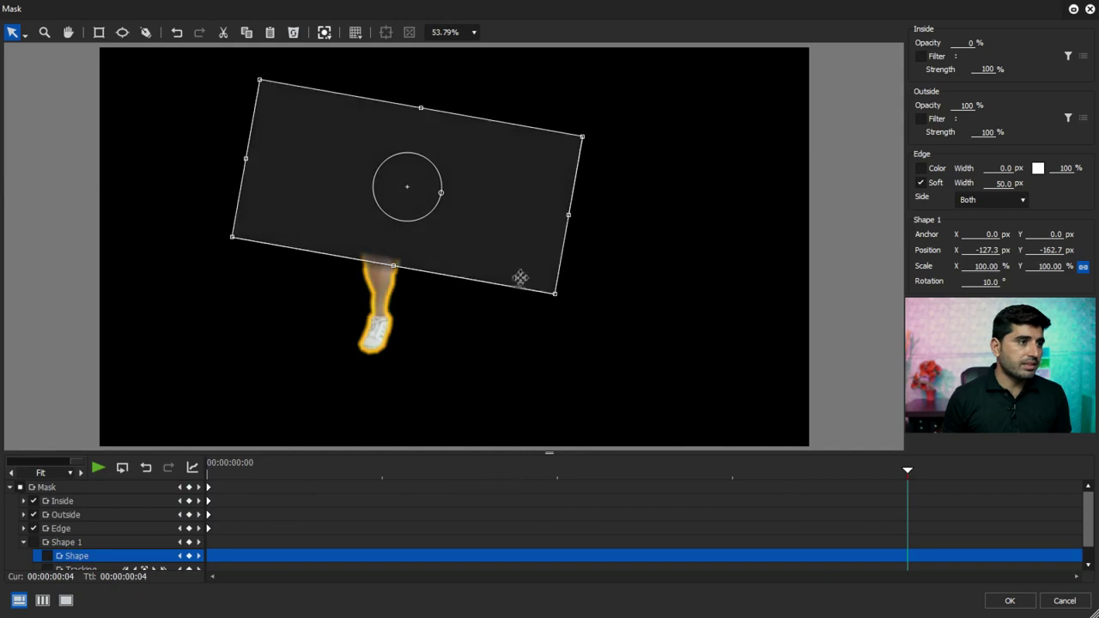
- At frame 4, rotate the rectangle to 45° and nudge it into place, then adjust it at frame 3
mouse_move(535, 210)
left_mouse_down()
mouse_move(561, 145)
mouse_move(547, 182)
left_mouse_up()
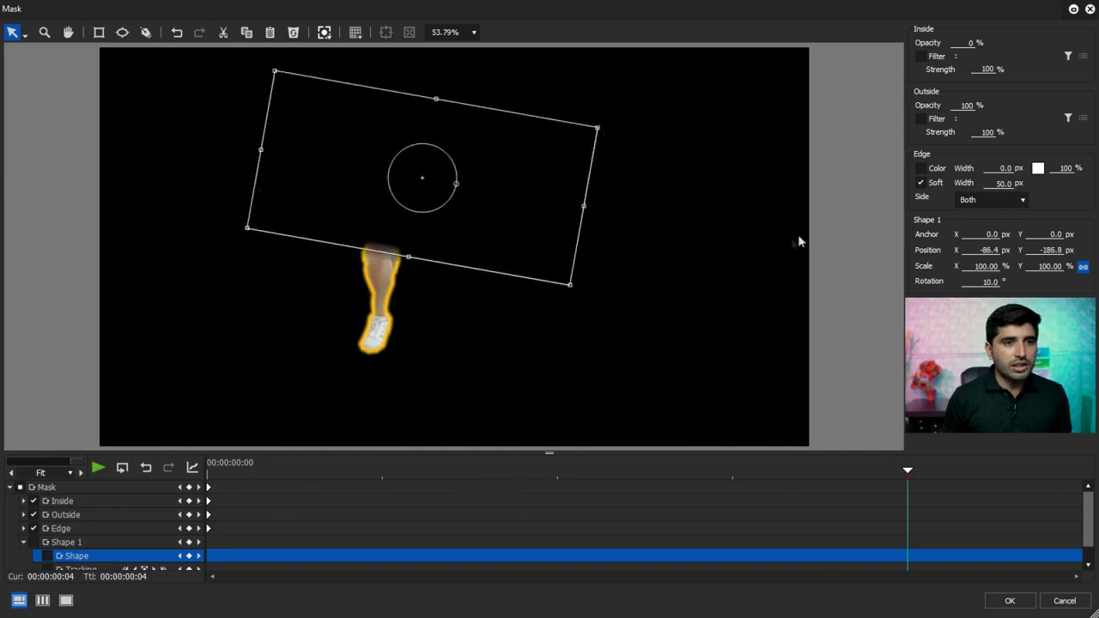
type("45")
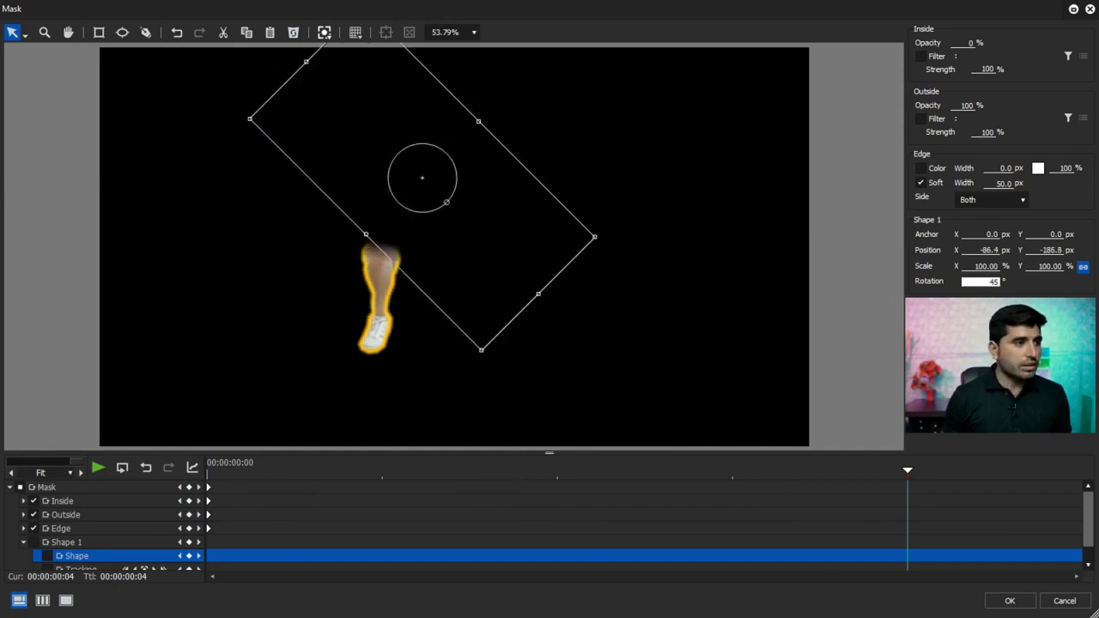
left_click_drag(544, 269, 540, 266)
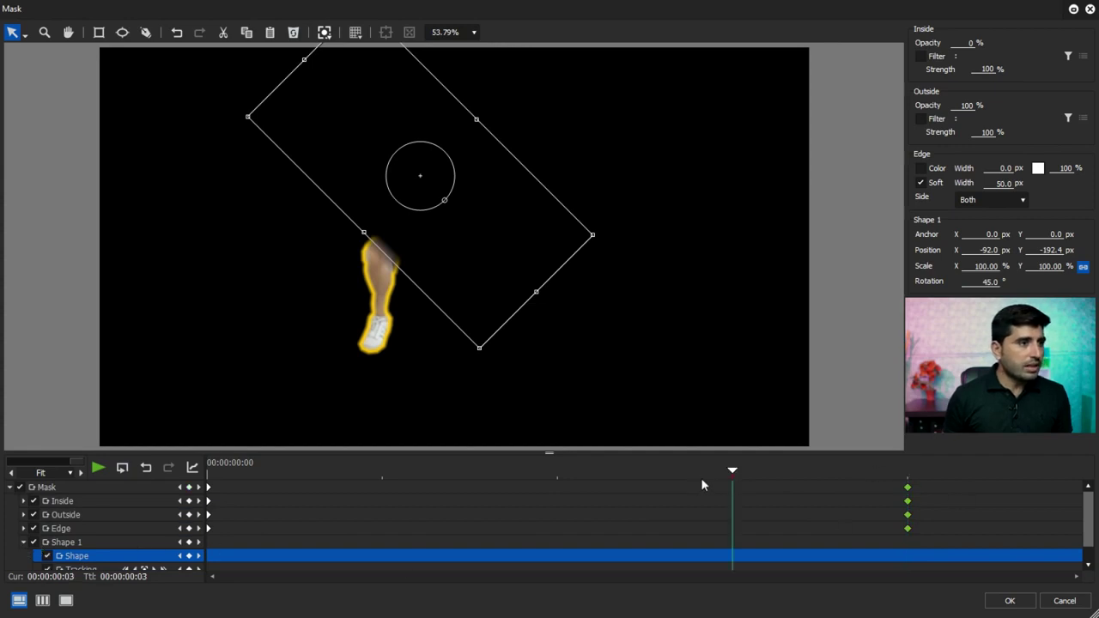
left_click_drag(486, 287, 489, 286)
- At frame 2, rotate the rectangle to 30° and shift it slightly left
left_click(567, 470)
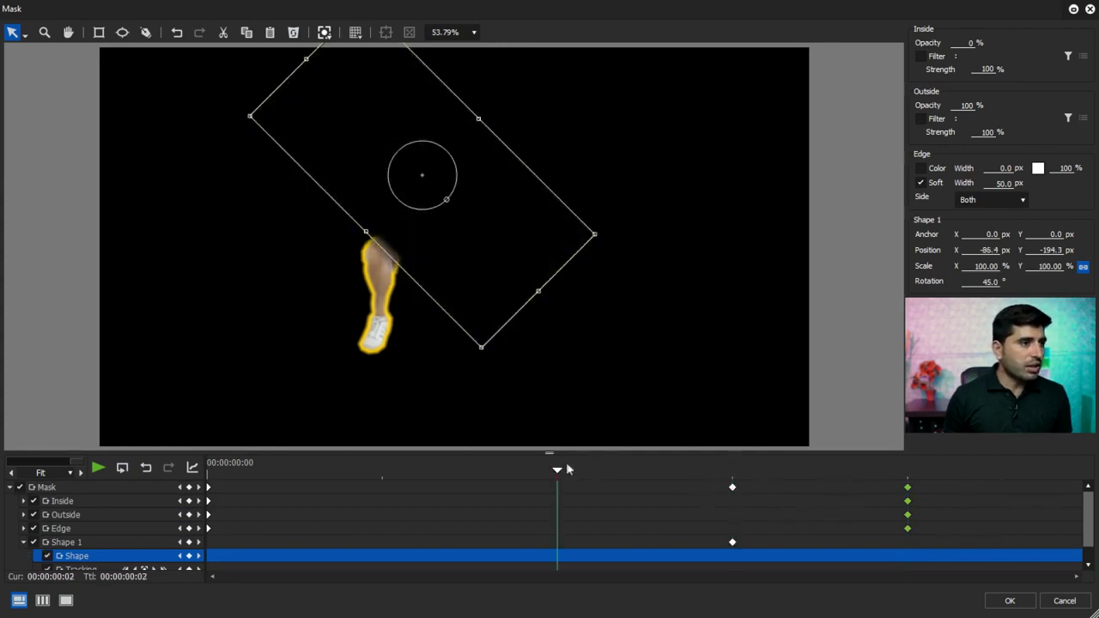
left_click_drag(490, 238, 489, 234)
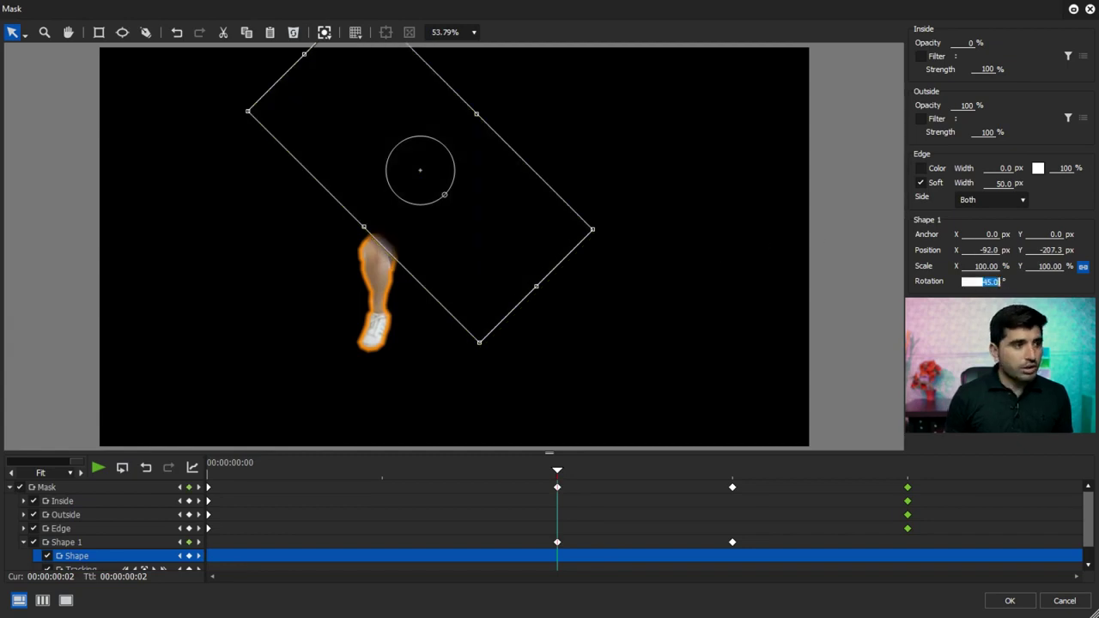
type("4530")
key("Return")
left_click_drag(503, 228, 463, 244)
- At frame 1, rotate the rectangle to 20° and apply the mask settings
key("Left")
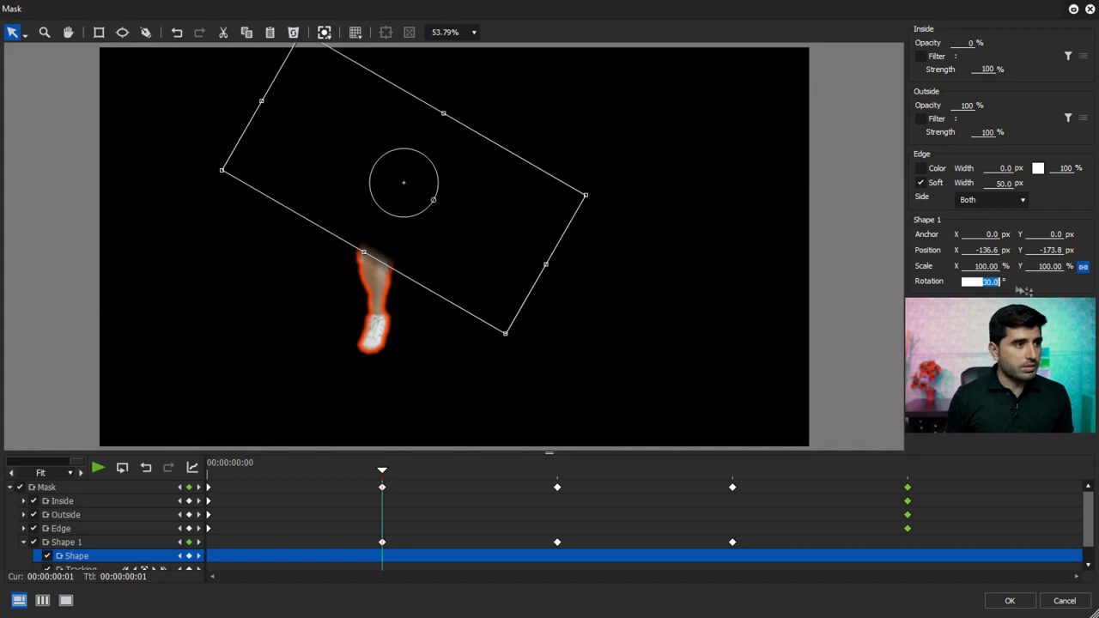
type("20")
key("Return")
left_click(486, 245)
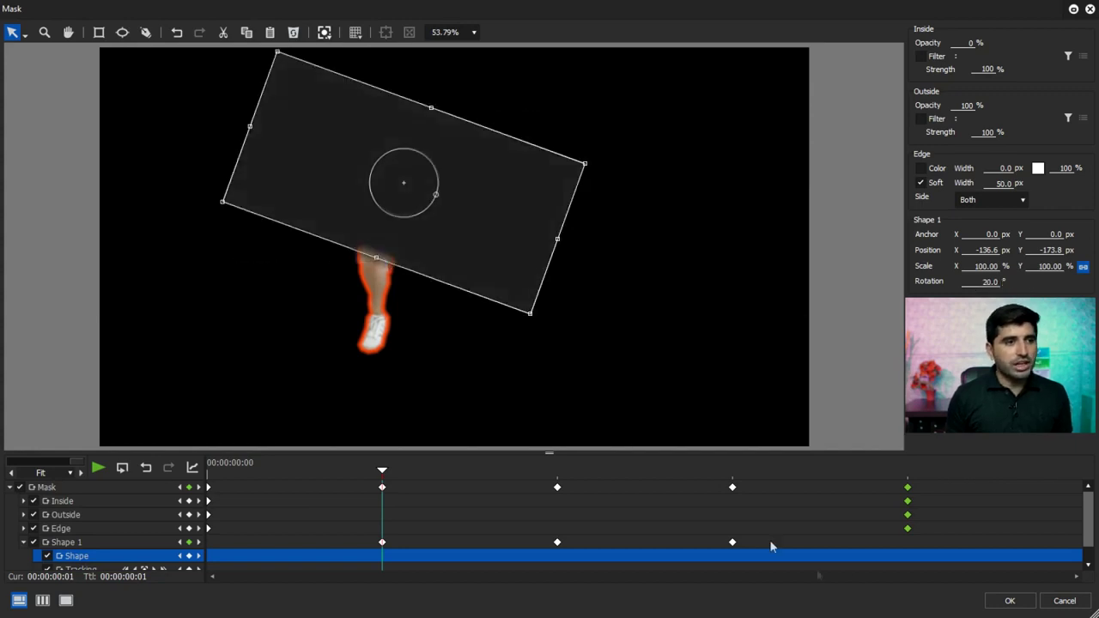
left_click(1010, 601)
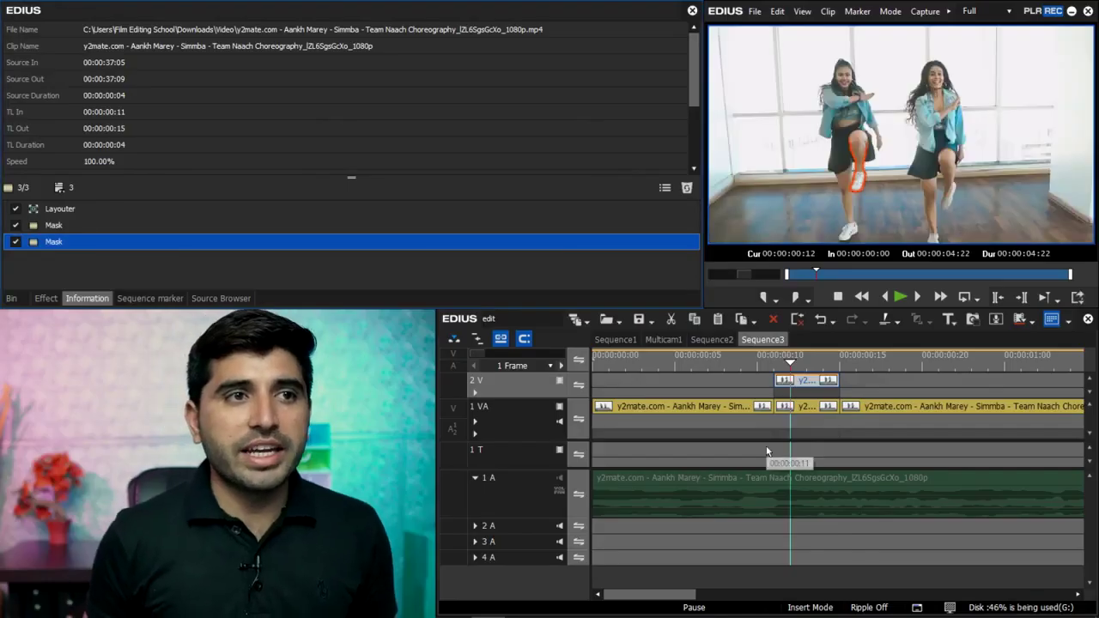
left_click(786, 376)
key("space")
key("space")
left_click(830, 364)
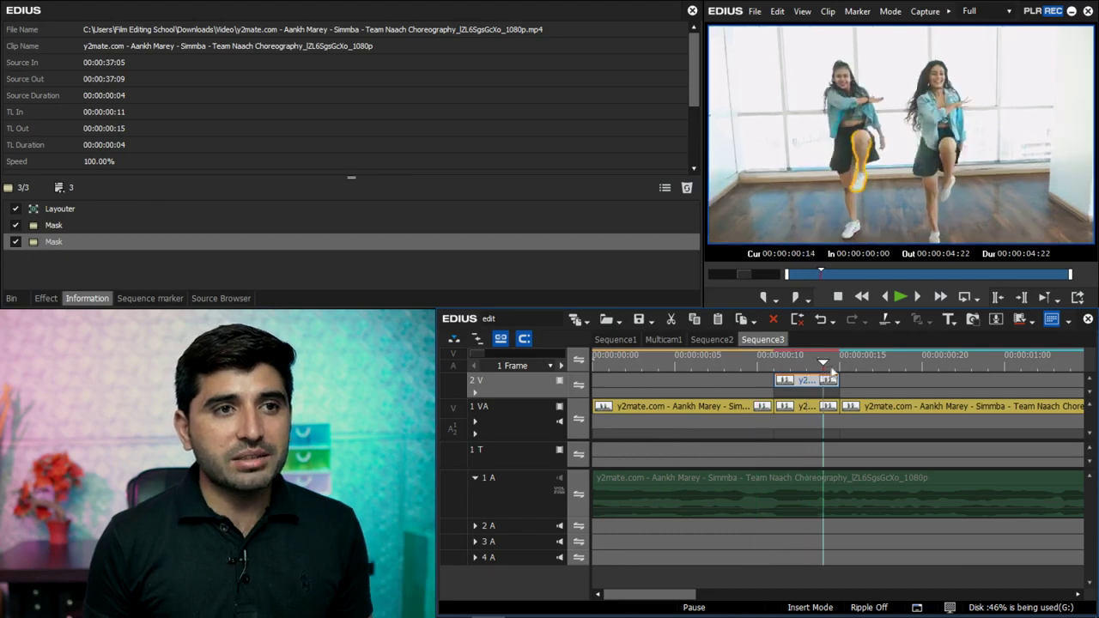
left_click_drag(832, 369, 817, 365)
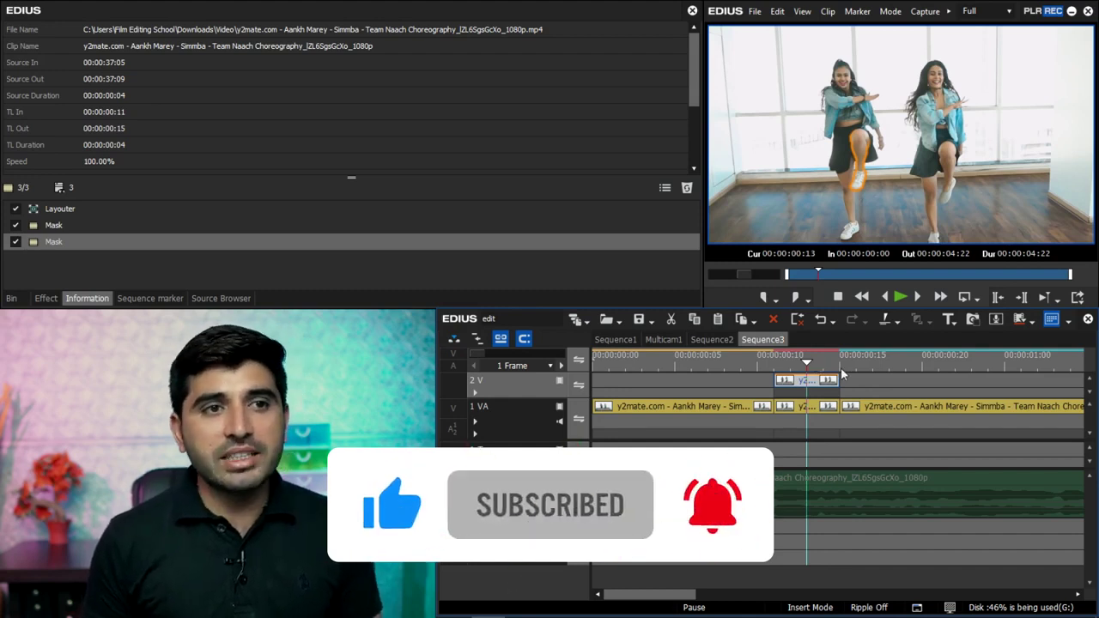
key("Left")
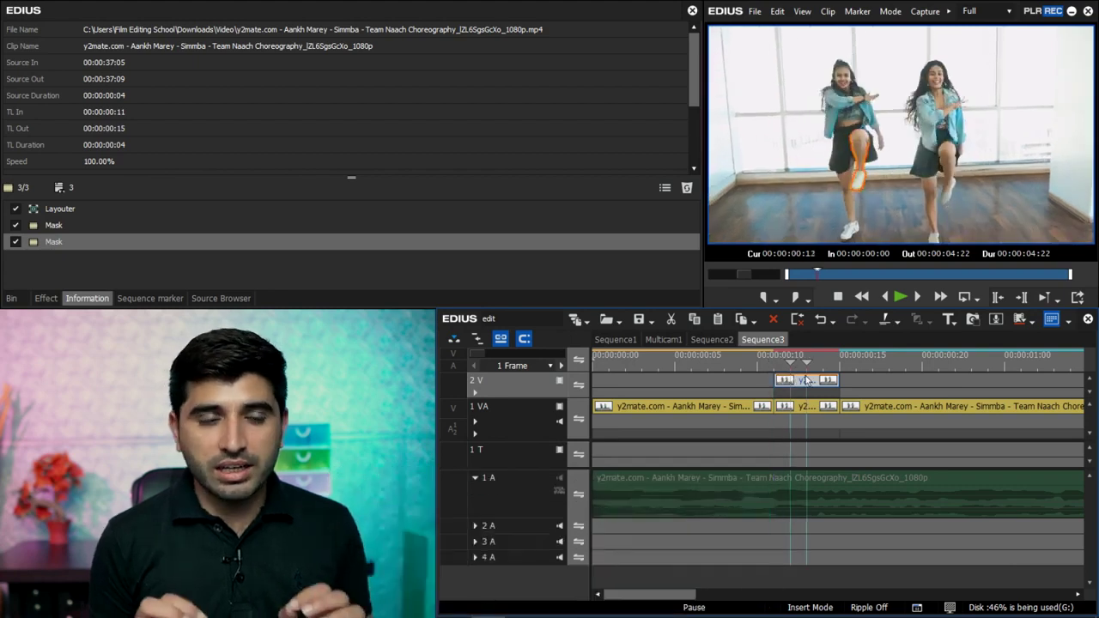
key("Right")
key("Right")
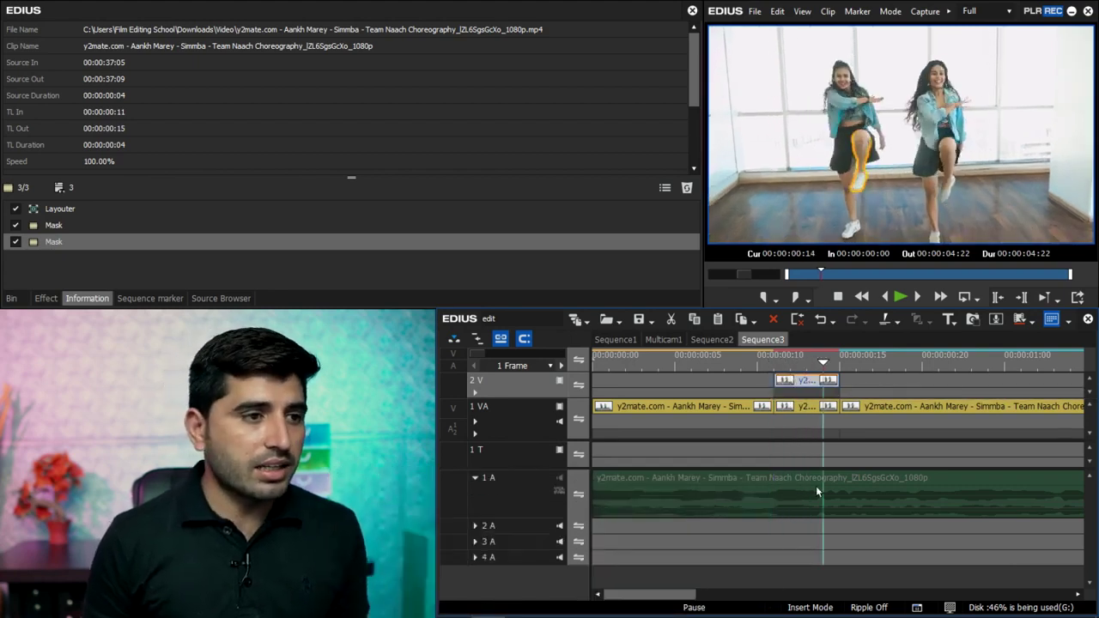
- Delete the 1 T title track, add a video track above 2 V, and create a new sequence
right_click(503, 461)
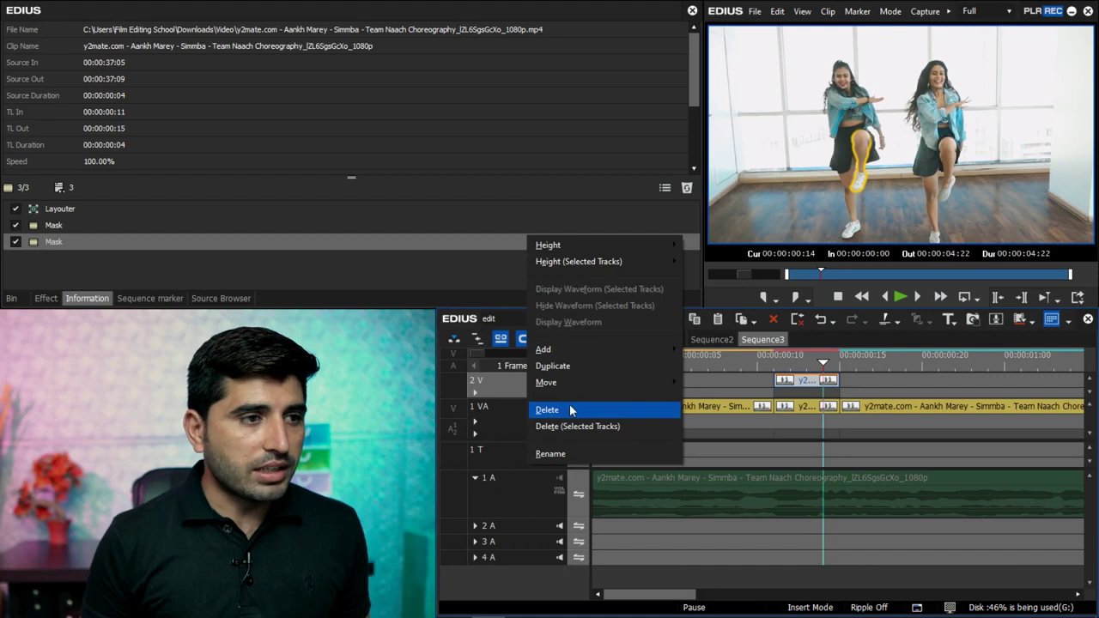
left_click(569, 410)
right_click(519, 379)
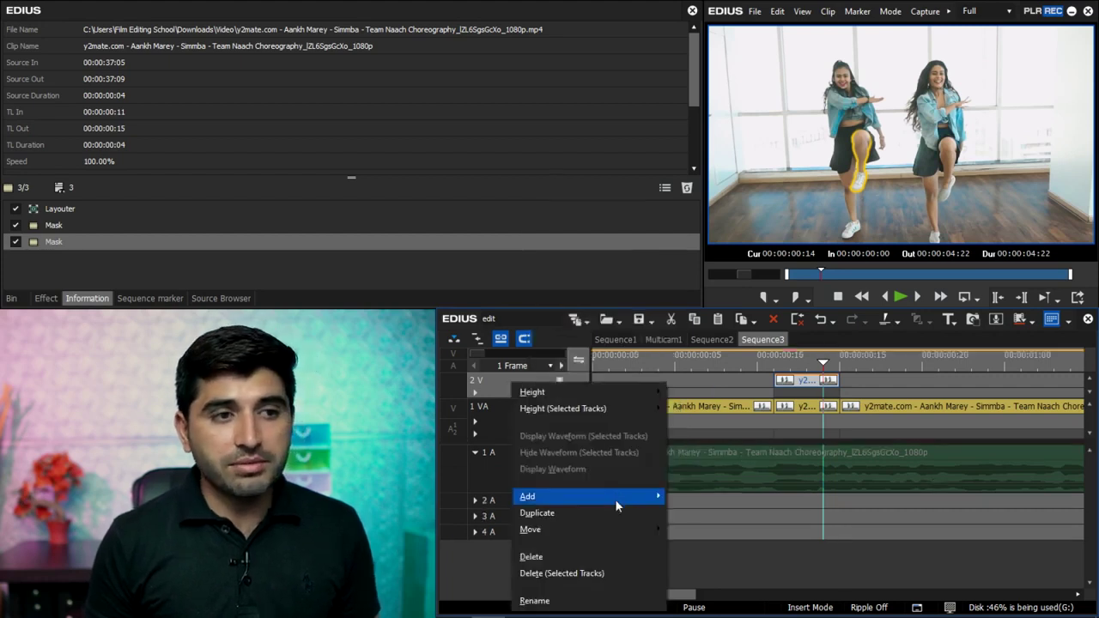
mouse_move(615, 498)
left_click(720, 512)
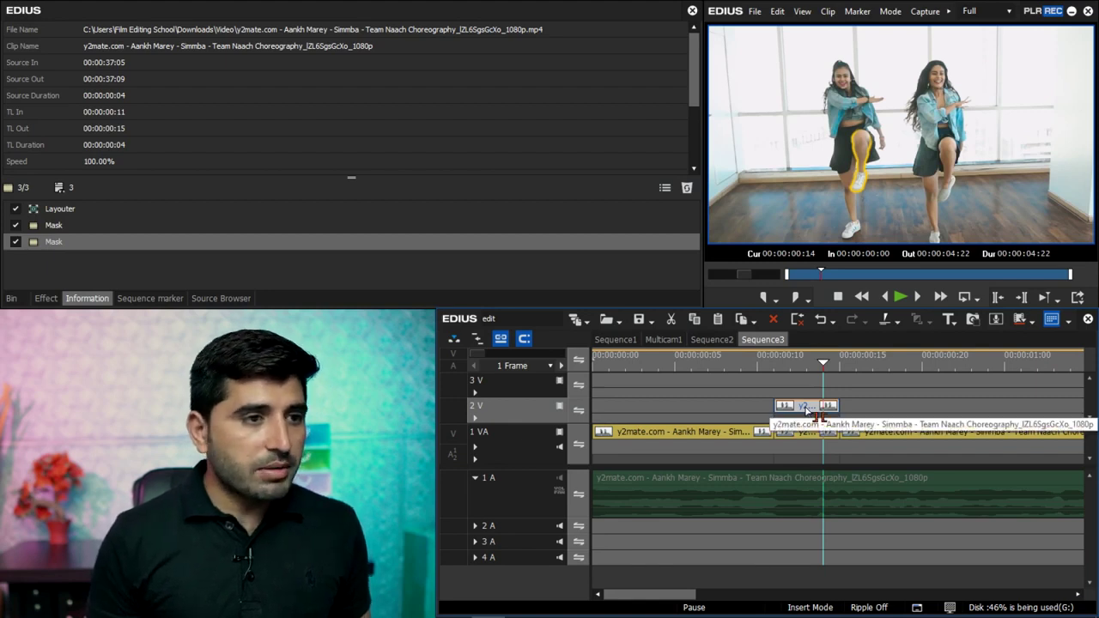
key("ctrl+shift+n")
- Paste the dance clip onto Sequence4's 1 VA track and delete both its Mask filters
left_click(516, 425)
key("ctrl+v")
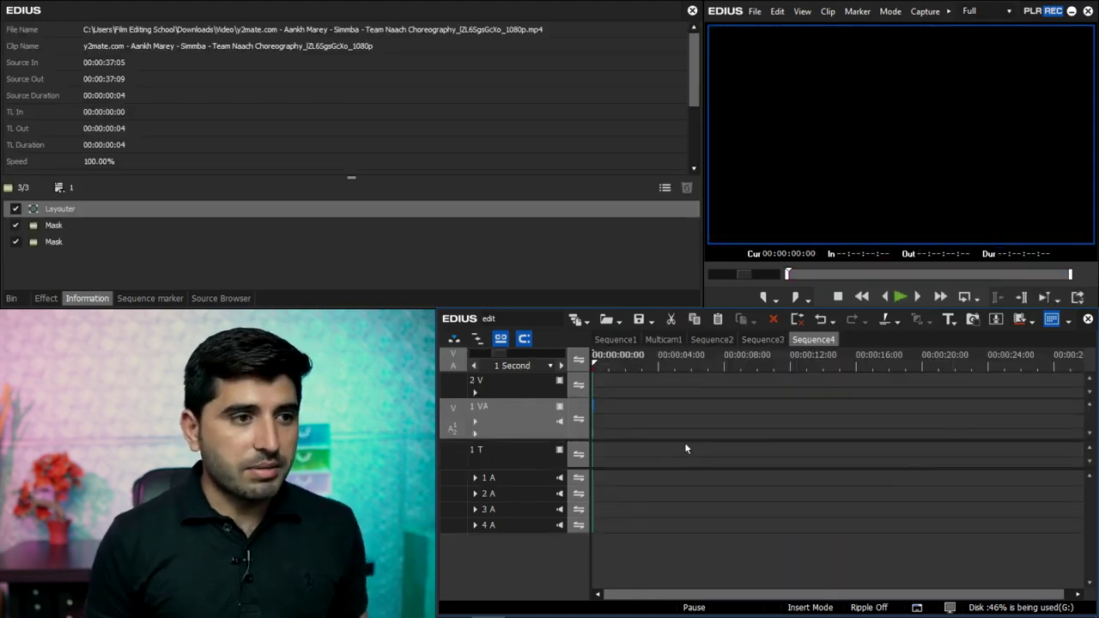
scroll(677, 405, "up", 4, "ctrl")
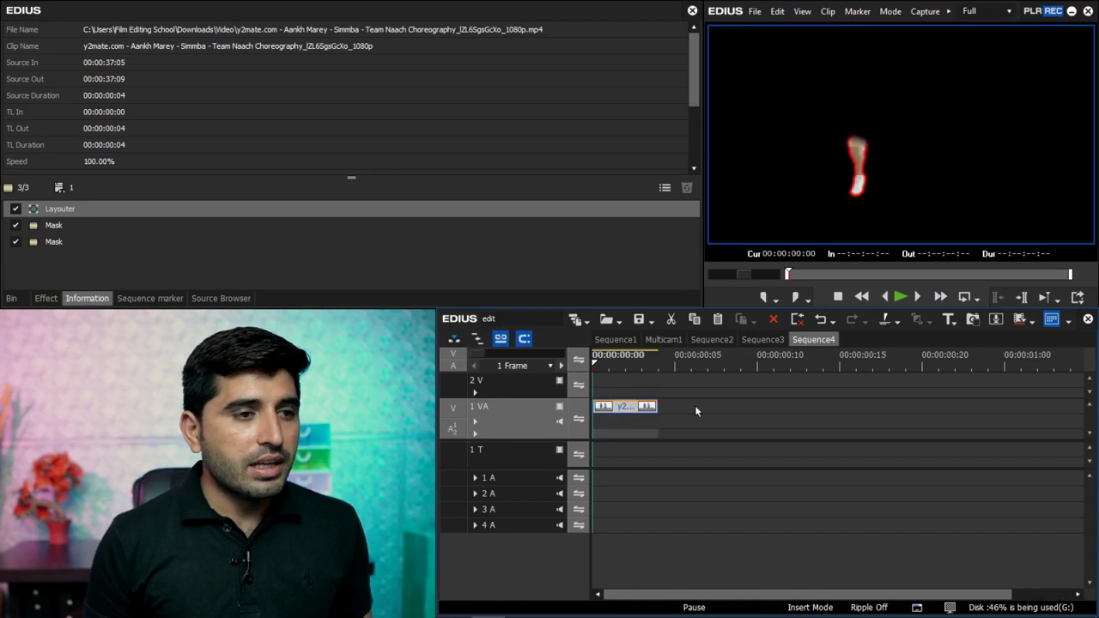
left_click(608, 365)
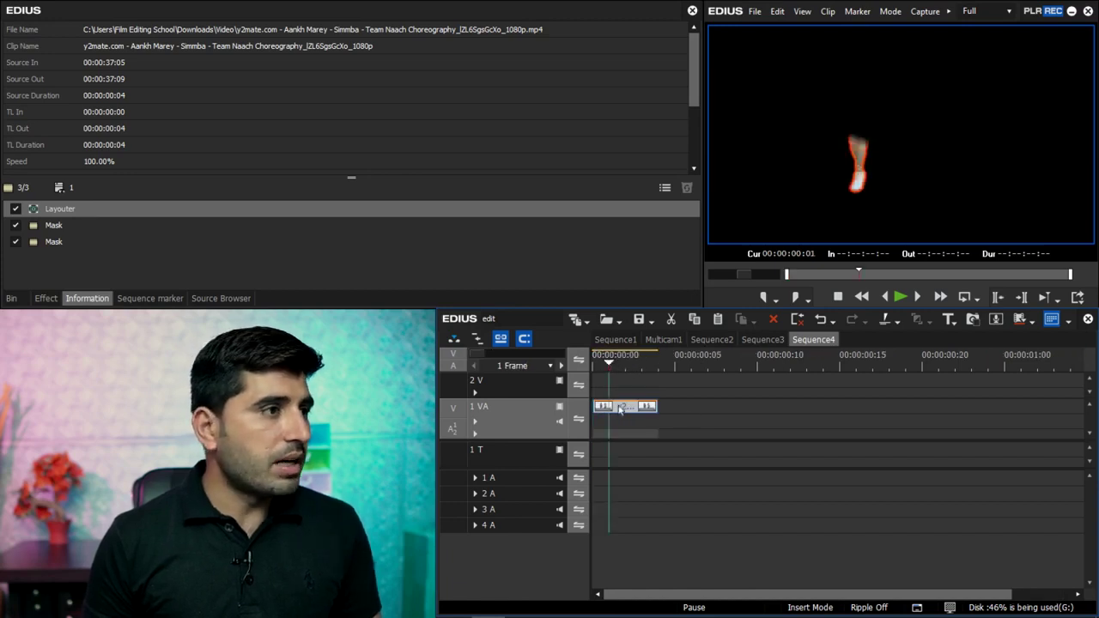
left_click(94, 241)
key("Delete")
key("Delete")
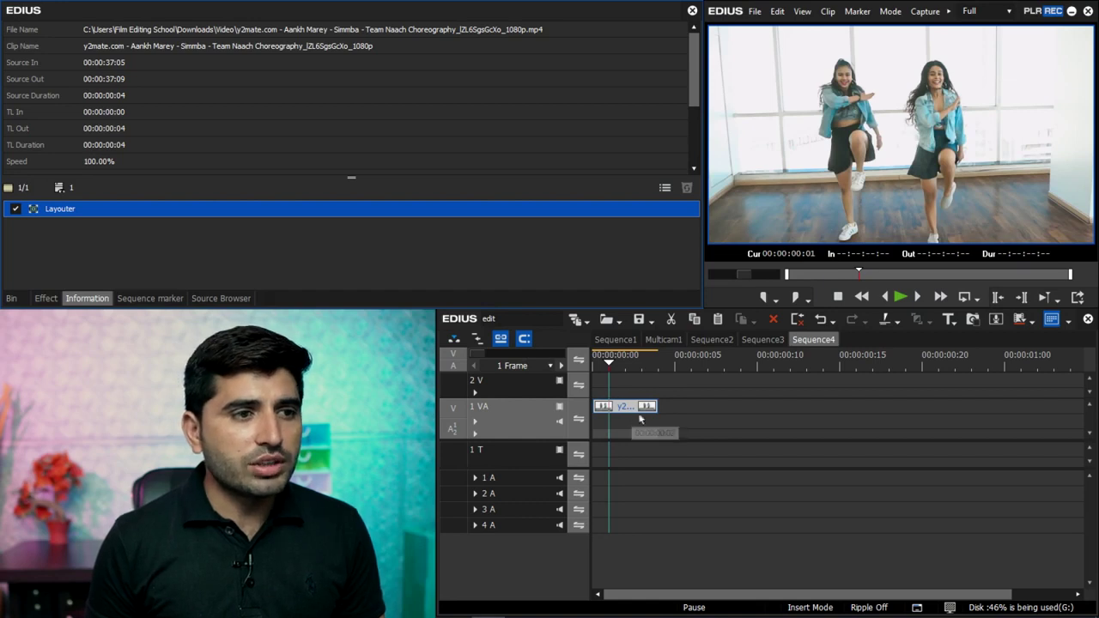
- Lengthen the clip to 15 frames, split it at frame 2, and remove the 2-frame front piece
left_click_drag(656, 406, 837, 406)
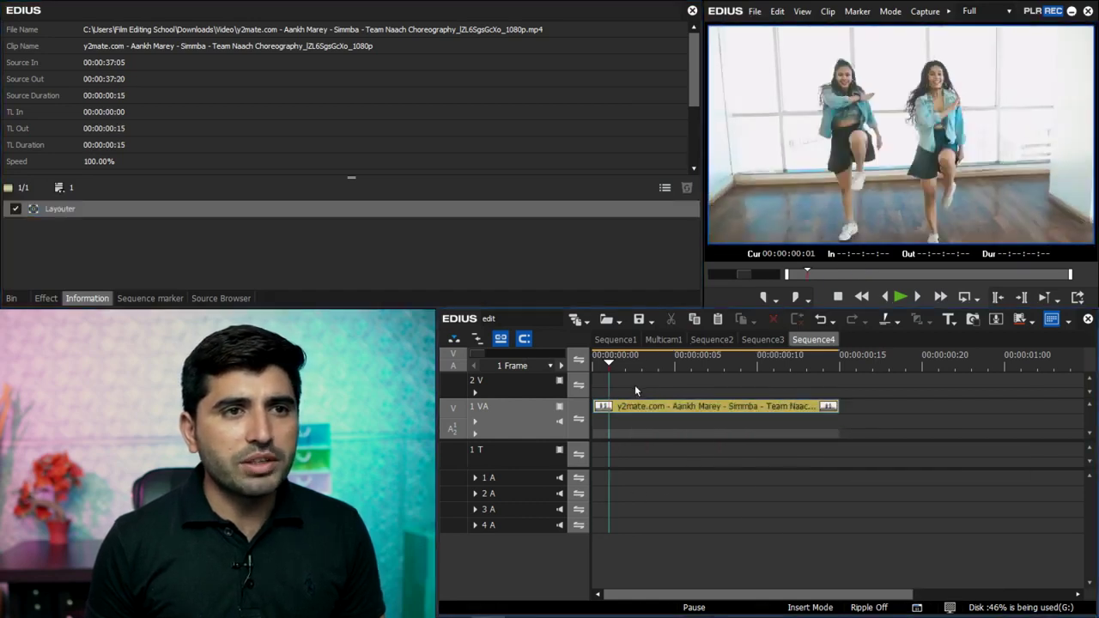
key("Right")
left_click(616, 413)
key("c")
key("Delete")
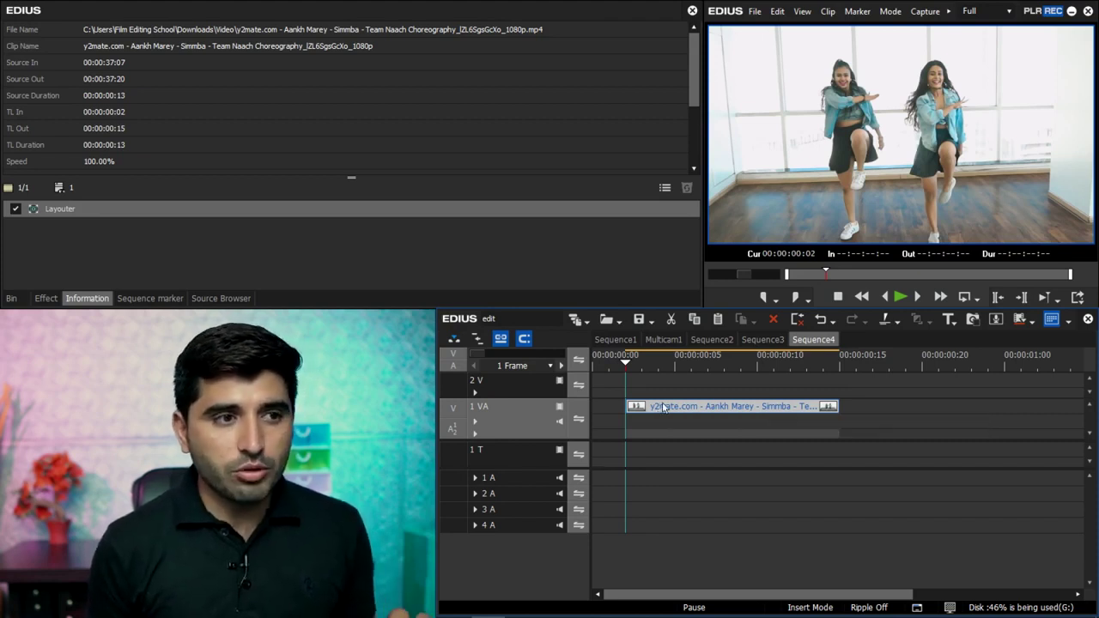
key("ctrl+z")
left_click(653, 491)
left_click(636, 411)
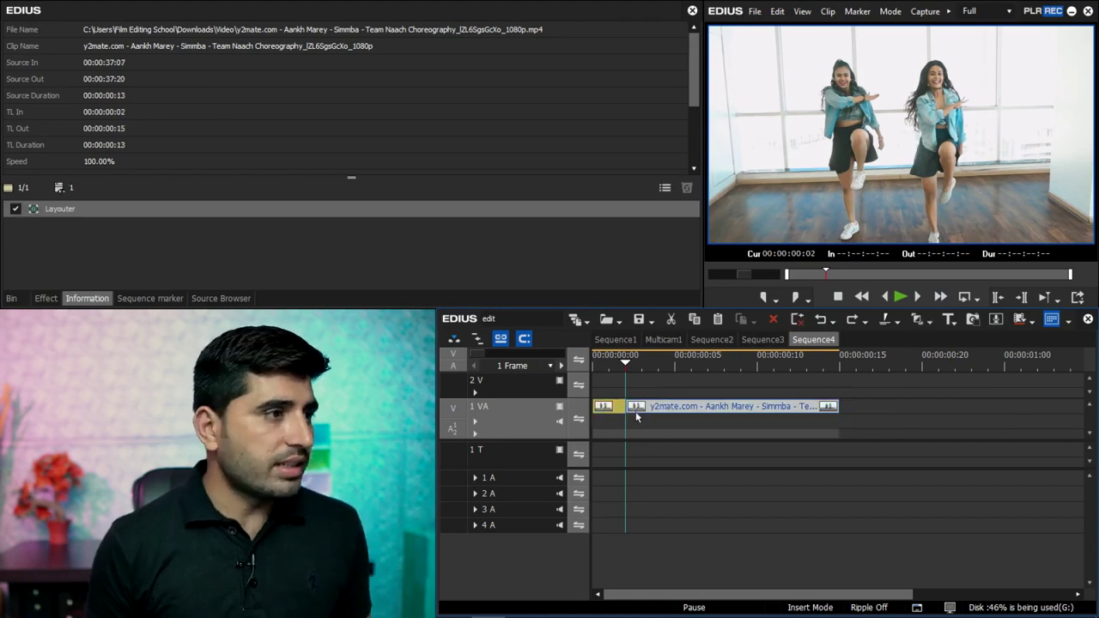
key("ctrl+y")
left_click(46, 298)
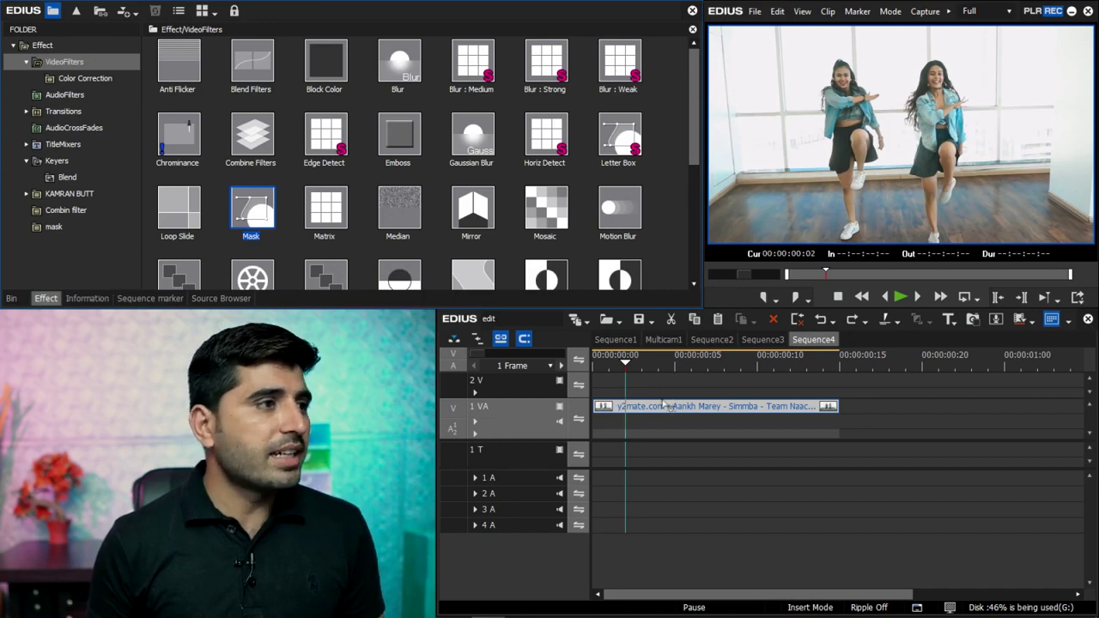
- Apply a Mask filter to the clip and open its settings with the preview at 50%
left_click_drag(665, 406, 657, 409)
double_click(74, 225)
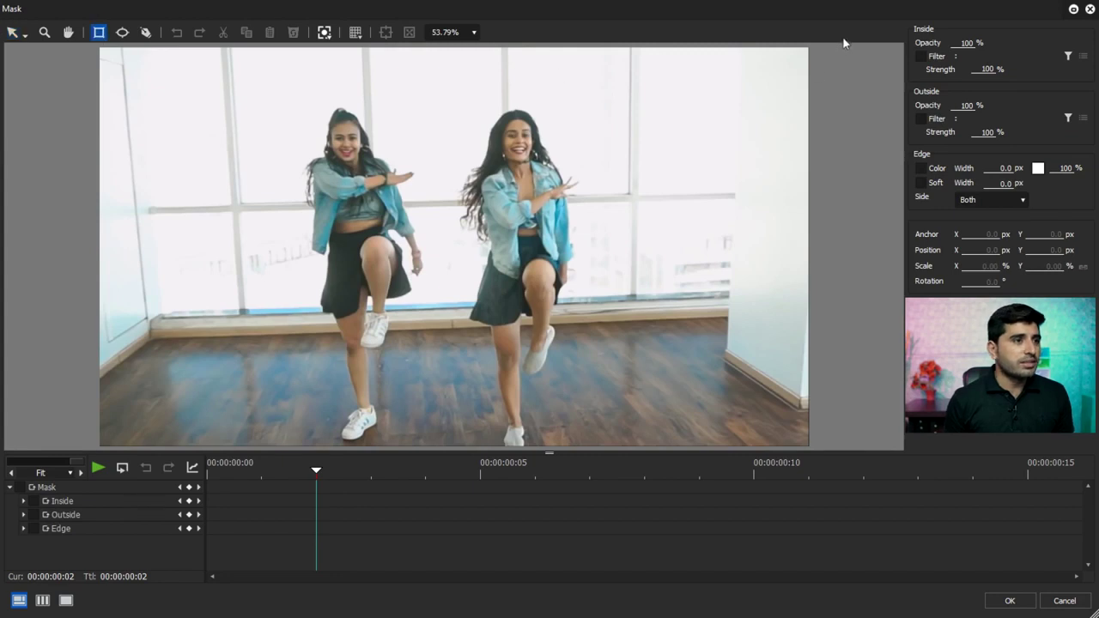
left_click(473, 31)
left_click(445, 150)
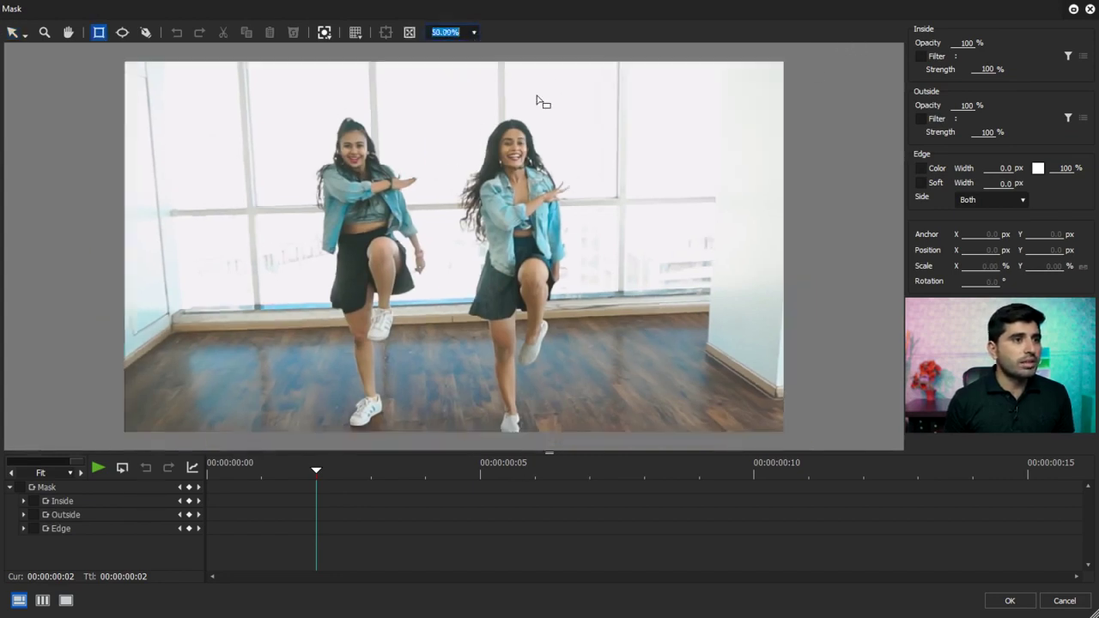
- Draw a rectangle mask over the video, set outside opacity to 0, and apply it
left_click(808, 56)
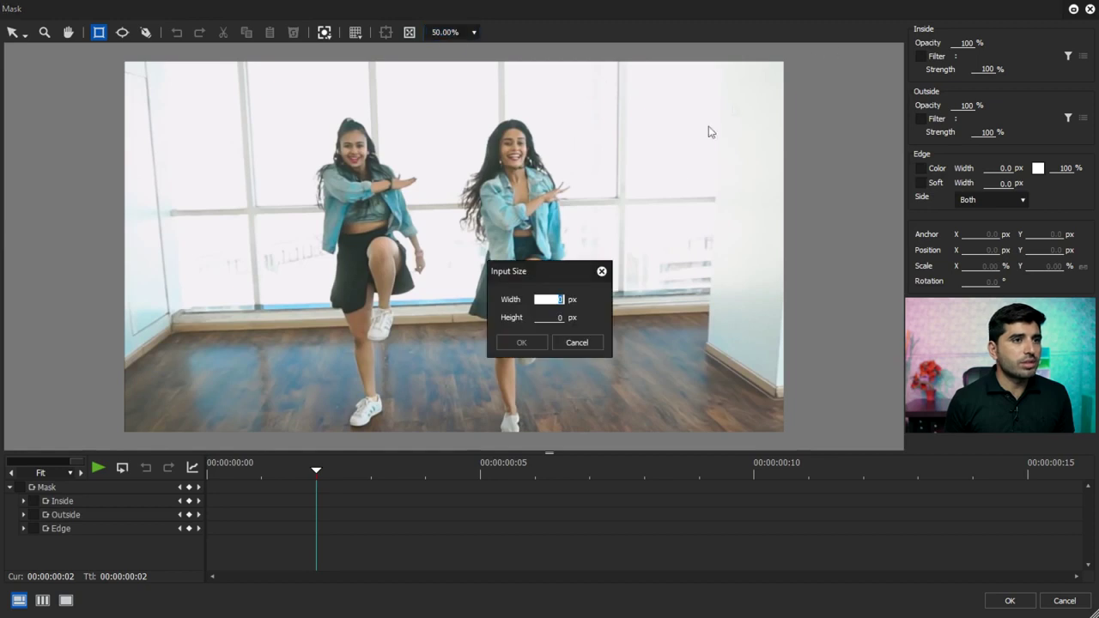
left_click(589, 341)
left_click_drag(820, 48, 452, 467)
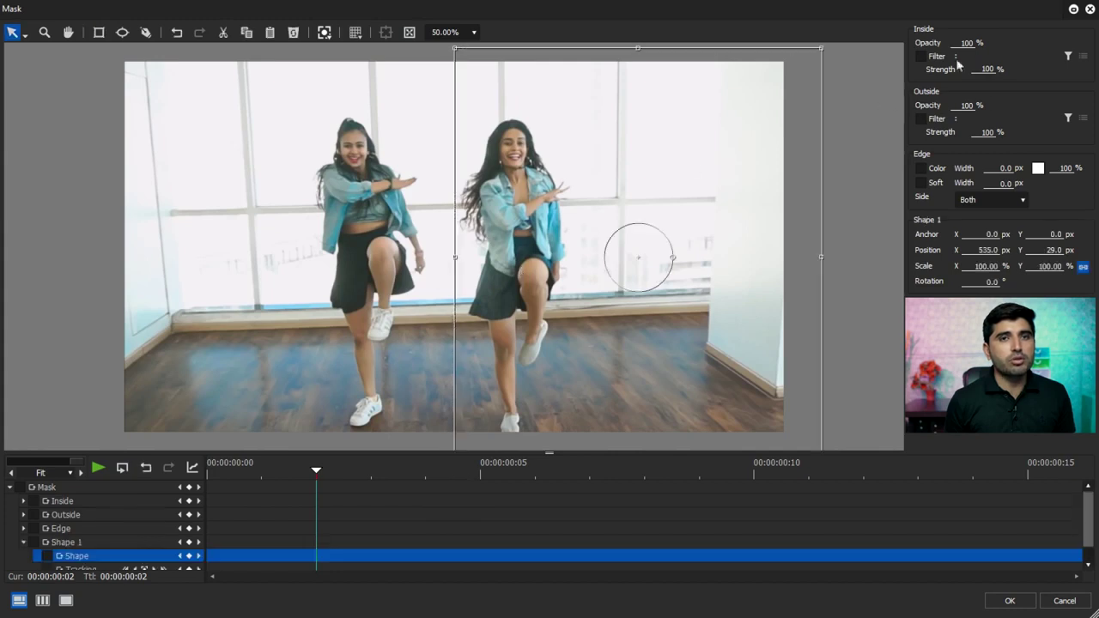
left_click(967, 105)
type("0")
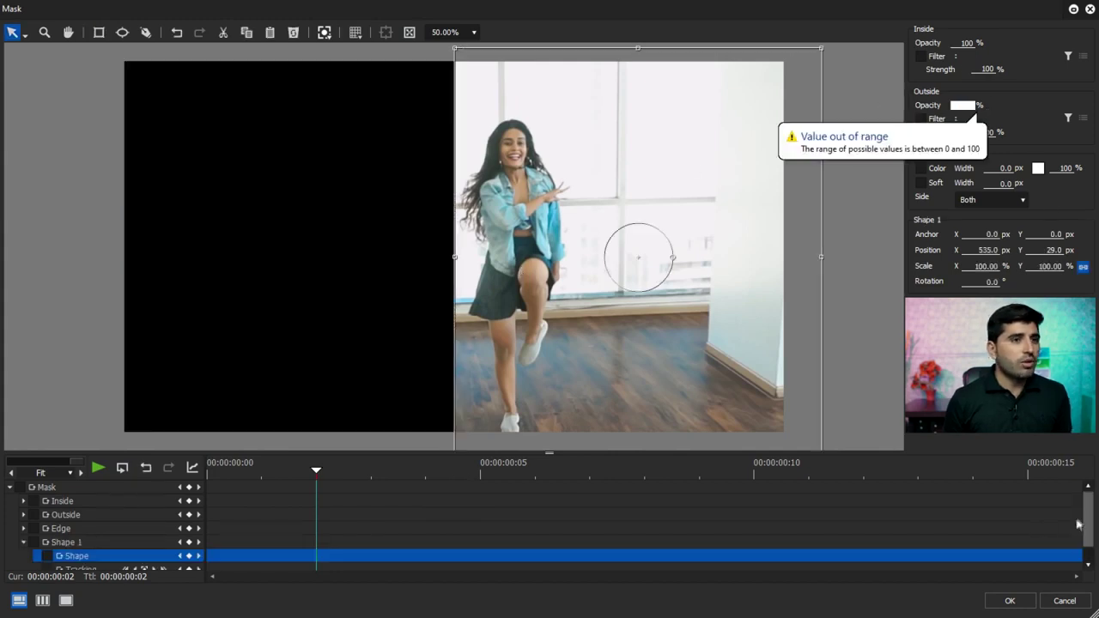
left_click(1012, 603)
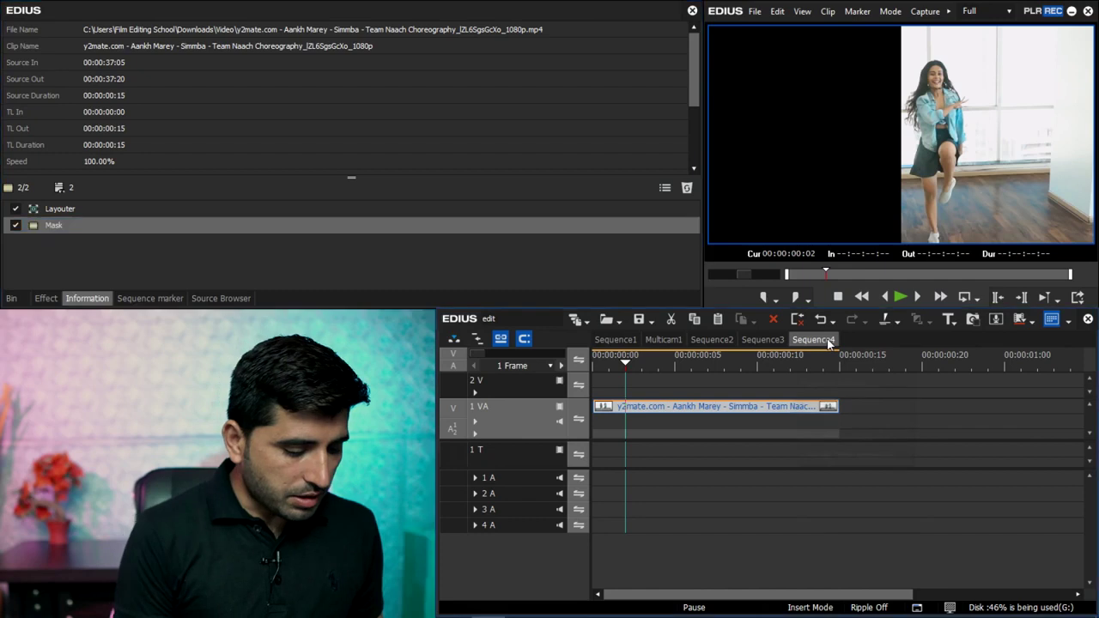
- Rename Sequence4 to 'mask' in its sequence settings
right_click(831, 343)
left_click(831, 380)
type("mask")
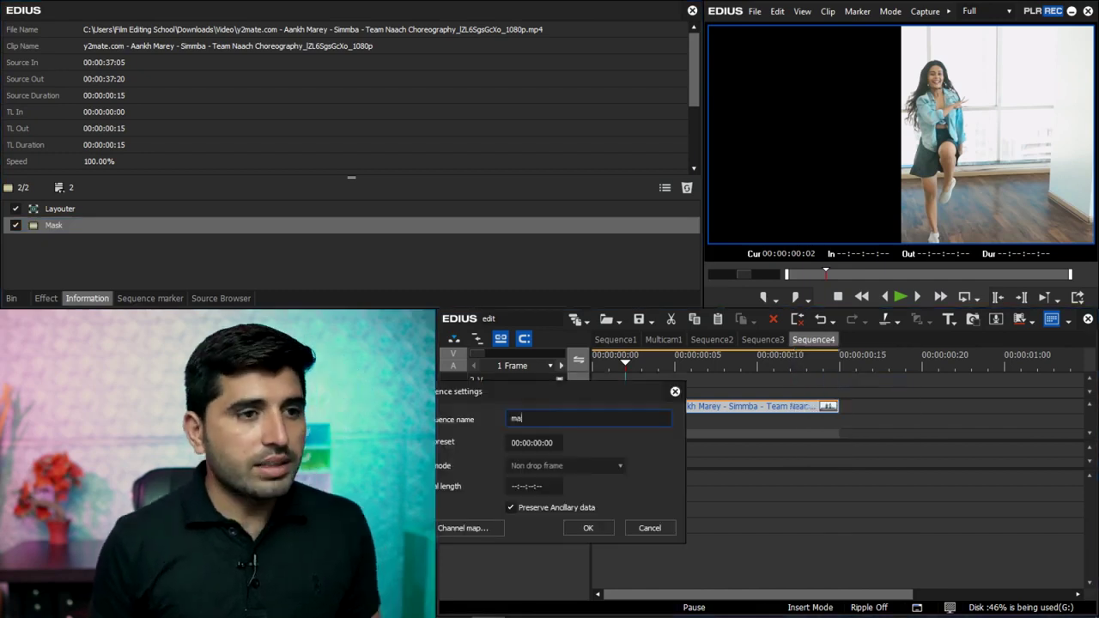
key("Return")
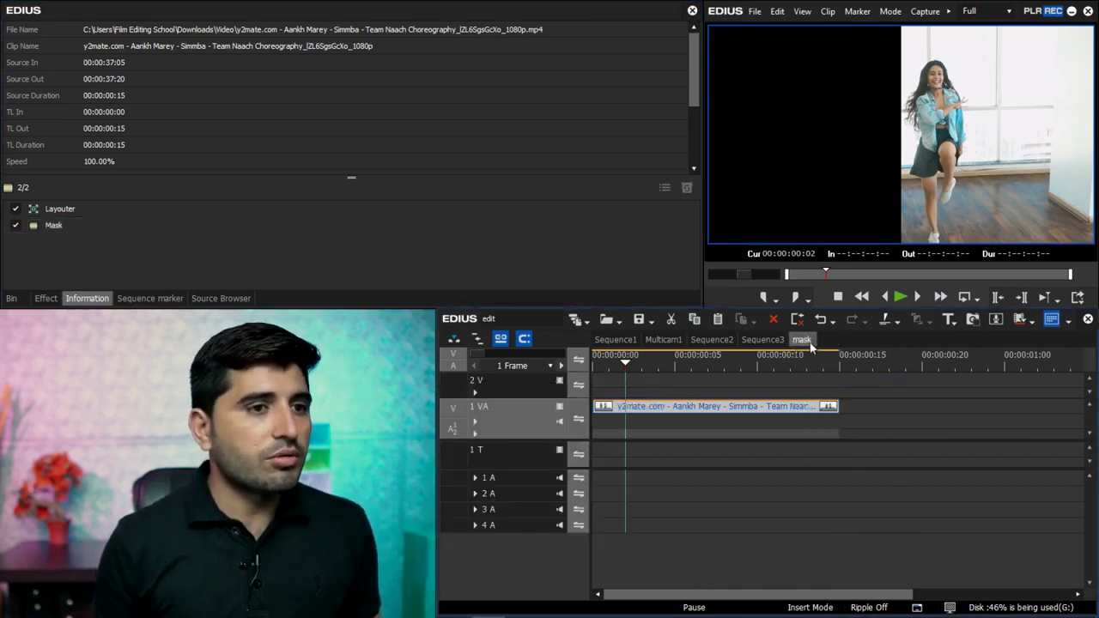
- Switch back to Sequence3 and drag the mask sequence from the bin toward the timeline
left_click(762, 340)
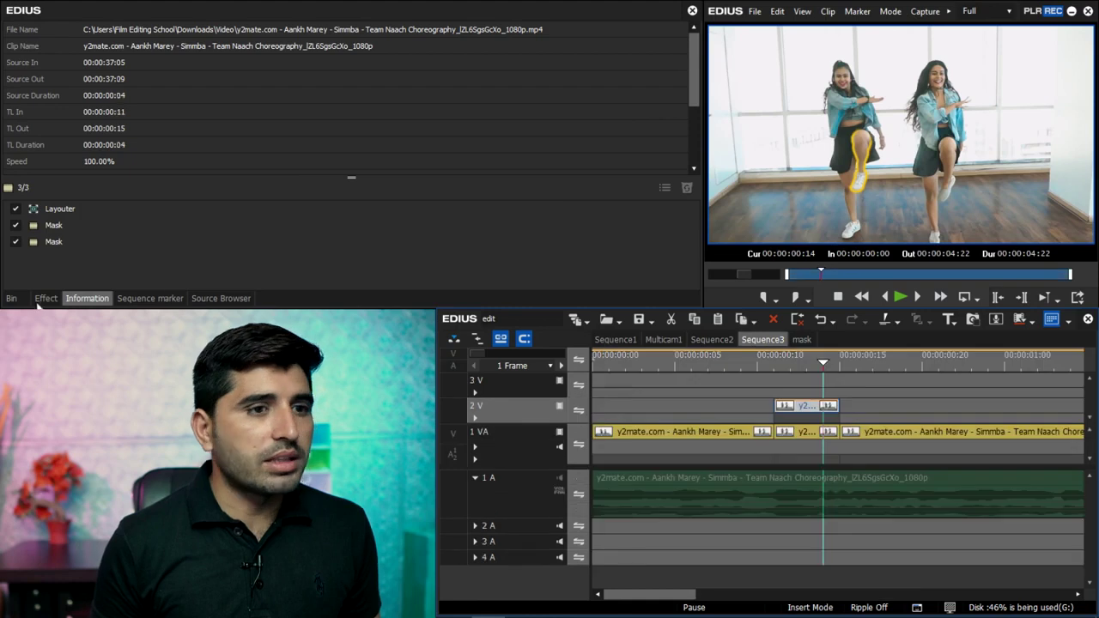
left_click(11, 298)
left_click_drag(378, 112, 820, 393)
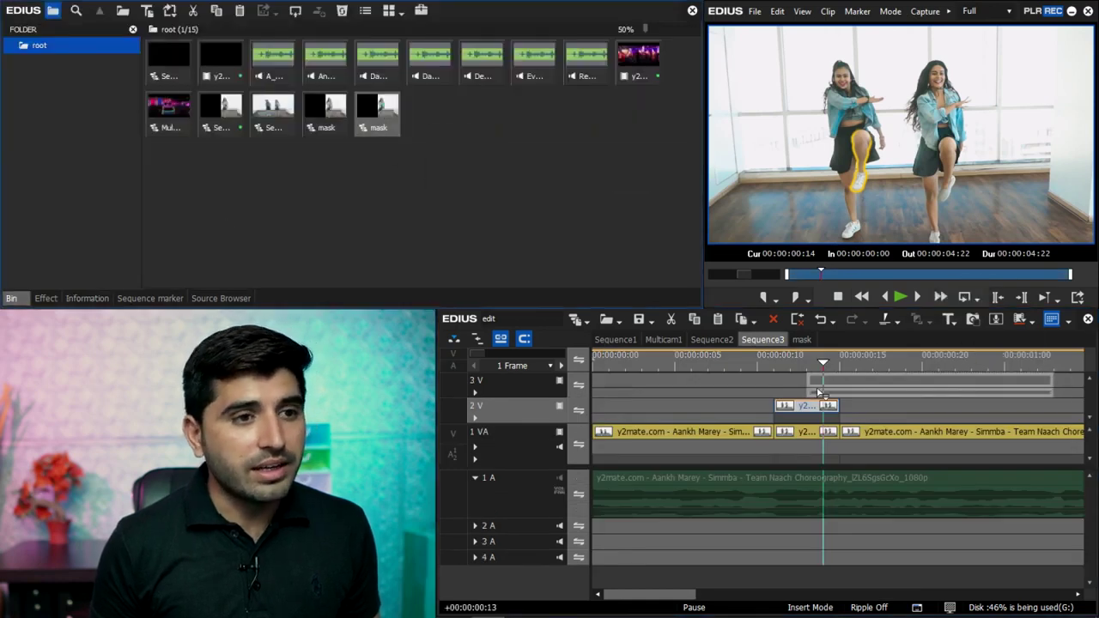
- Place the mask sequence on track 3 V and toggle its Mask filter off and on to compare
left_click_drag(790, 393, 788, 382)
left_click(776, 368)
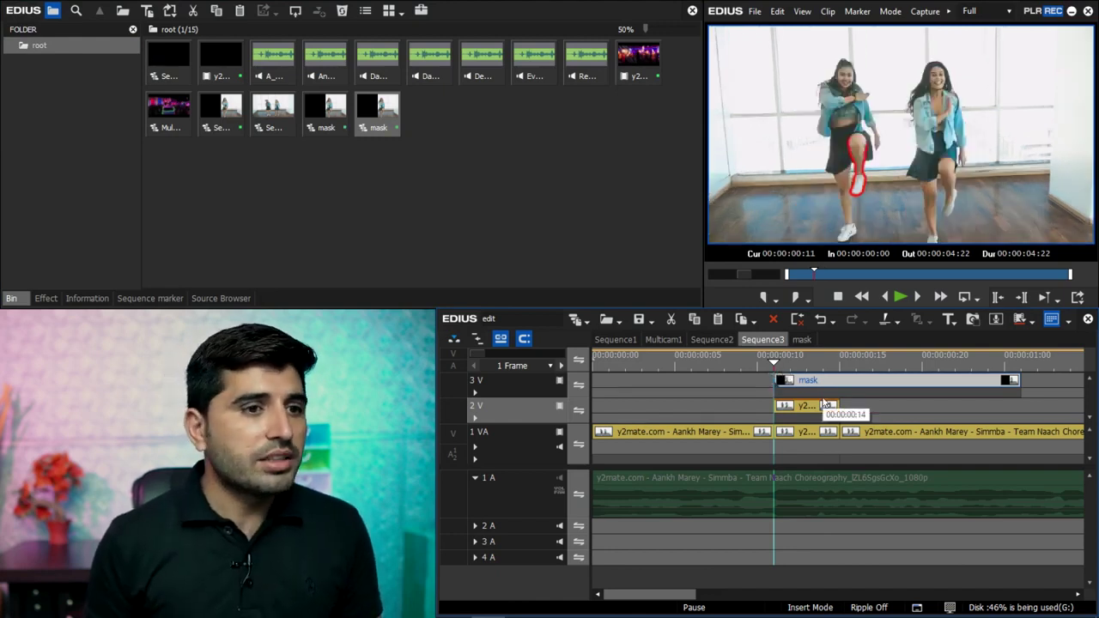
double_click(810, 388)
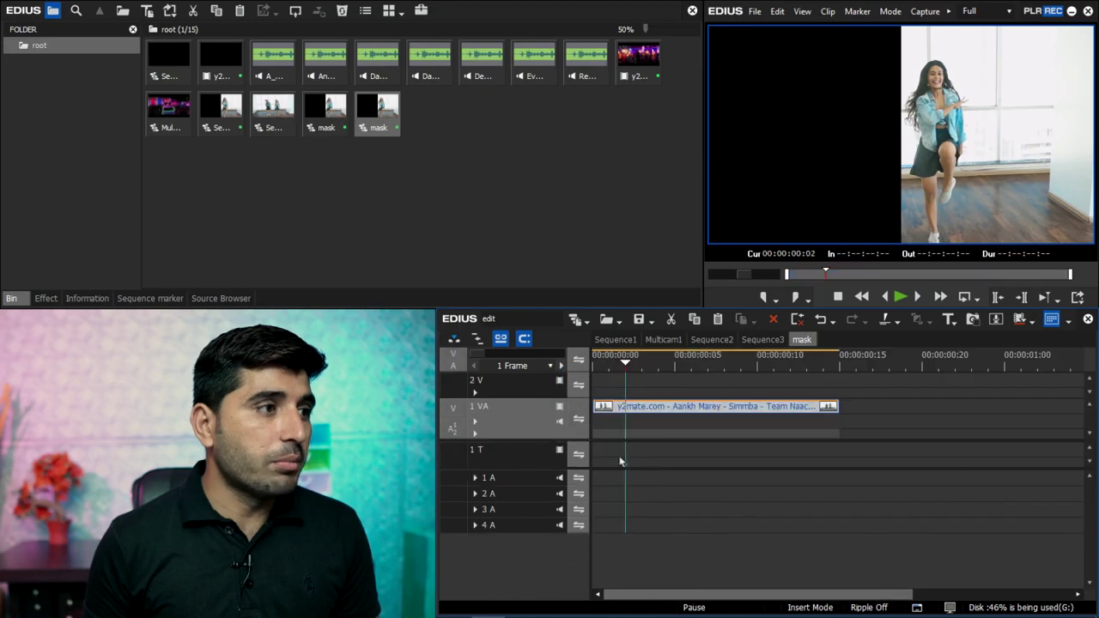
left_click(87, 298)
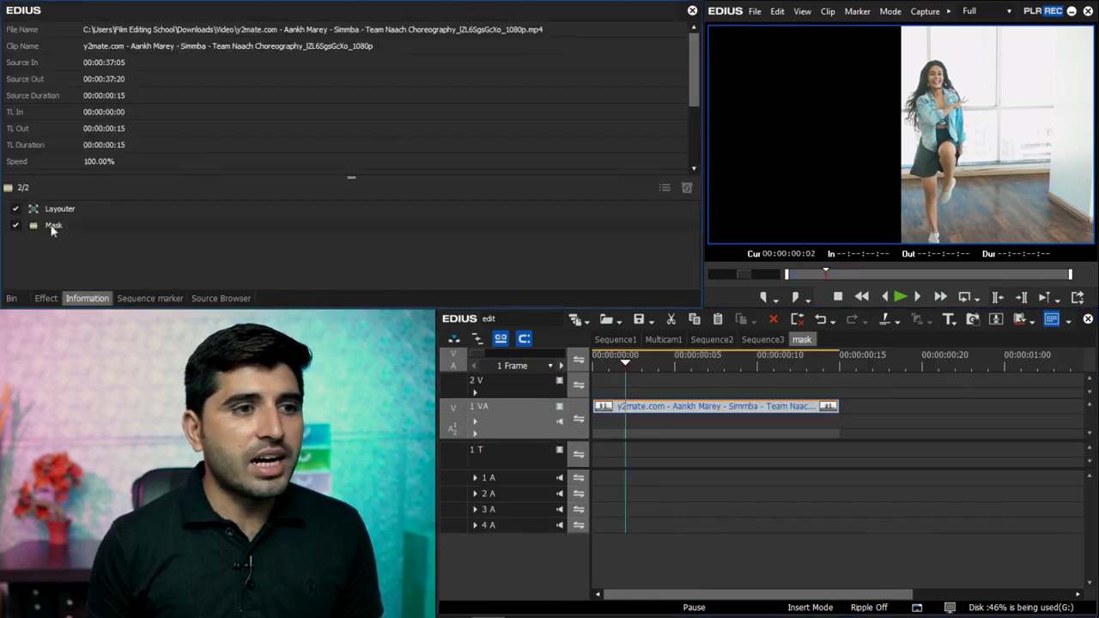
left_click(51, 225)
left_click(15, 225)
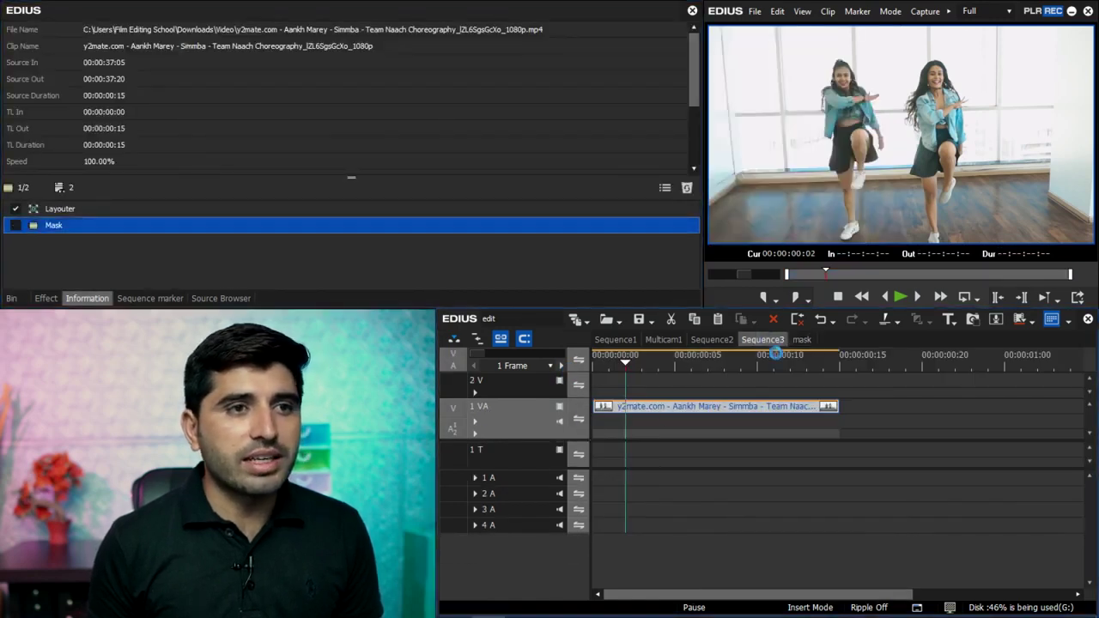
left_click(761, 340)
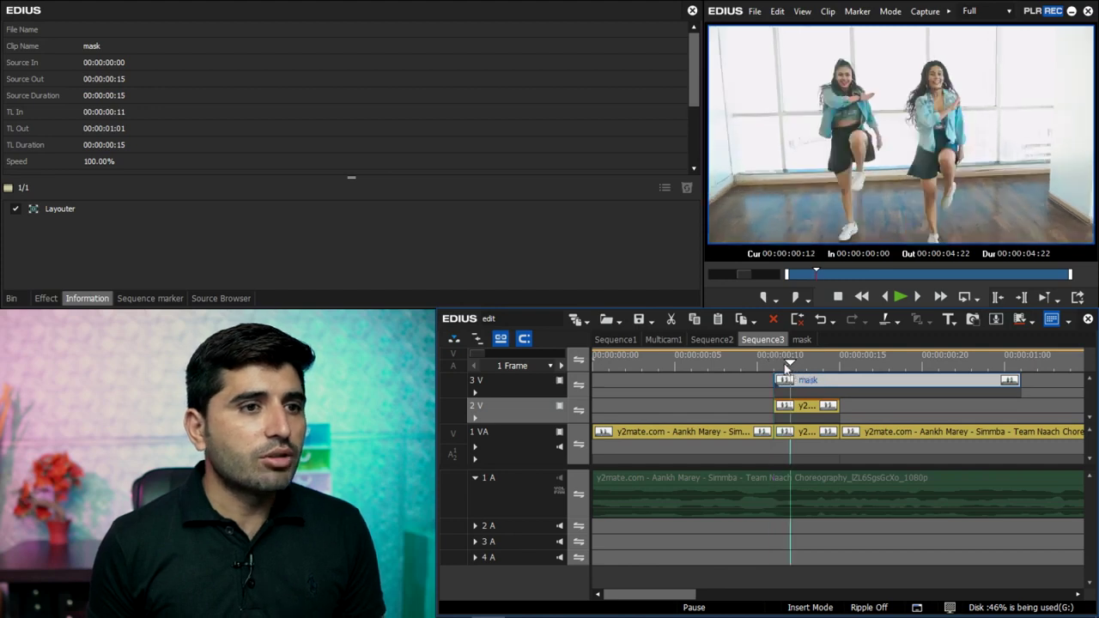
left_click(804, 340)
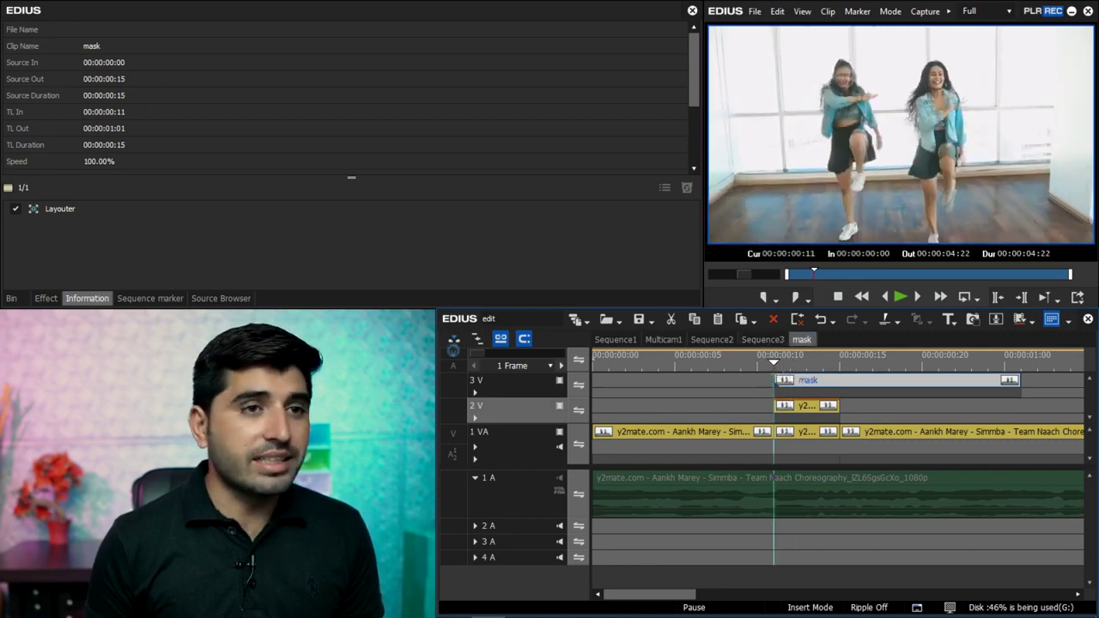
left_click(16, 226)
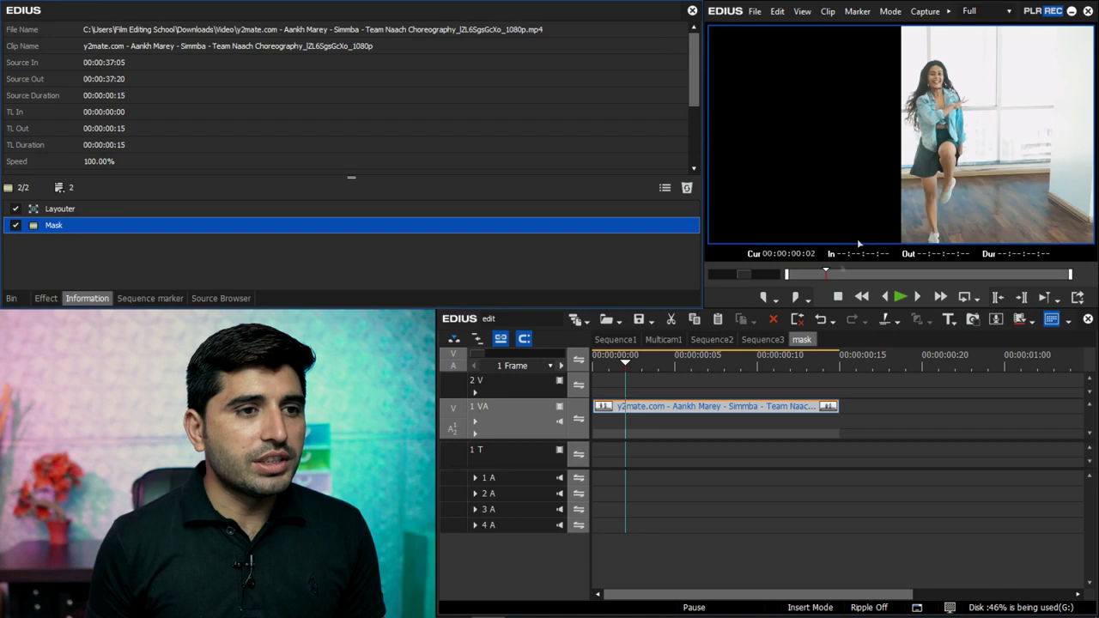
left_click(762, 340)
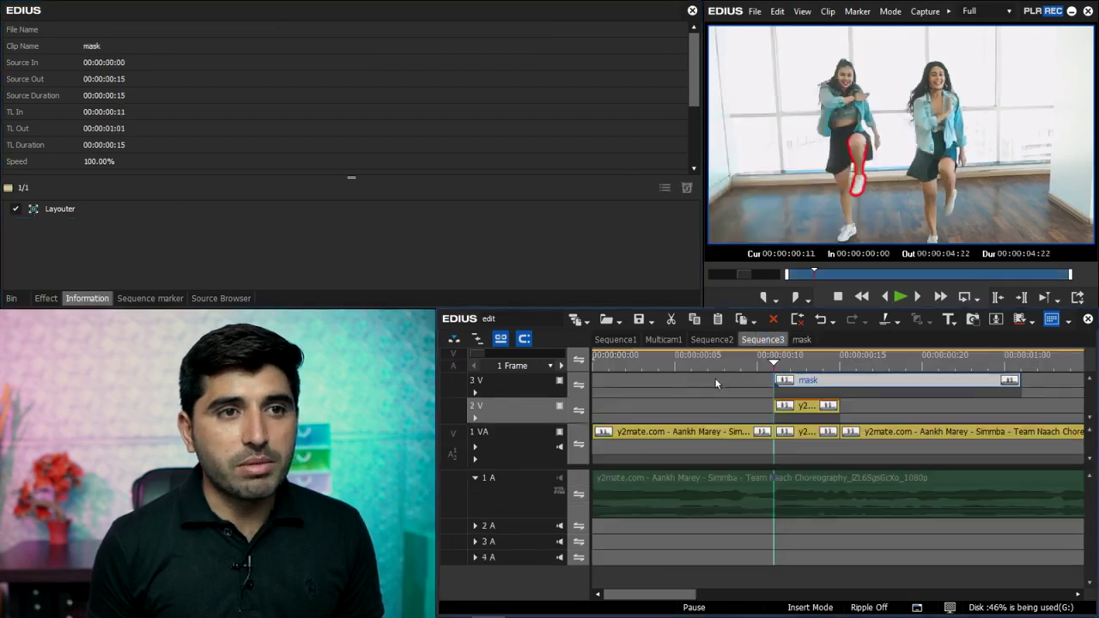
- Split the mask clip at frame 13 and delete the piece before the split
key("Right")
key("Right")
key("c")
left_click(788, 380)
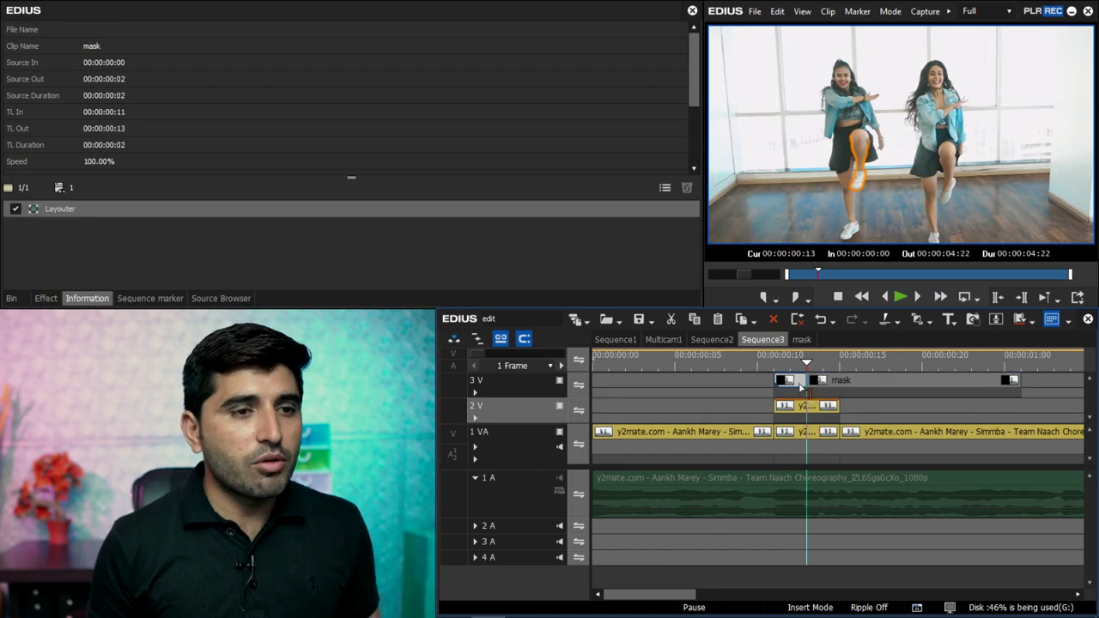
key("Delete")
key("Right")
left_click(828, 384)
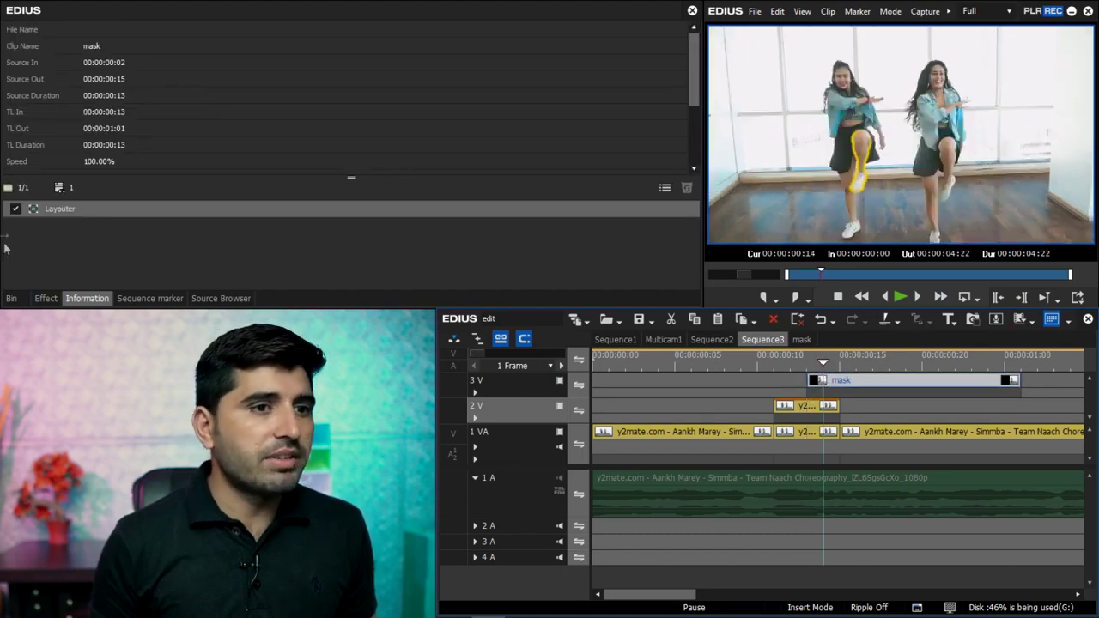
- Apply another Mask filter to the mask clip and open its settings
key("h")
left_click_drag(920, 399, 846, 380)
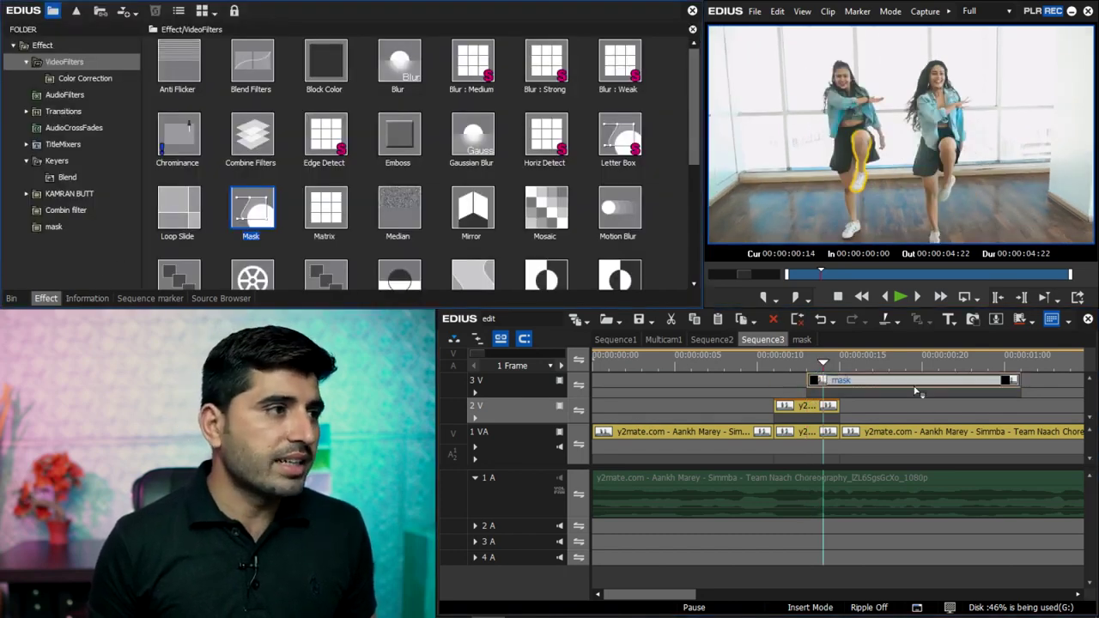
left_click(87, 298)
left_click(65, 225)
double_click(294, 225)
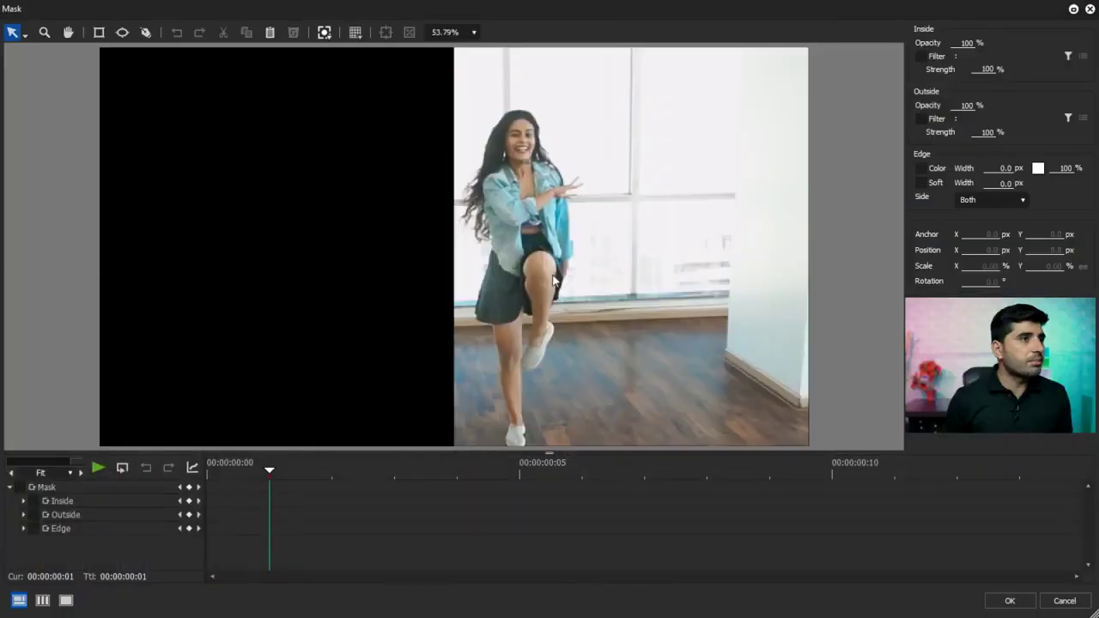
- Zoom the preview to 125%, pan to the legs, and trace a closed Pen path around the raised leg
left_click(473, 33)
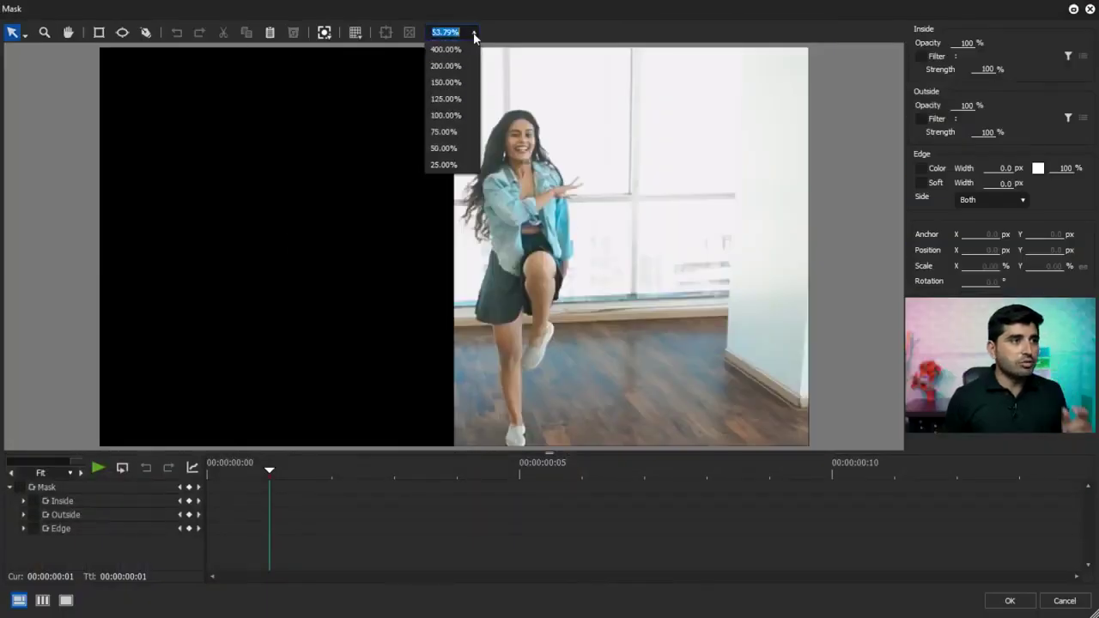
left_click(459, 99)
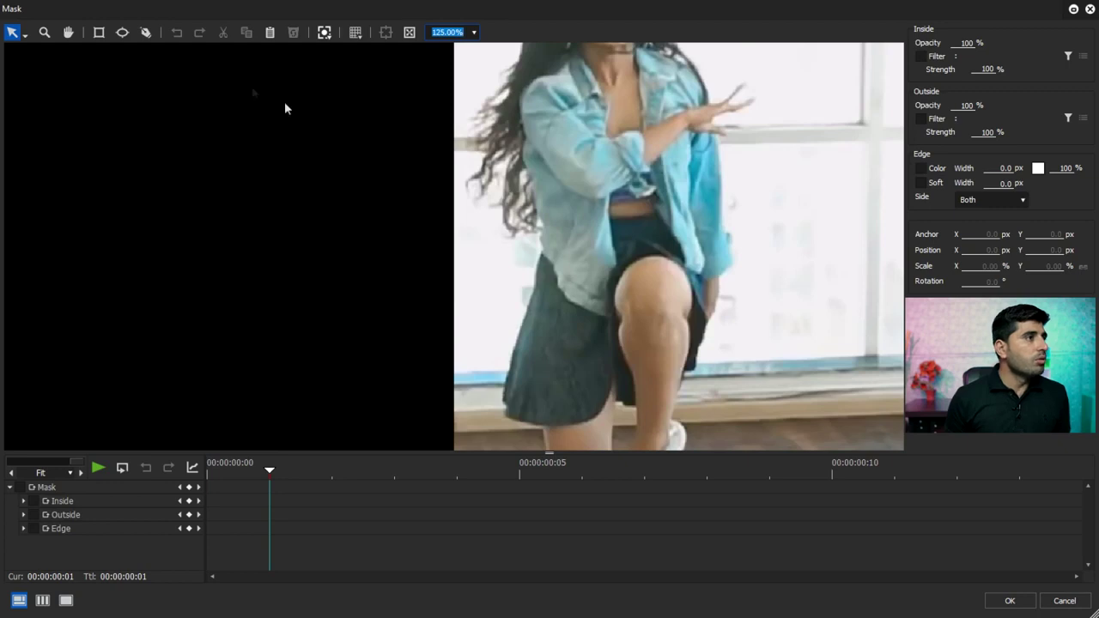
left_click(68, 33)
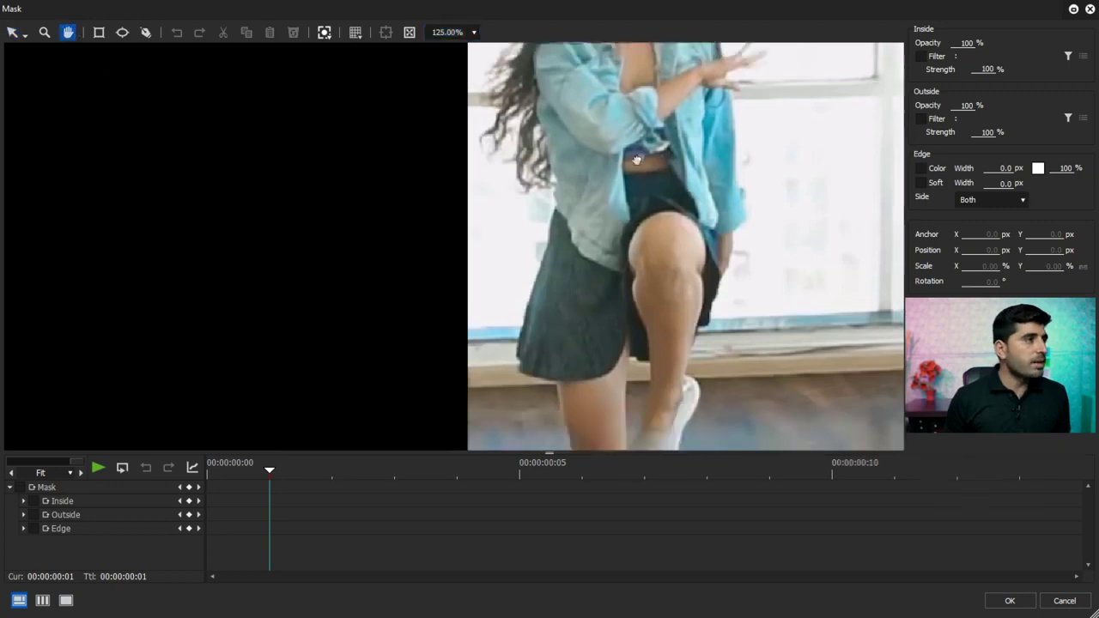
left_click_drag(665, 303, 597, 140)
left_click(146, 32)
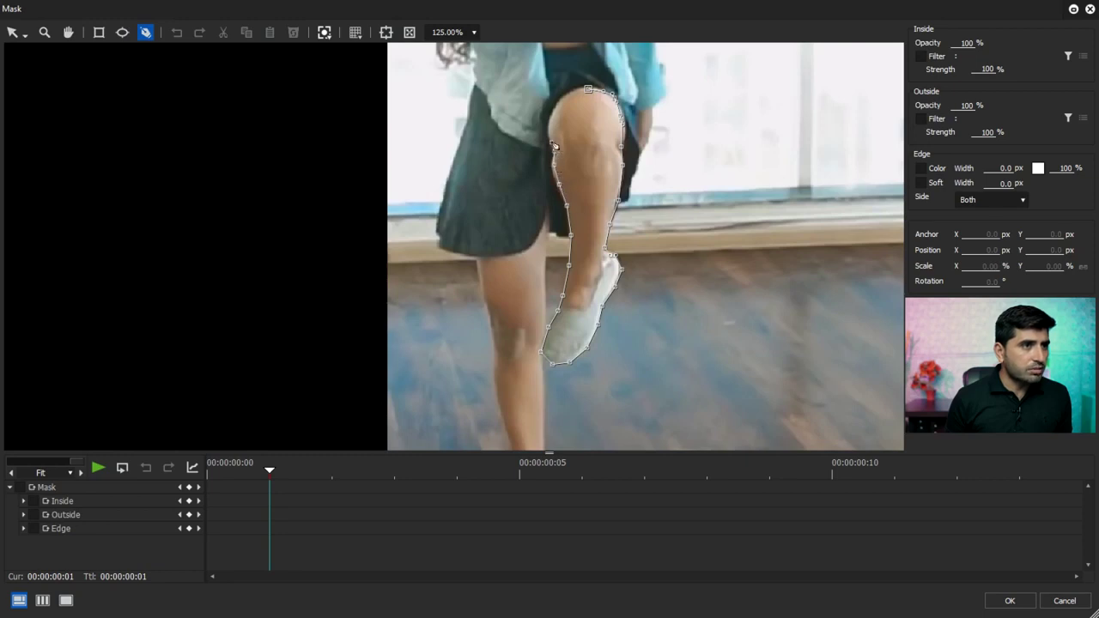
left_click(588, 89)
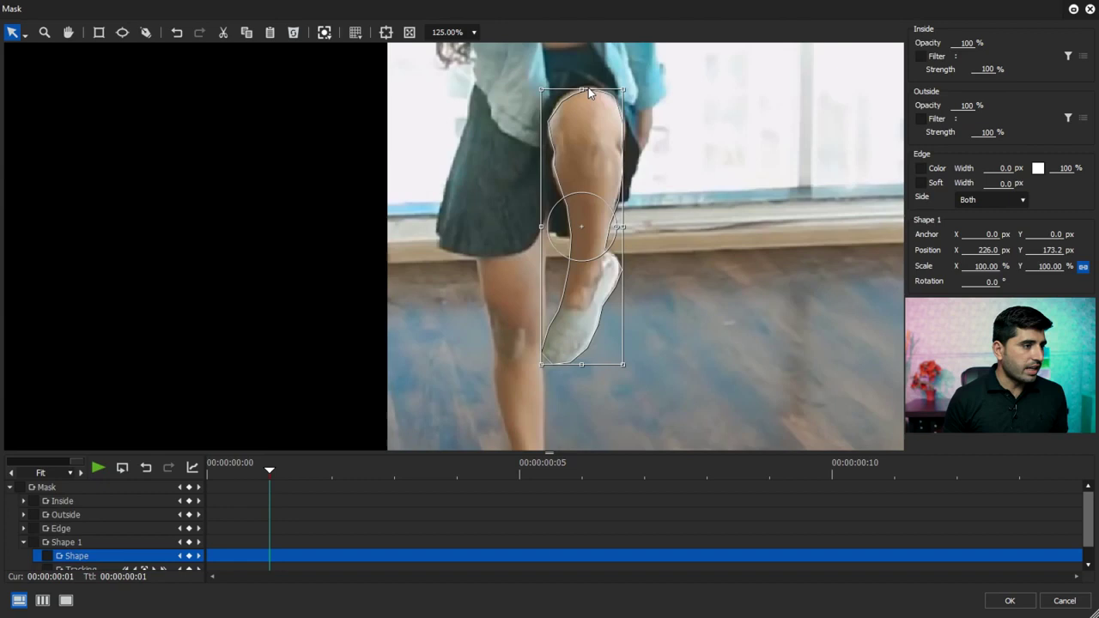
- Fit the leg shape to the leg at frames 0 and 1 and keyframe all mask settings
left_click(228, 469)
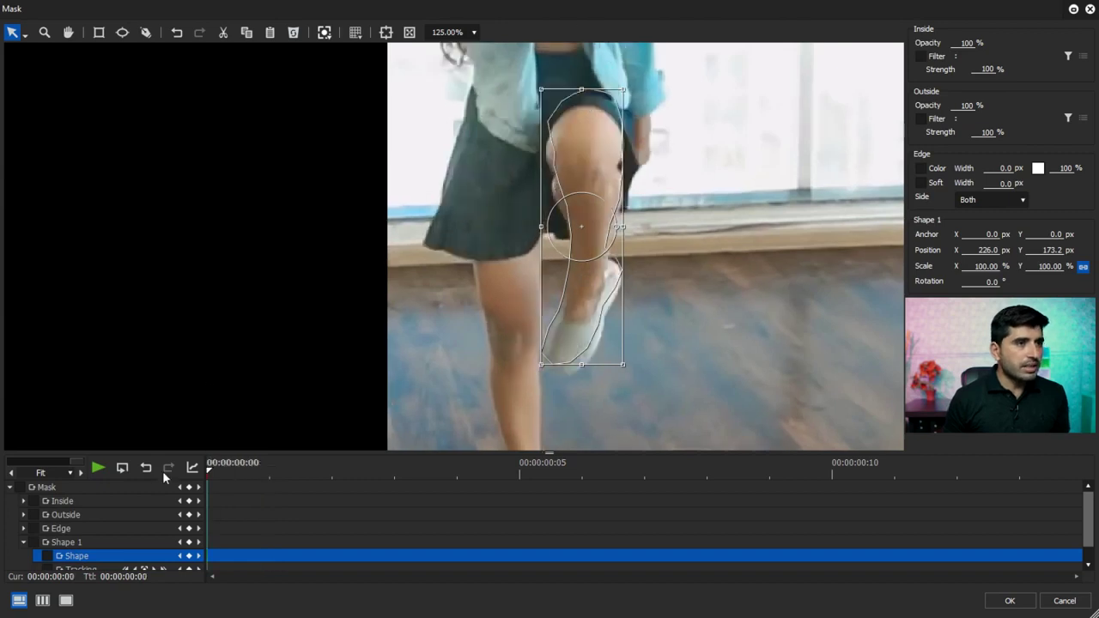
left_click_drag(605, 251, 601, 262)
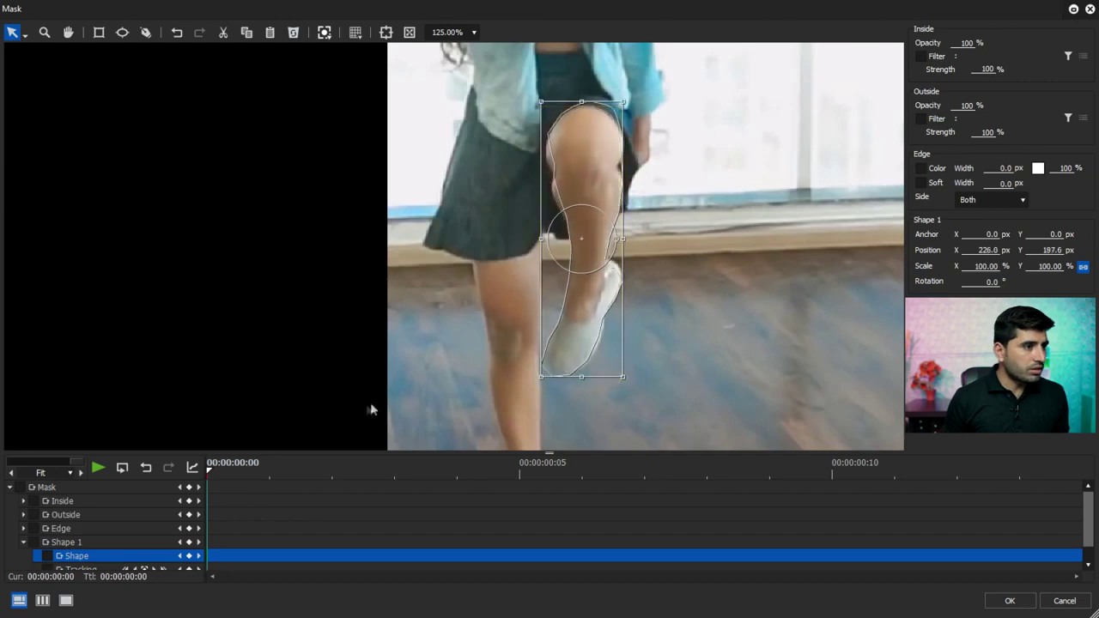
left_click(266, 485)
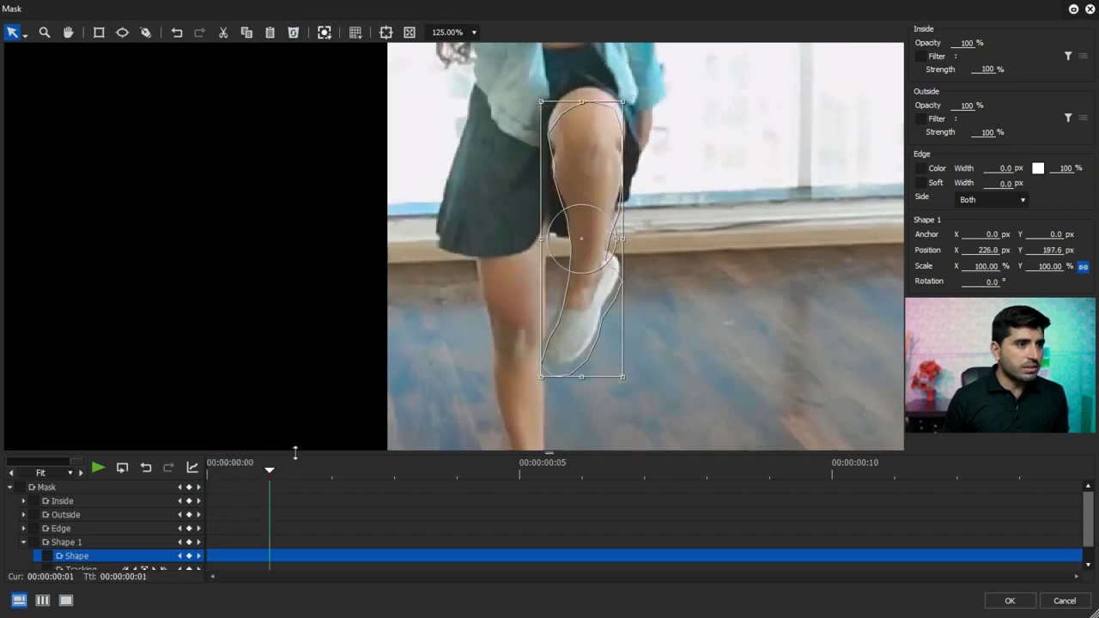
left_click_drag(585, 237, 591, 223)
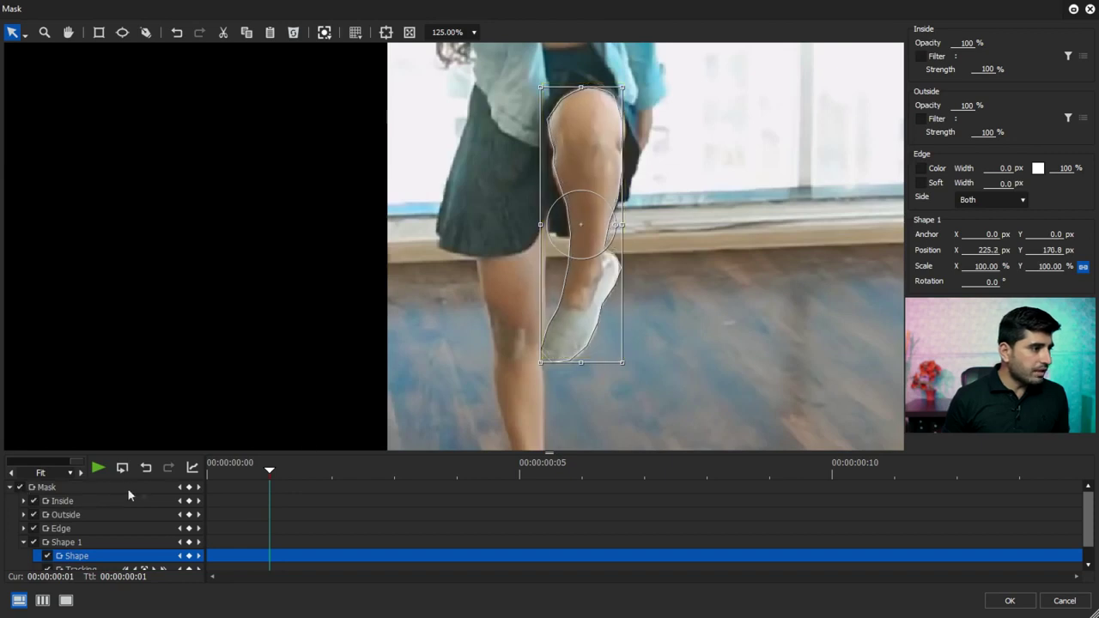
left_click(189, 488)
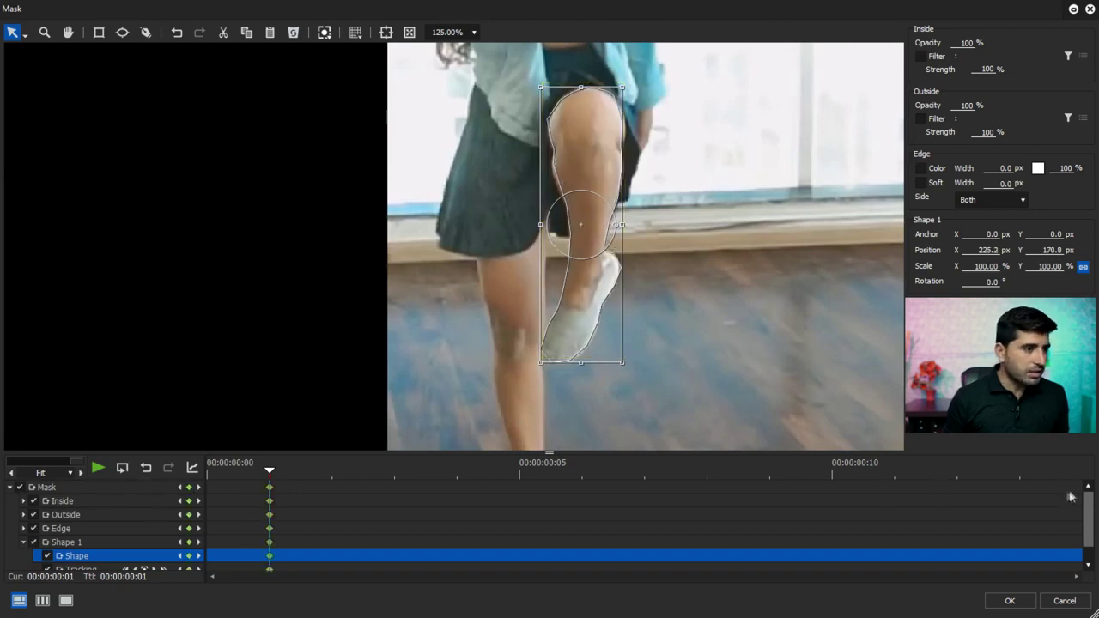
scroll(1086, 518, "down", 1)
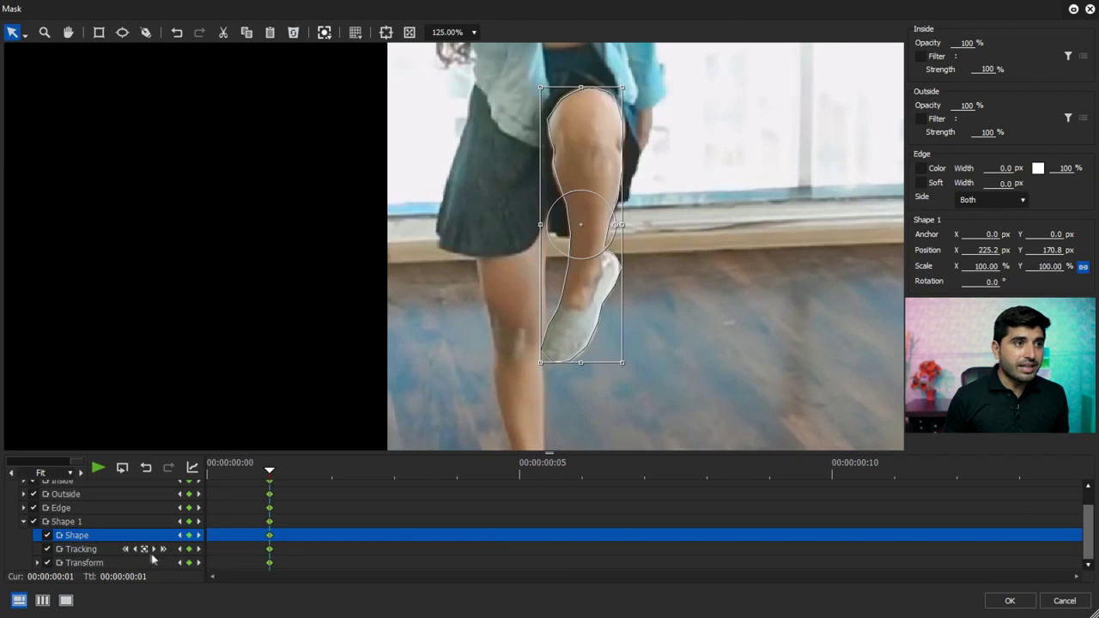
left_click(135, 548)
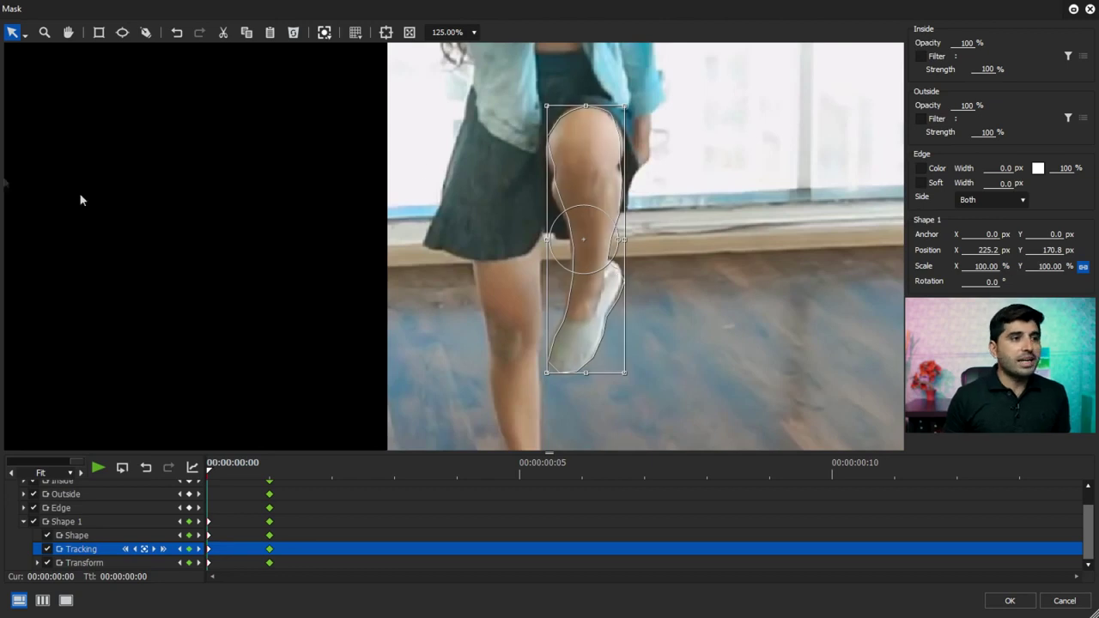
- Switch to Edit Shape and adjust outline points to hug the raised leg, then go to frame 2
left_click(26, 35)
left_click(64, 66)
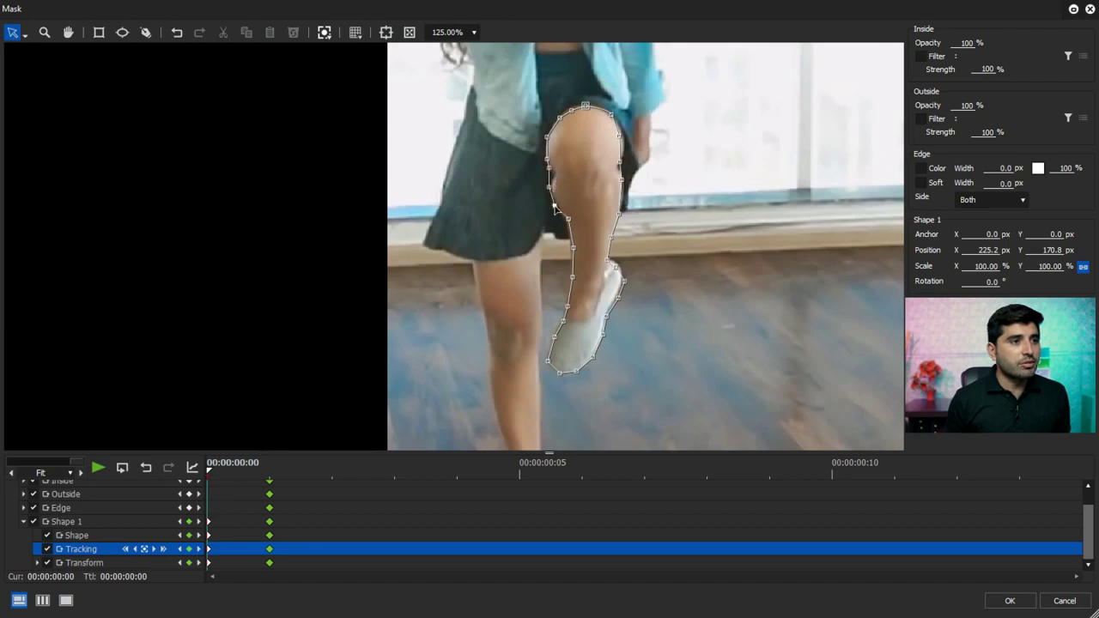
left_click(572, 249)
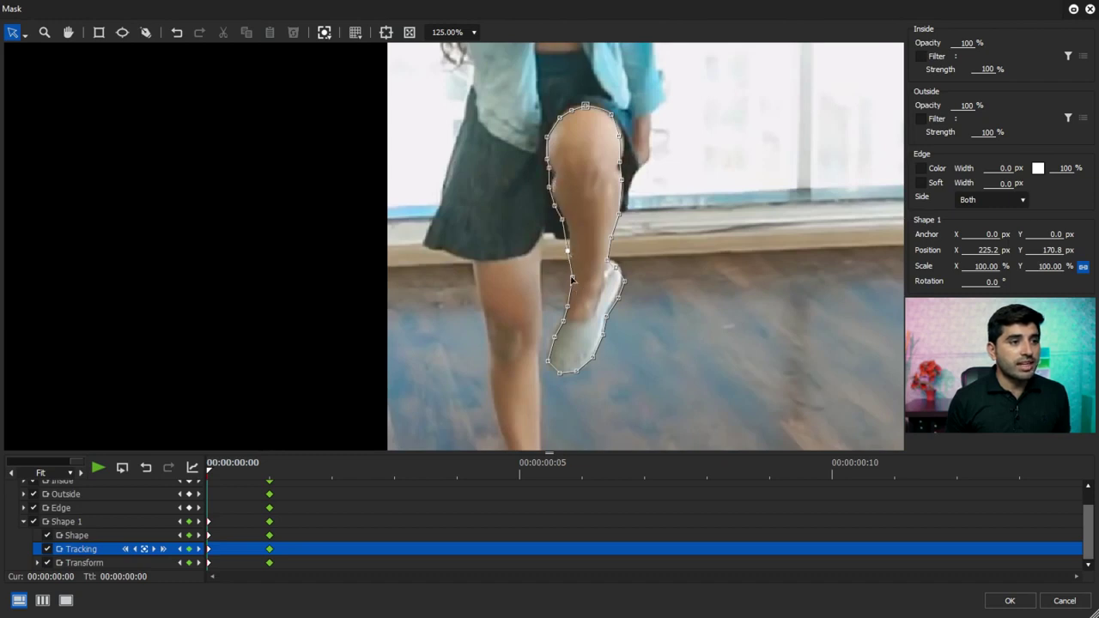
left_click(564, 305)
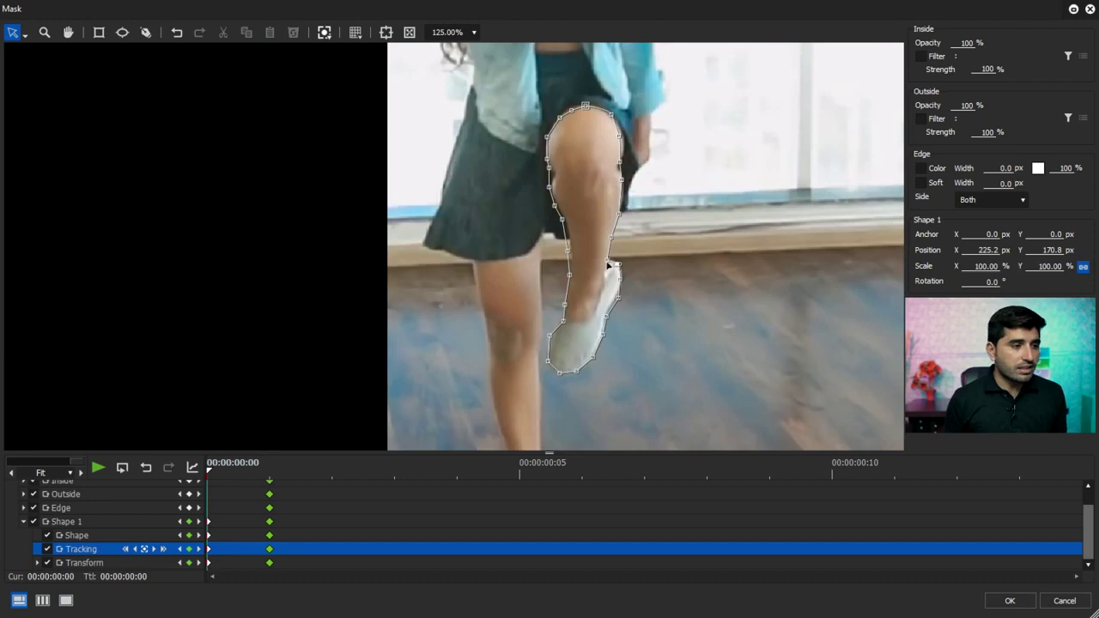
left_click(332, 472)
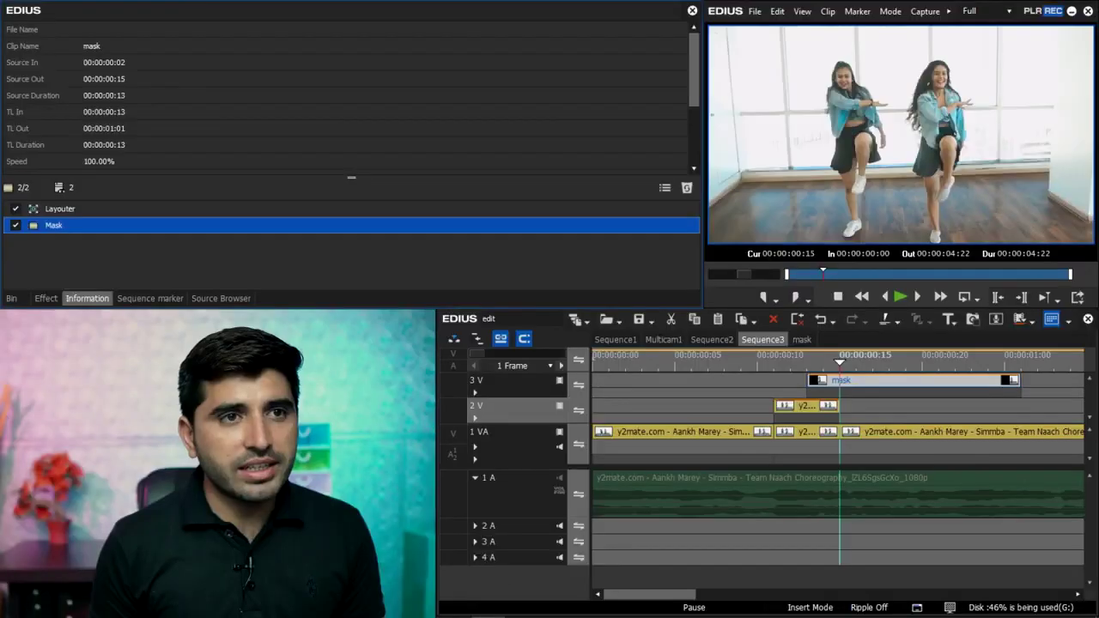
- Split the 3V mask clip at 00:00:00:17, delete the right piece, and reopen its Mask dialog
left_click(867, 393)
key("Right")
key("Right")
key("c")
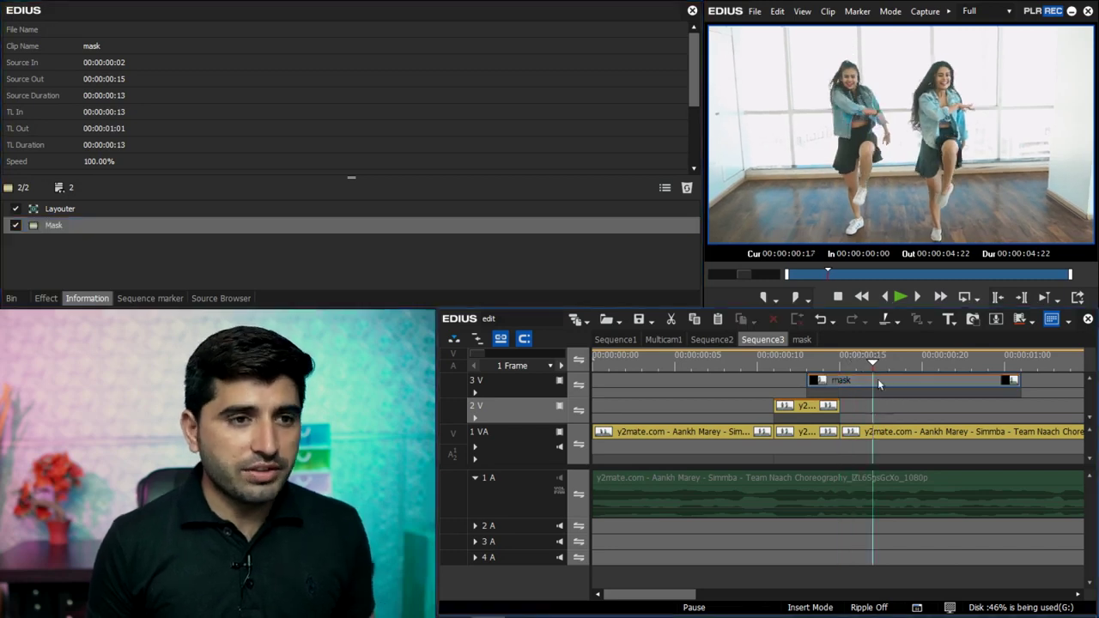
left_click(945, 381)
key("Delete")
left_click(840, 381)
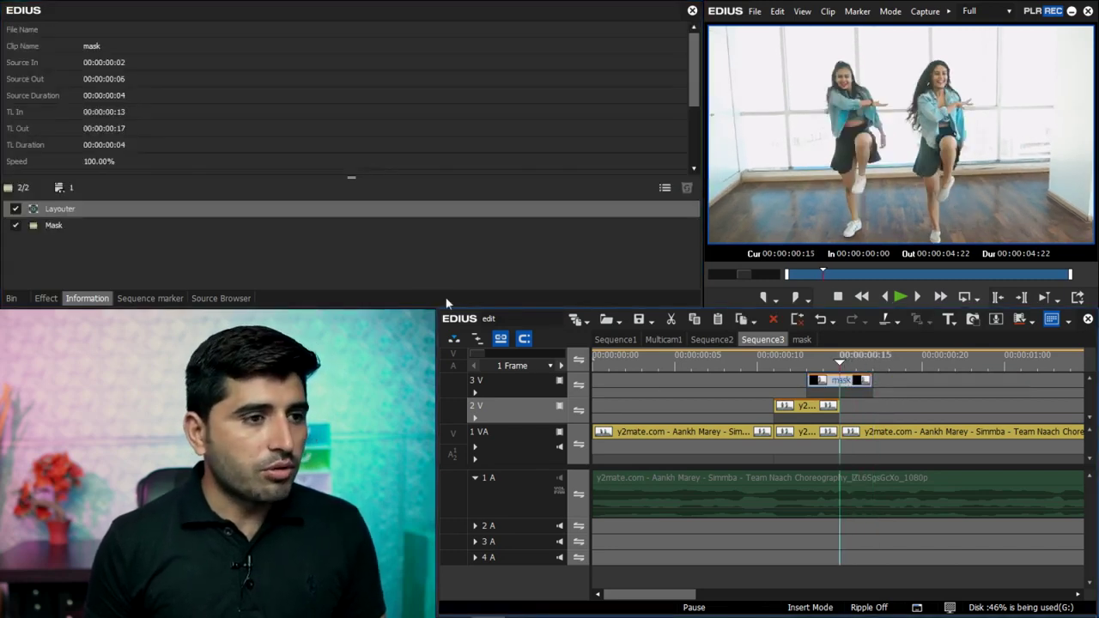
double_click(61, 223)
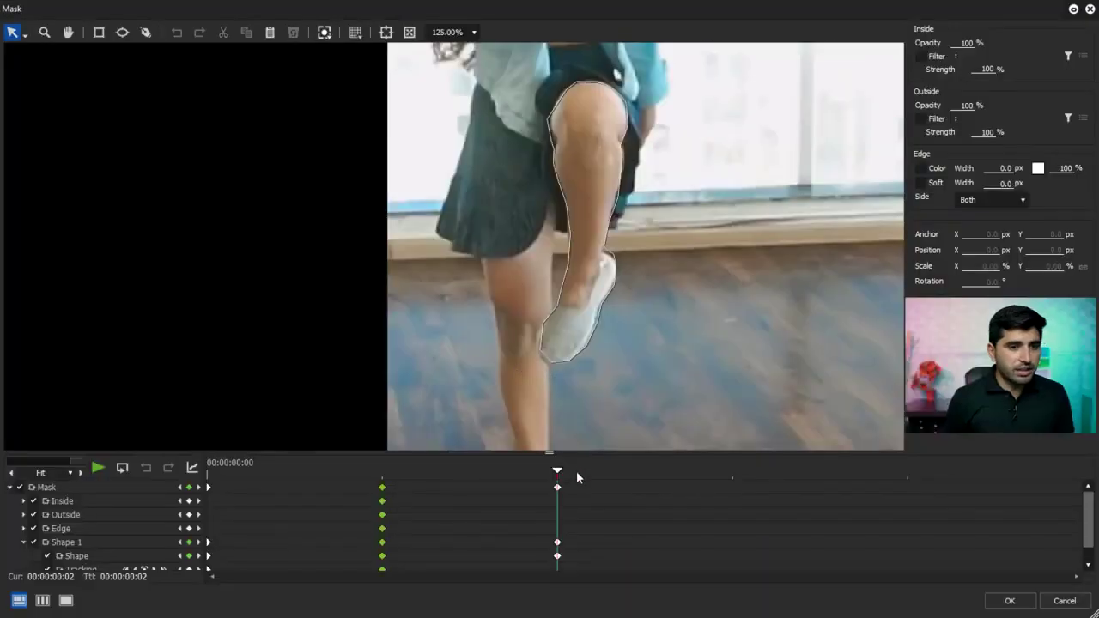
- Track the leg mask forward one frame and keyframe every mask property at frame 4
left_click_drag(1082, 519, 1083, 532)
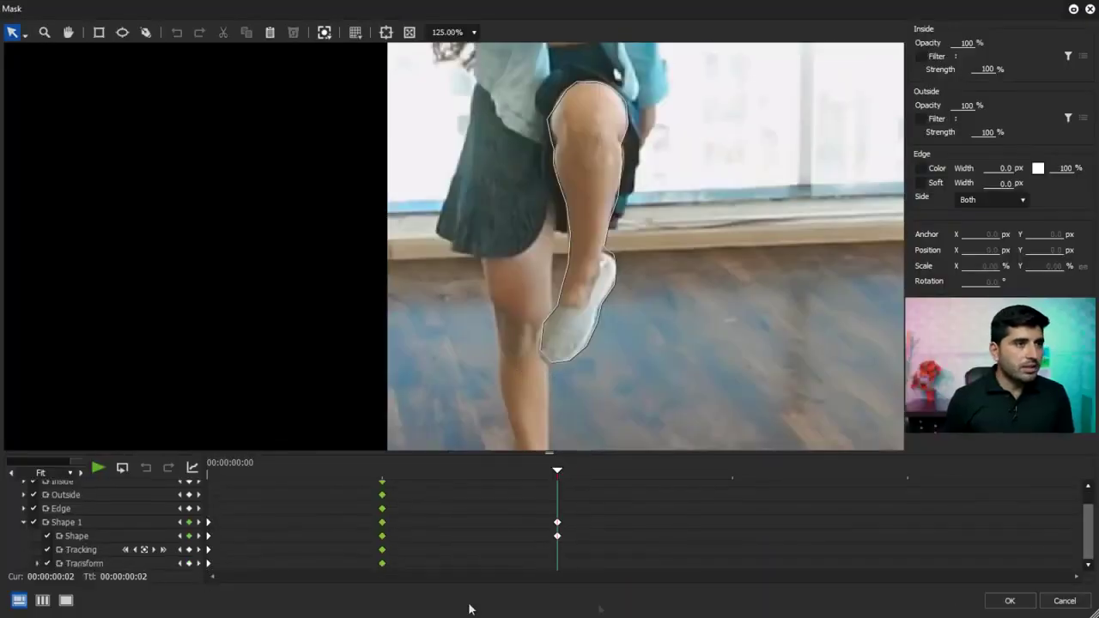
left_click(151, 550)
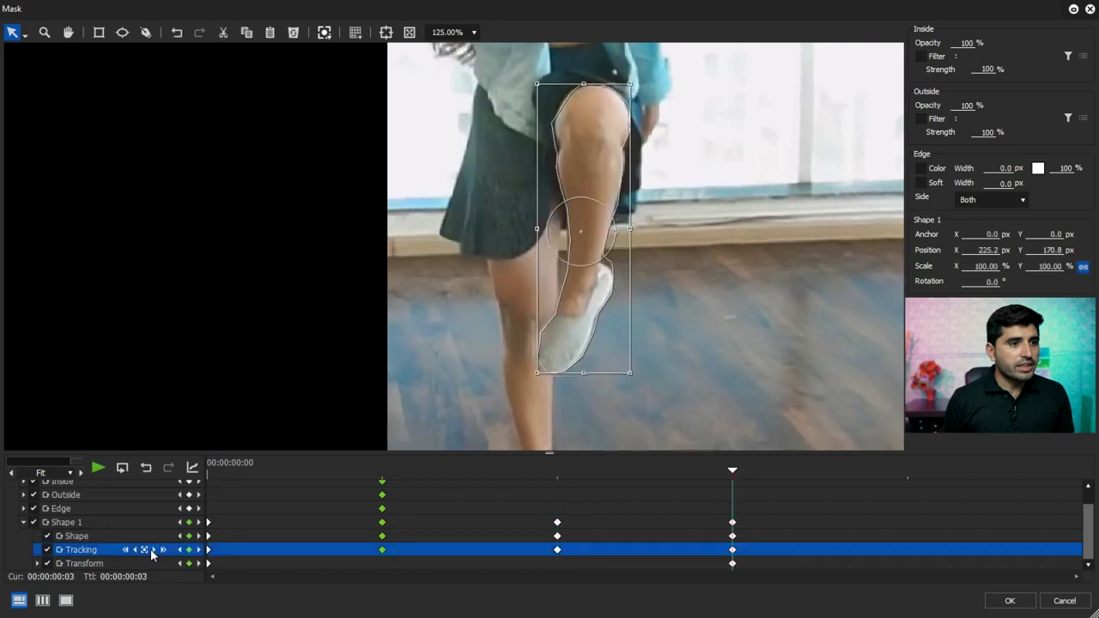
left_click(921, 469)
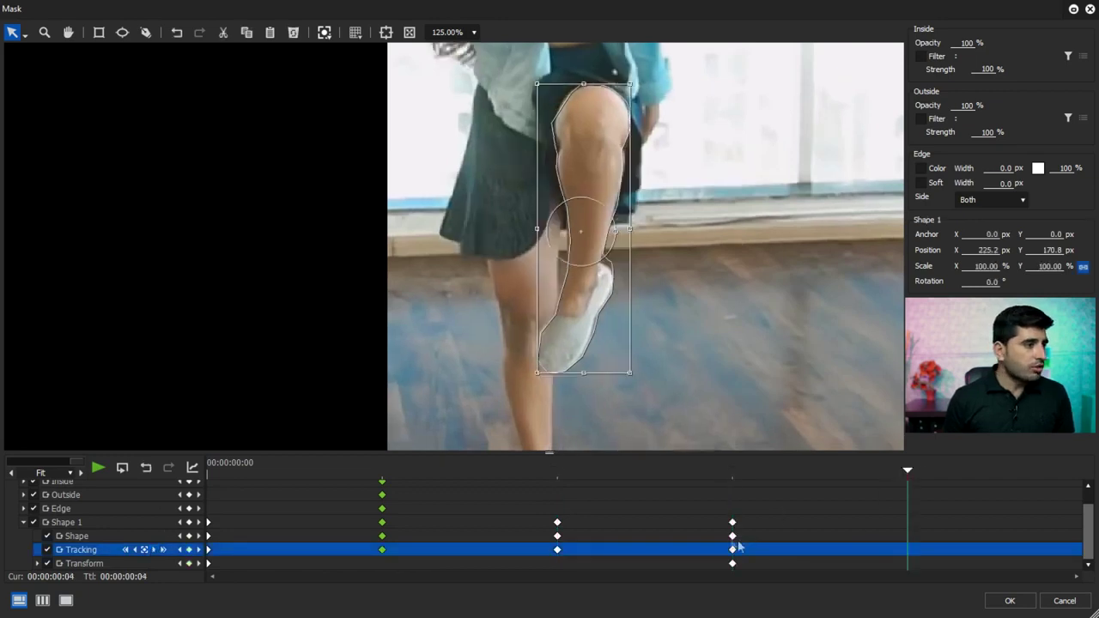
scroll(501, 528, "up", 2)
left_click(189, 487)
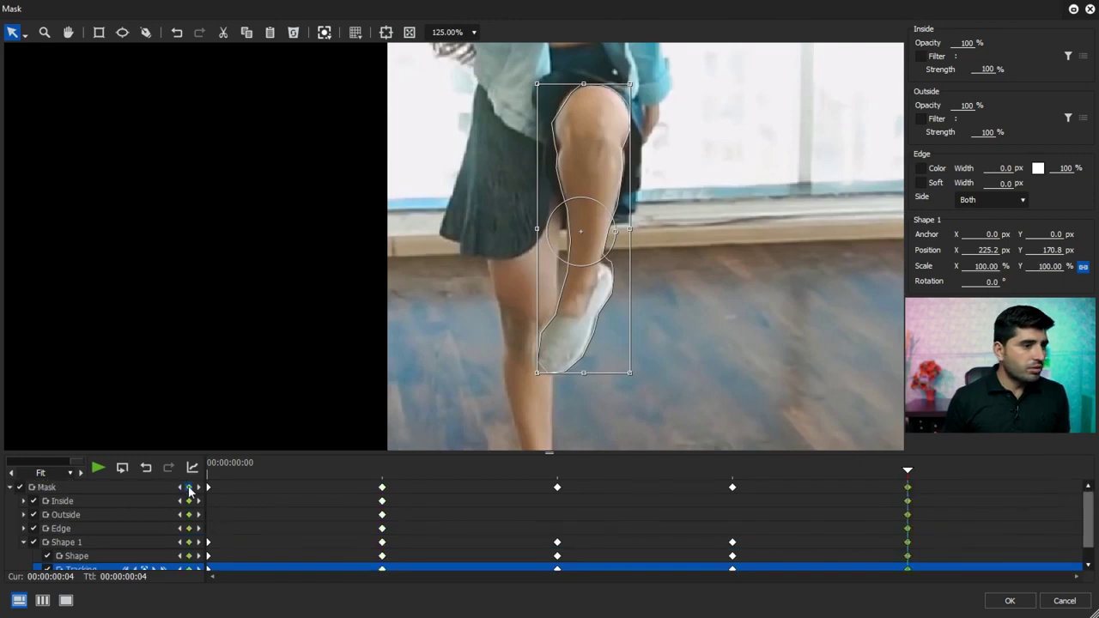
left_click(10, 487)
key("Left")
key("Left")
key("Left")
key("Left")
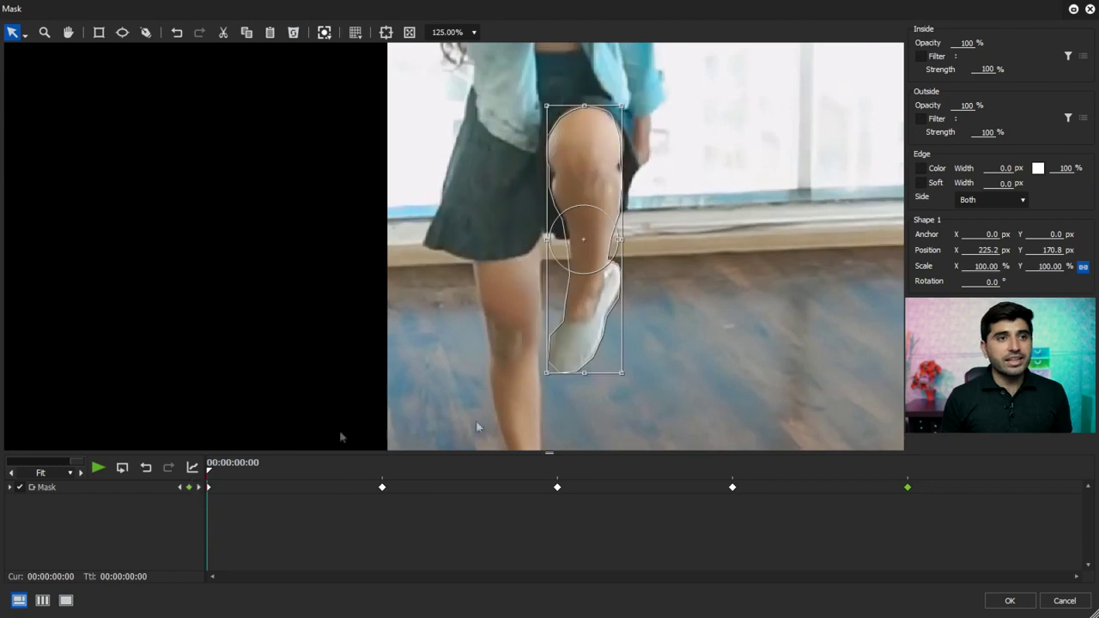
- Set Outside Opacity to 0, edge colour width to 1 px and soft edge to 20 px
double_click(969, 104)
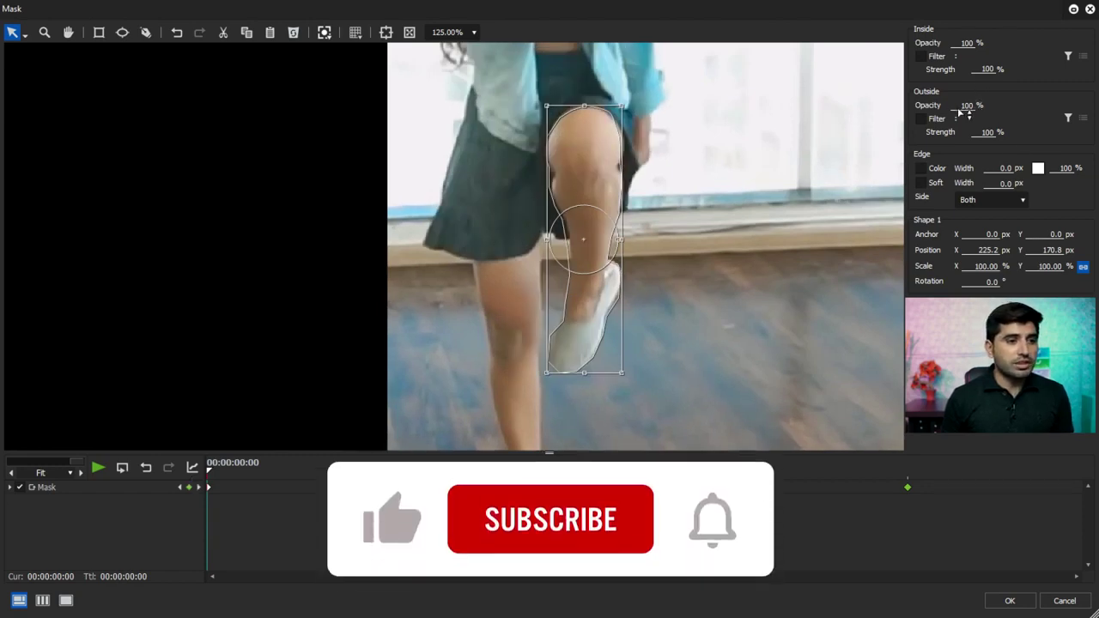
type("0")
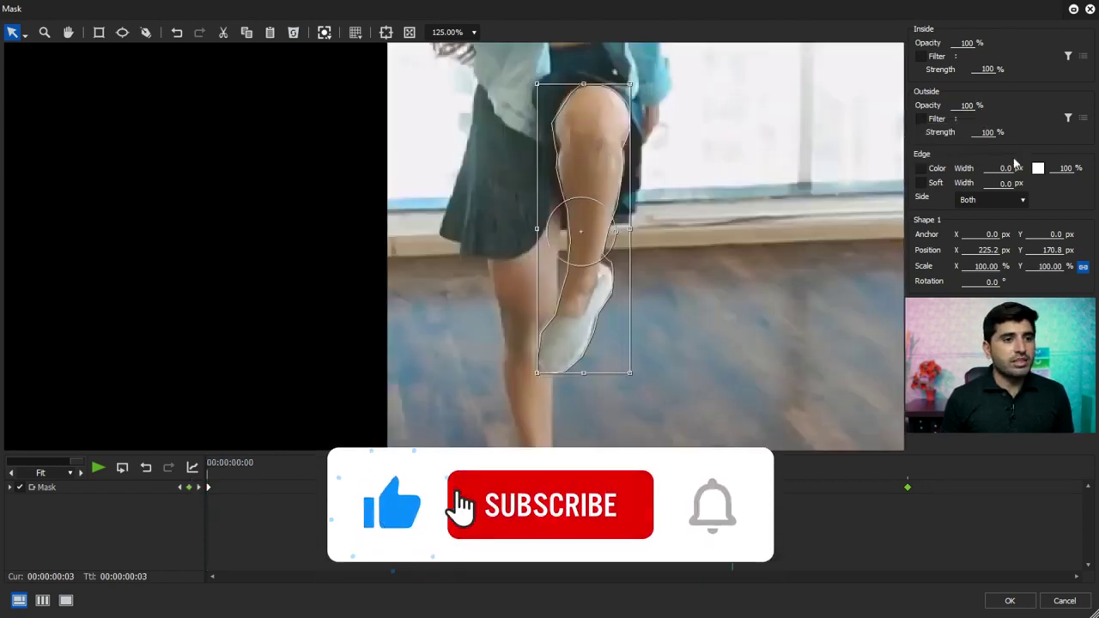
key("Right")
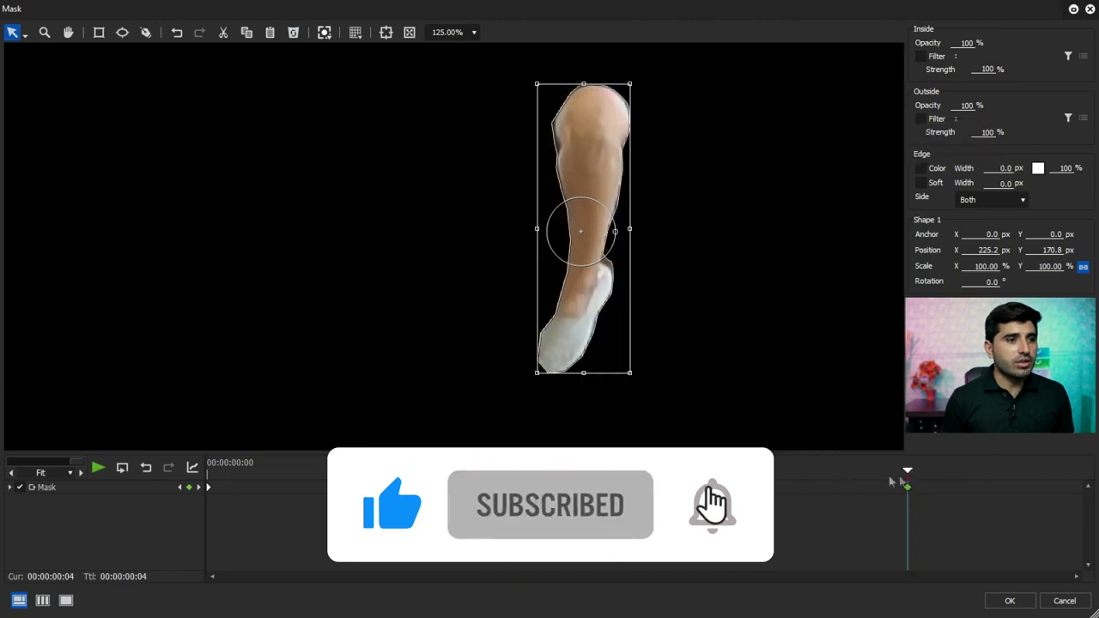
double_click(969, 104)
type("0")
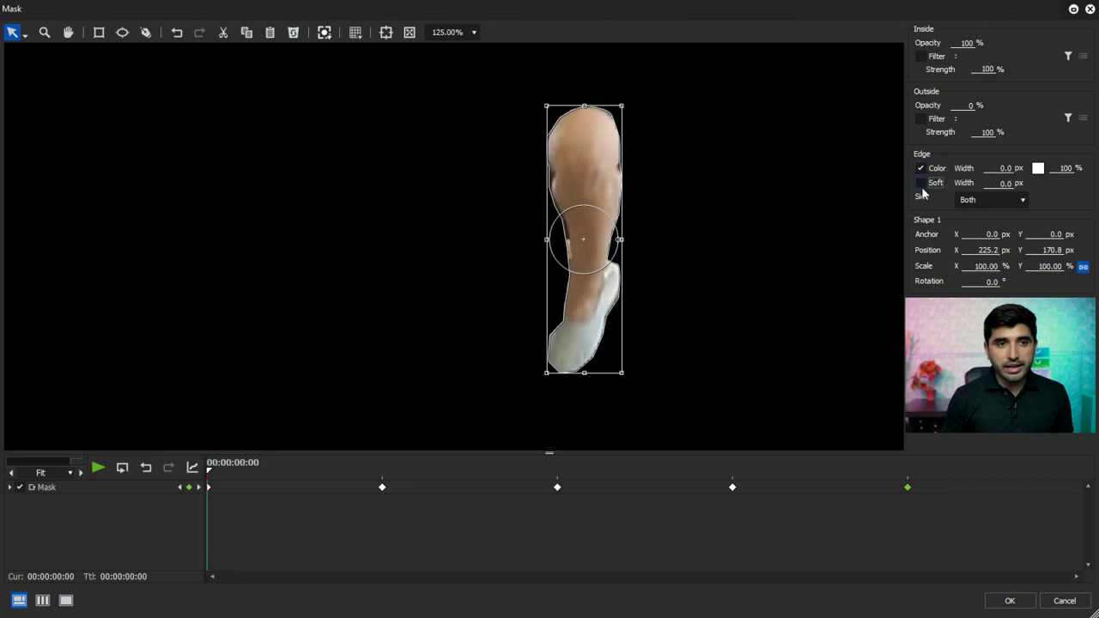
double_click(1005, 171)
type("1")
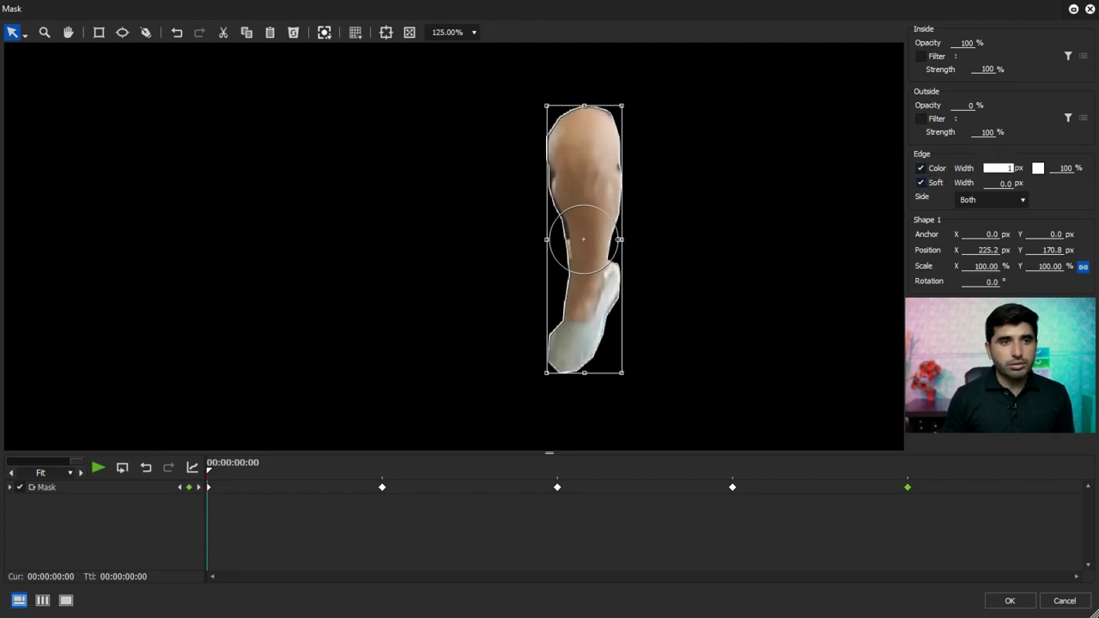
double_click(1003, 189)
type("20")
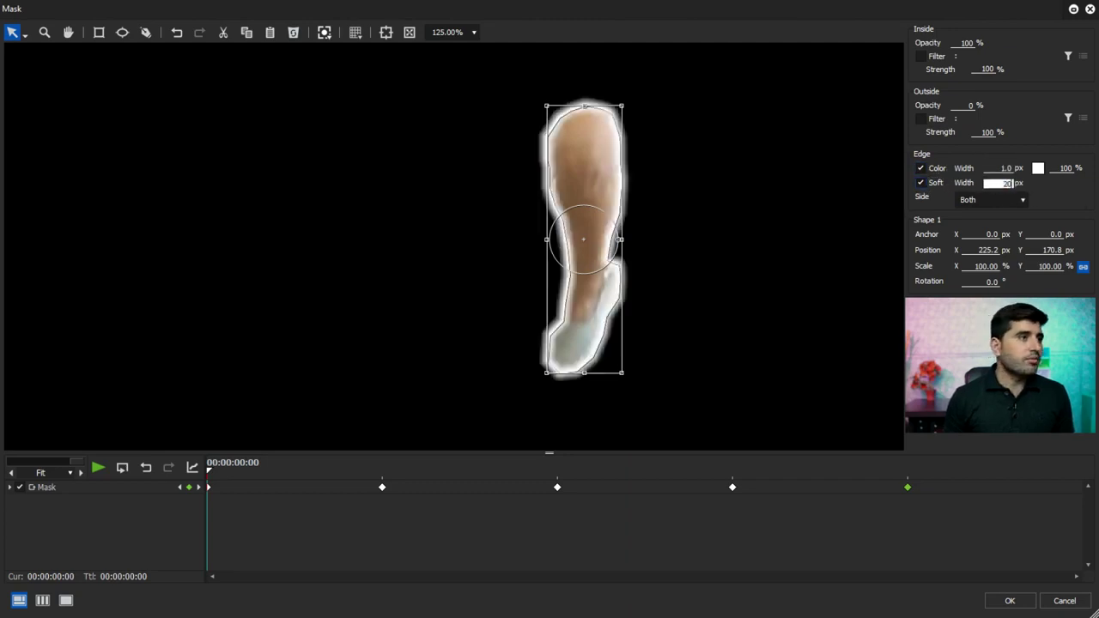
- Set the edge colour to yellow, then to blue at the frame 4 keyframe
left_click(1038, 169)
left_click(301, 91)
left_click(273, 234)
left_click_drag(734, 483, 1093, 487)
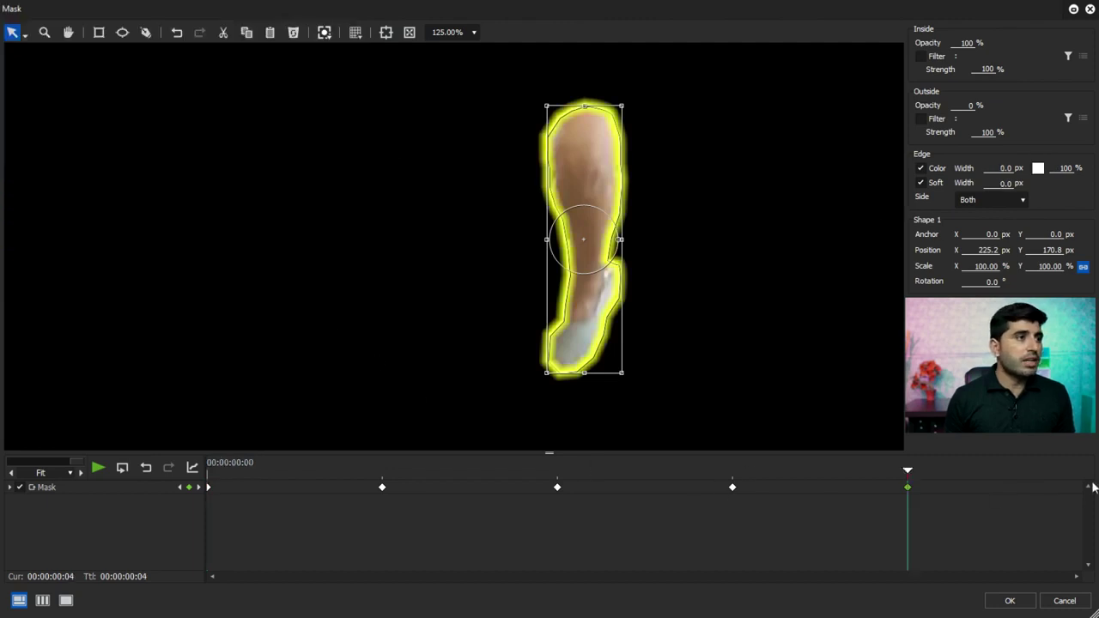
left_click(1039, 170)
left_click(334, 64)
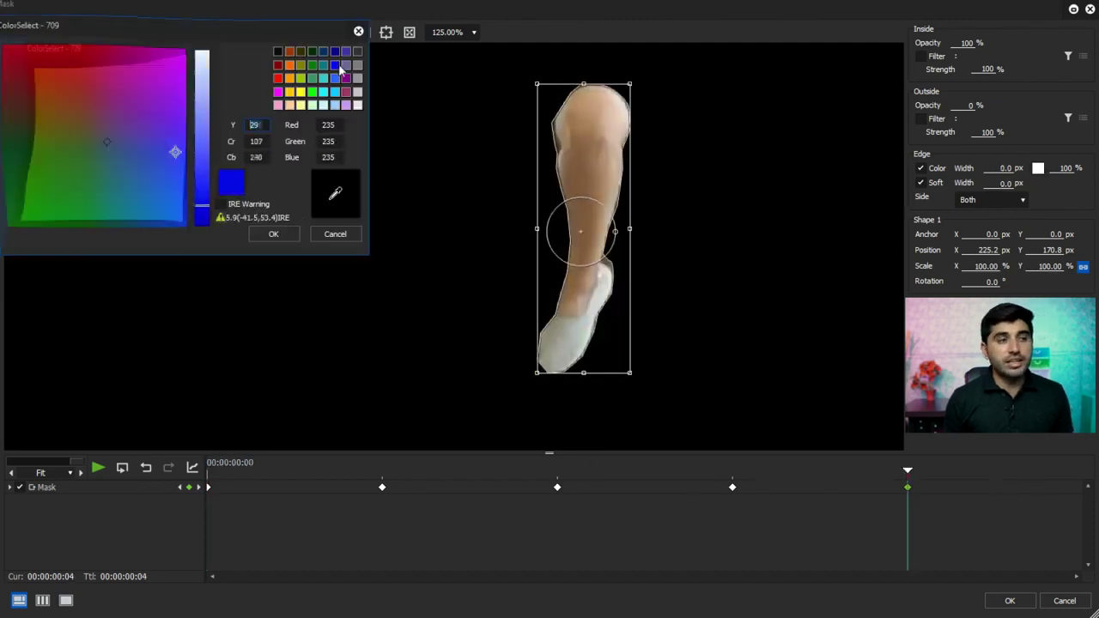
left_click(273, 234)
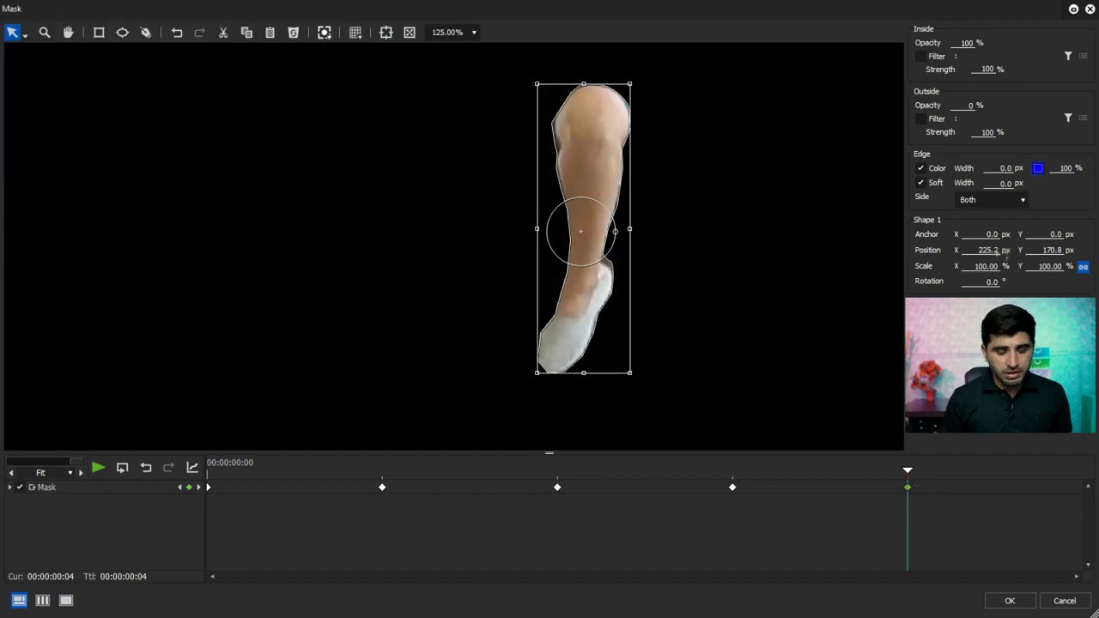
- Apply the 1 px edge width and 20 px soft width at frames 4 and 3
left_click(1022, 170)
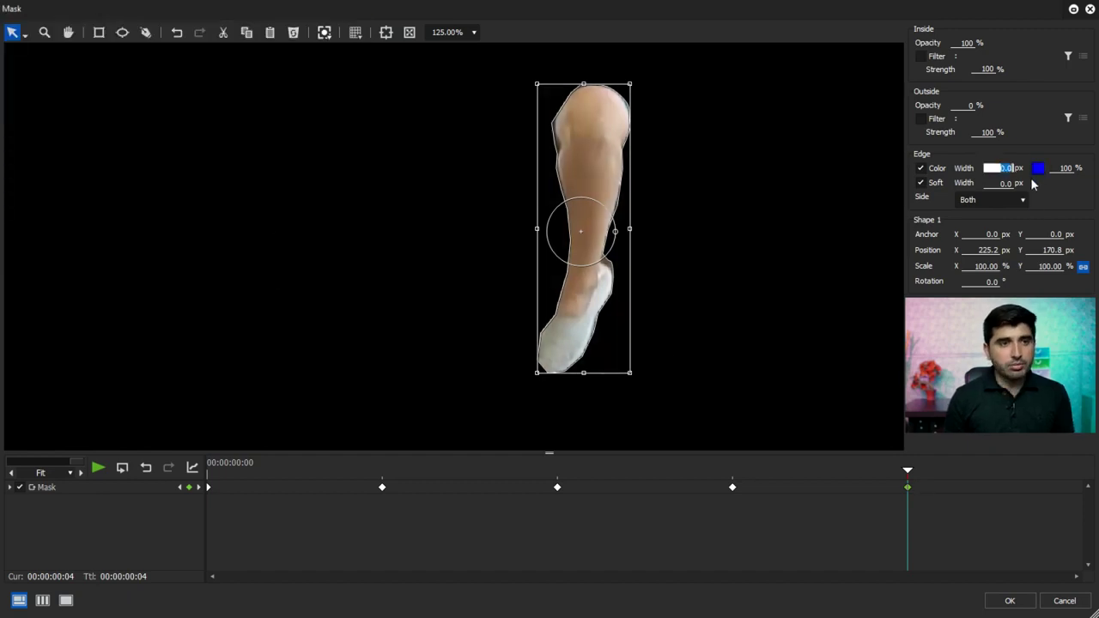
type("1")
key("Tab")
type("20")
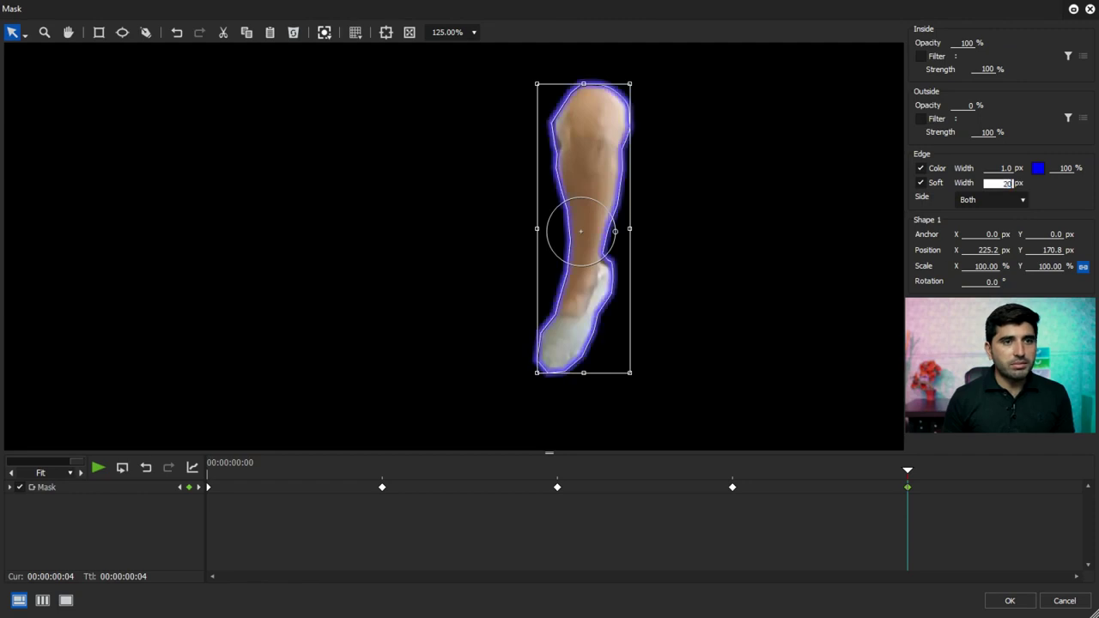
left_click(743, 470)
double_click(1003, 183)
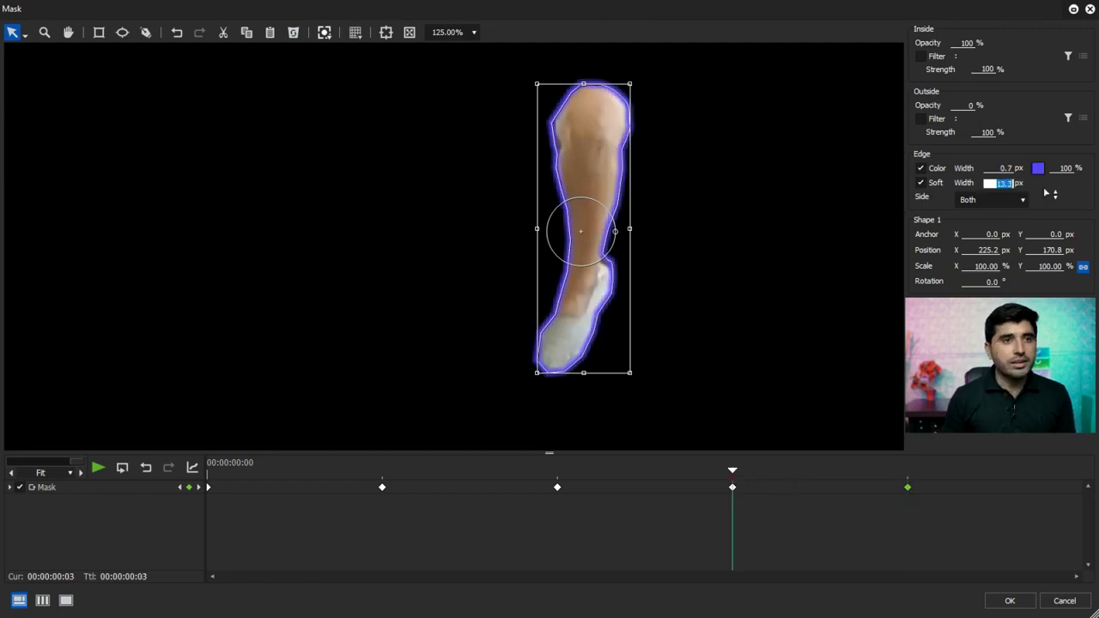
type("20")
double_click(1002, 169)
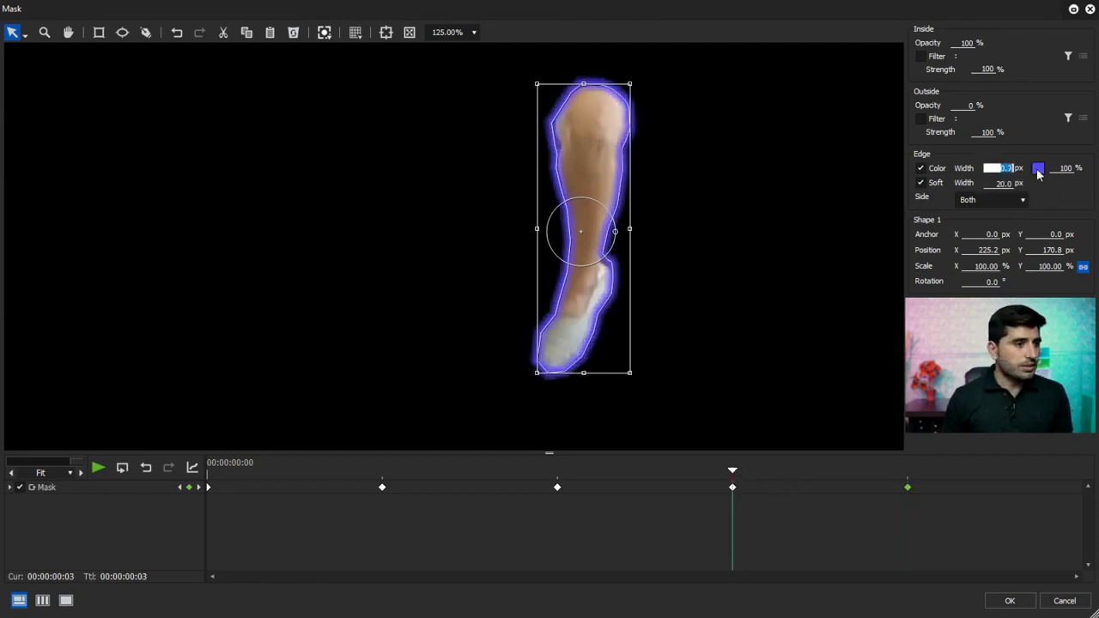
left_click(557, 471)
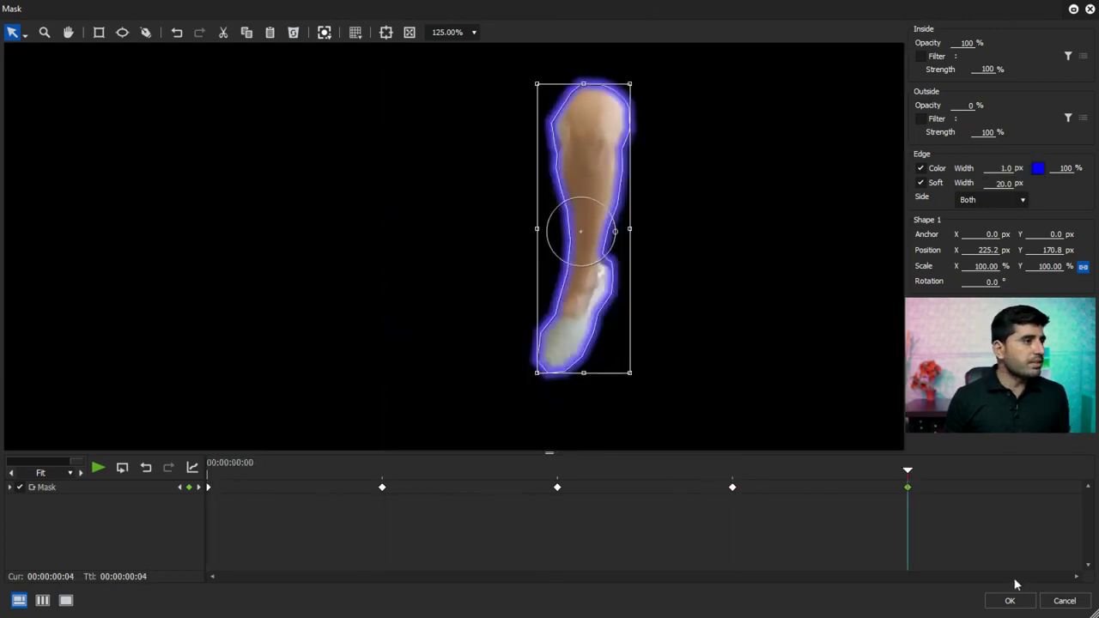
- Close the mask settings and drag Mask filters from VideoFilters onto the 3V mask clip
left_click(1025, 602)
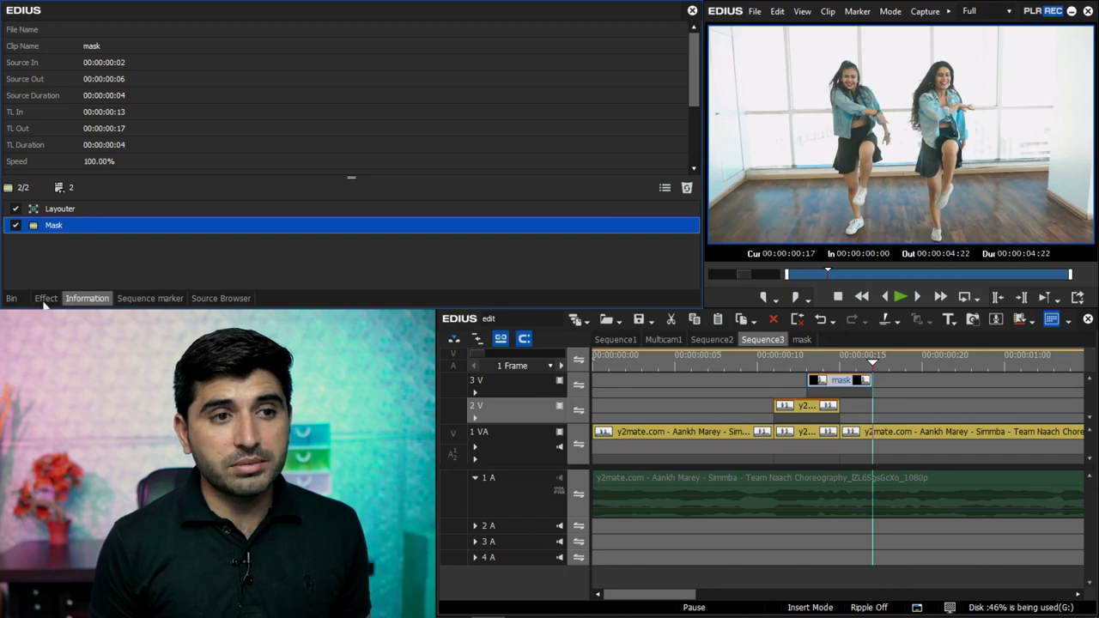
left_click(46, 298)
mouse_move(251, 208)
left_mouse_down()
mouse_move(575, 283)
mouse_move(841, 379)
left_mouse_up()
left_click(87, 298)
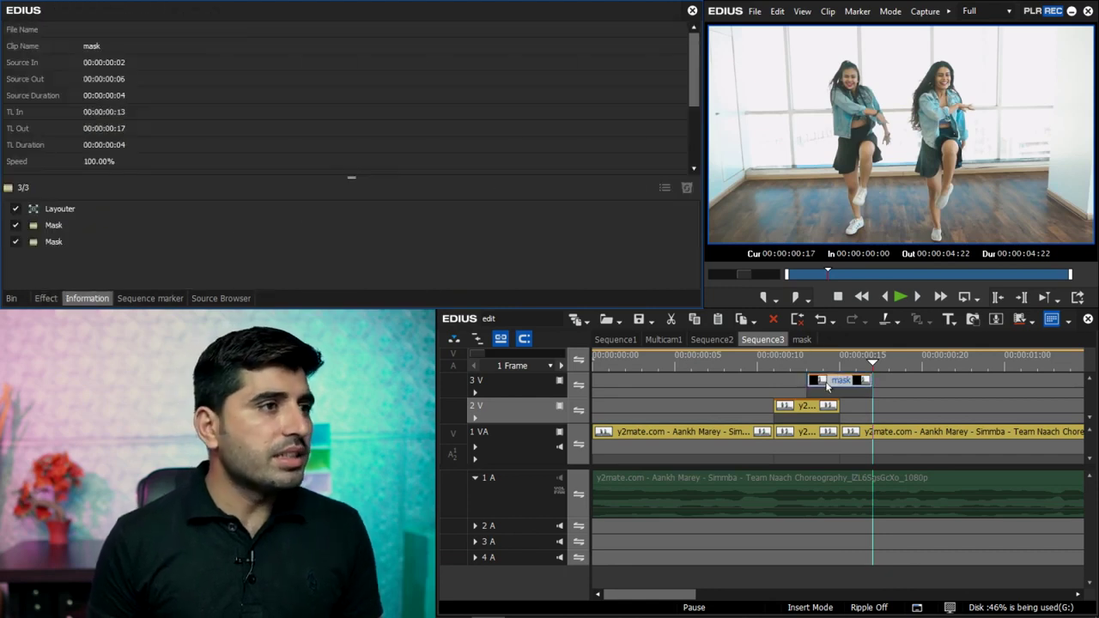
left_click(46, 298)
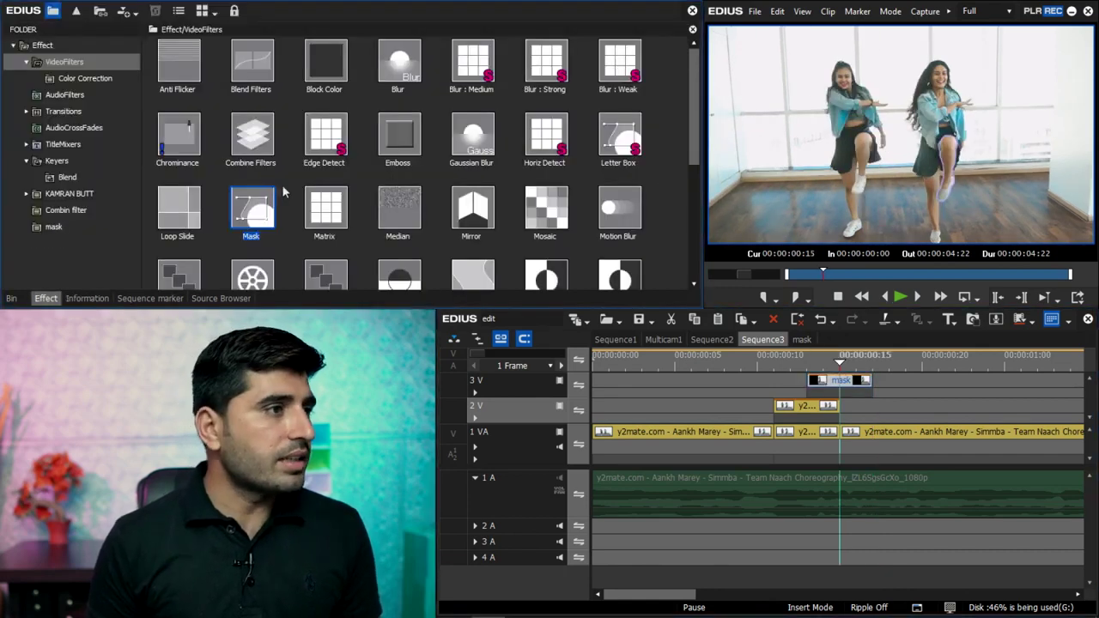
left_click_drag(844, 389, 842, 383)
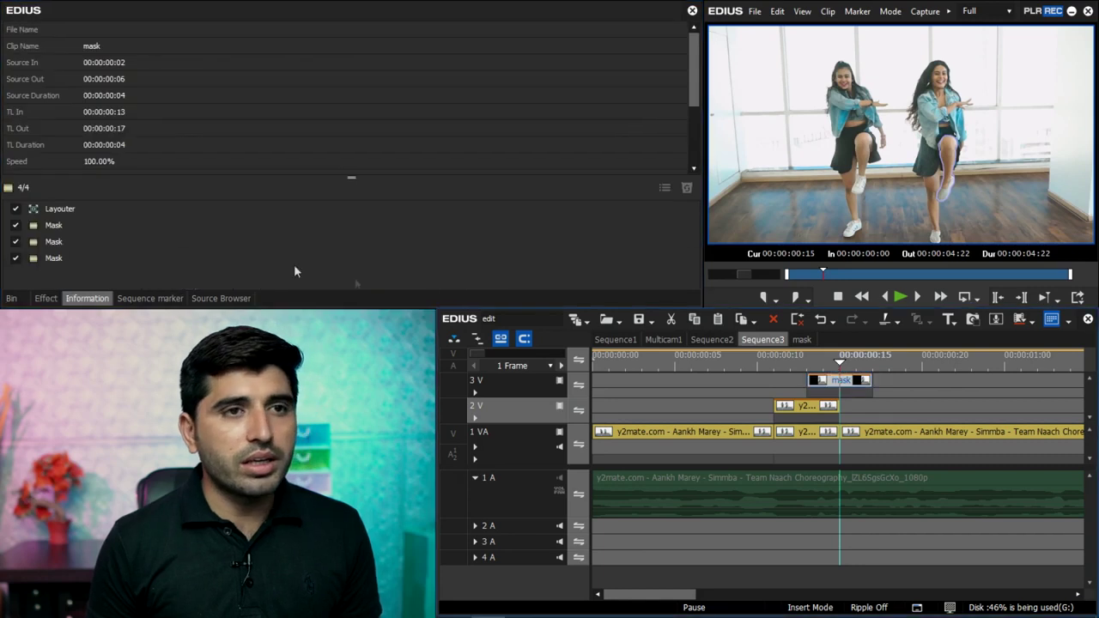
- Delete the extra Mask filters, keeping Layouter plus two Mask filters
left_click(60, 259)
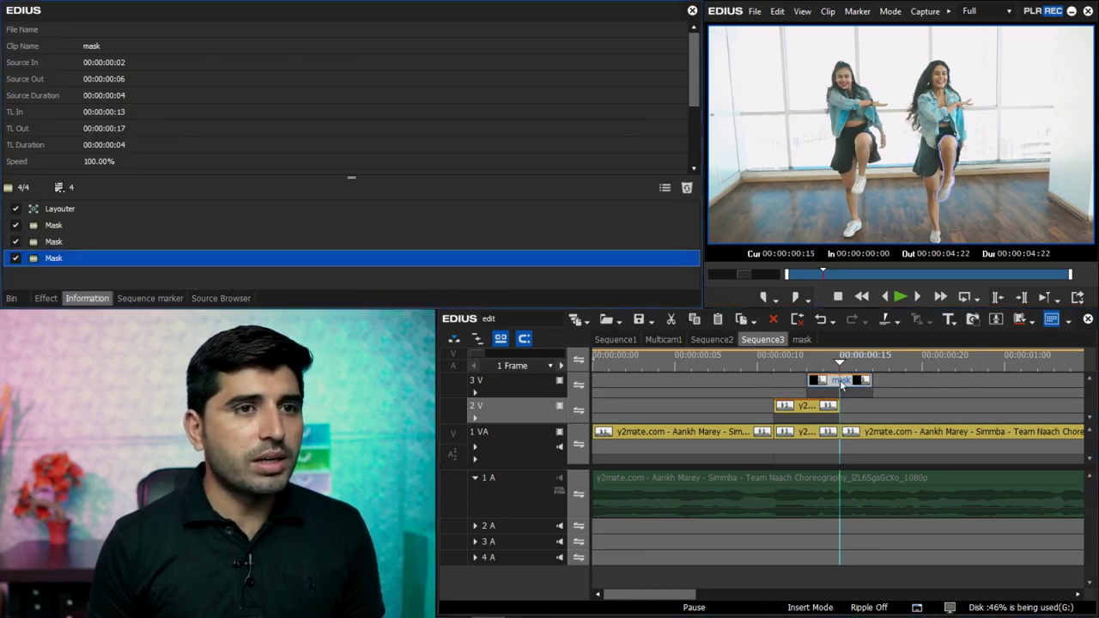
left_click(113, 274)
key("Delete")
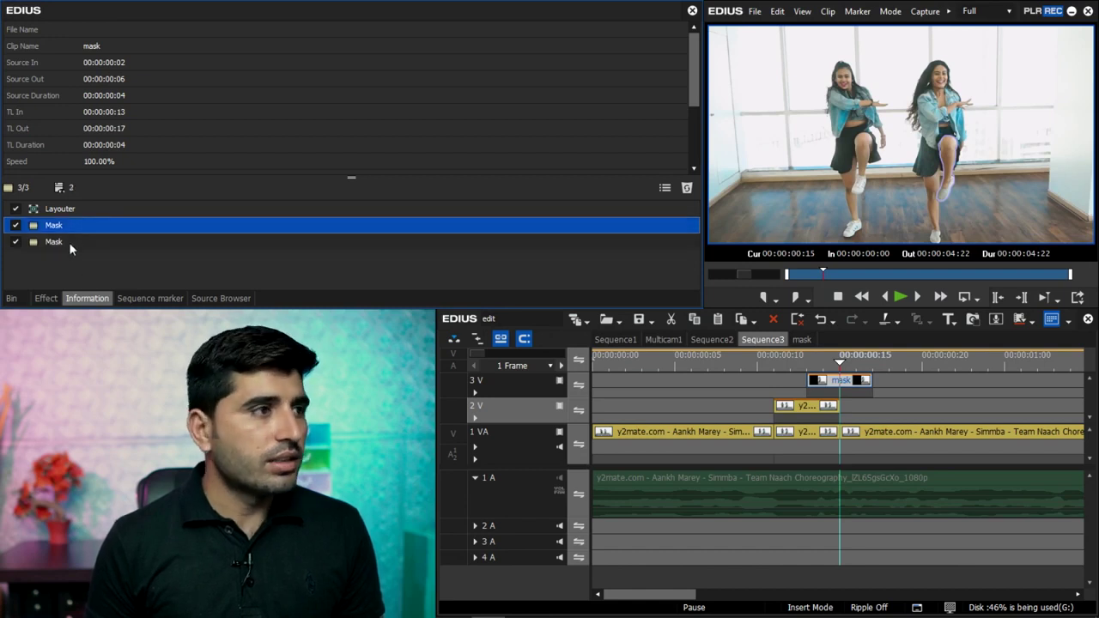
left_click(15, 242)
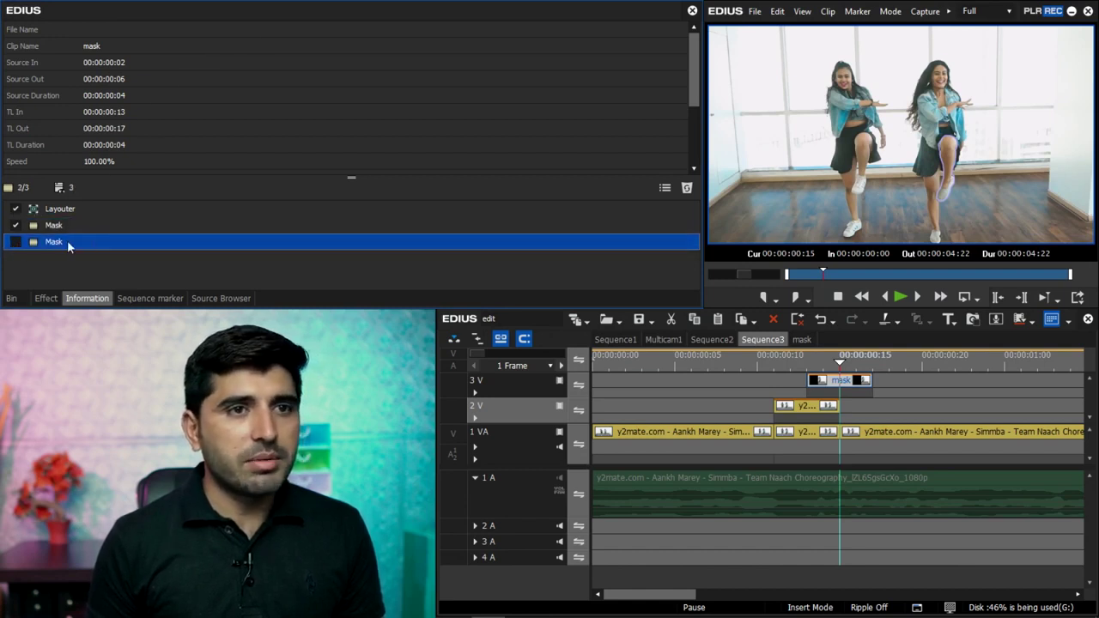
key("Delete")
left_click(16, 226)
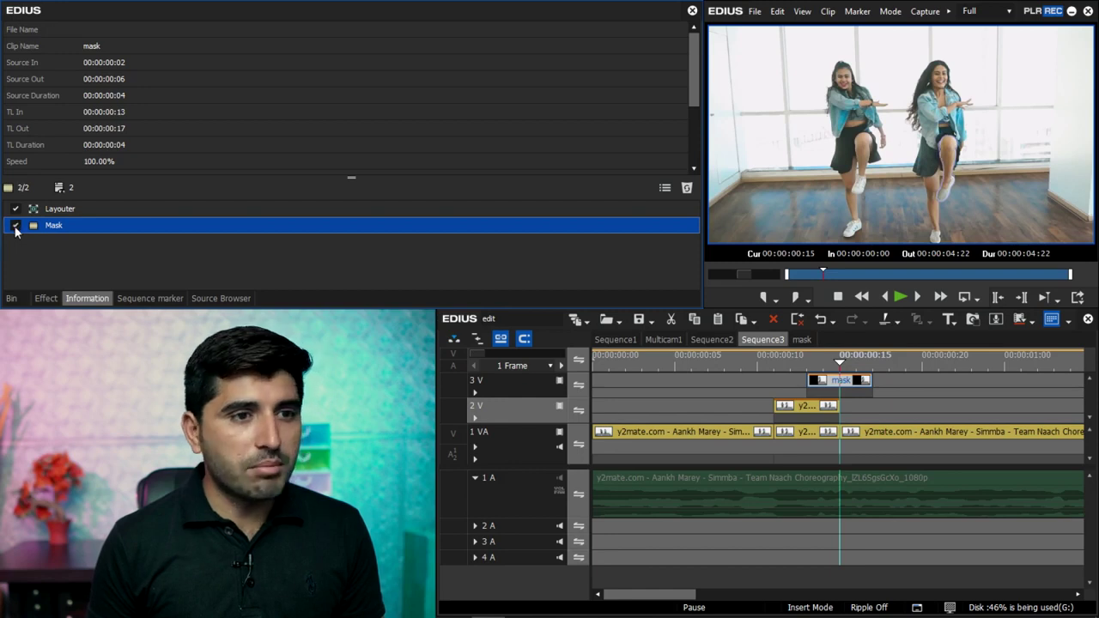
- Open the new Mask filter's editor and choose the rectangle drawing tool
left_click(46, 298)
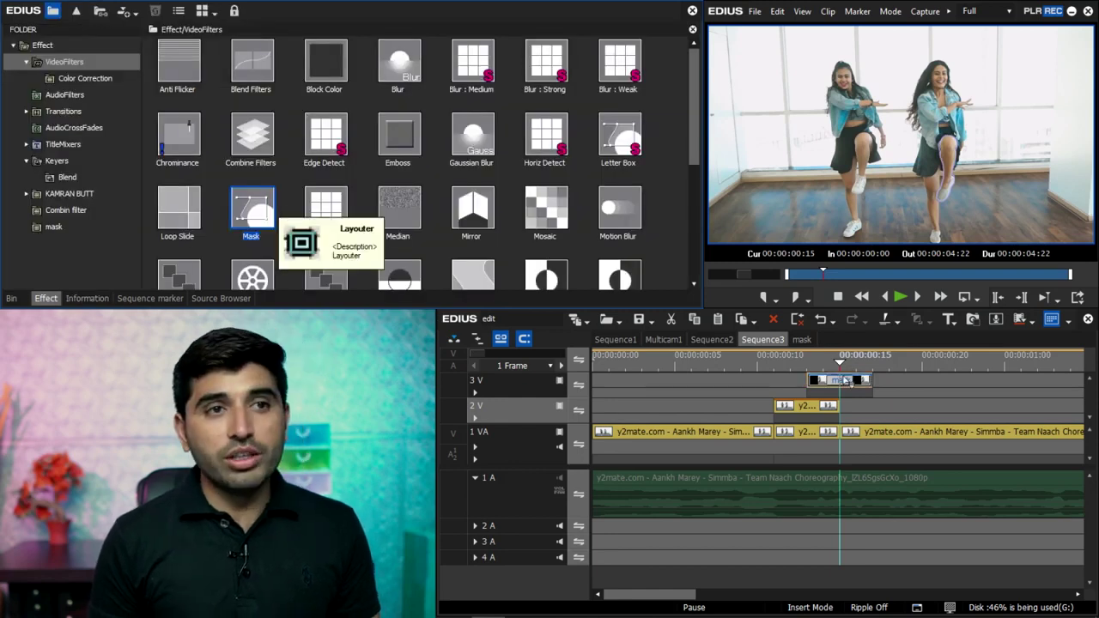
left_click(87, 298)
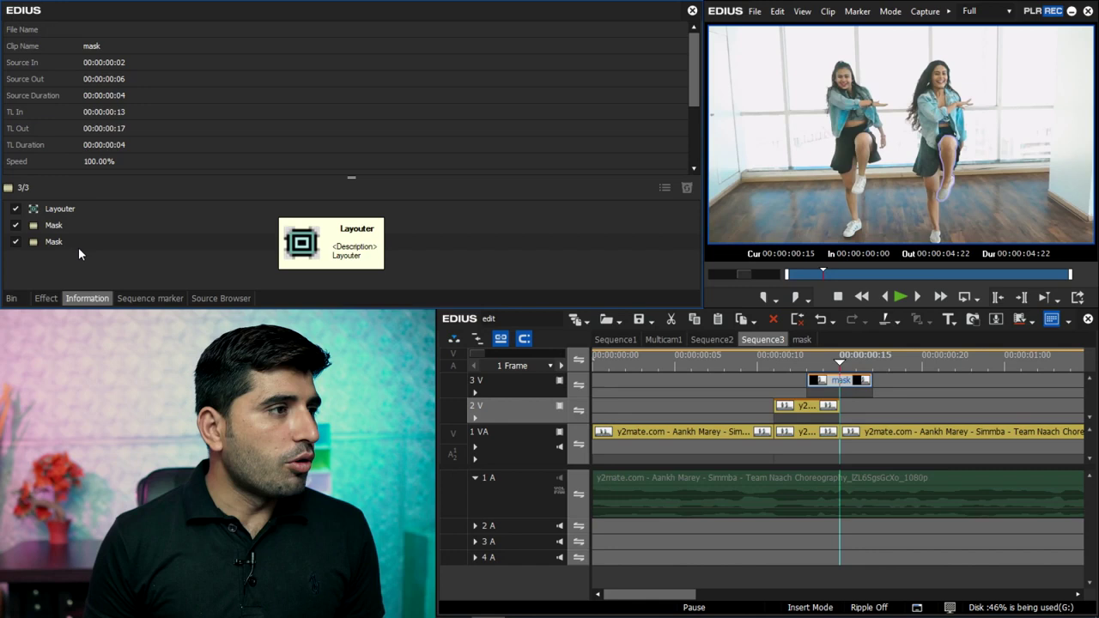
double_click(60, 241)
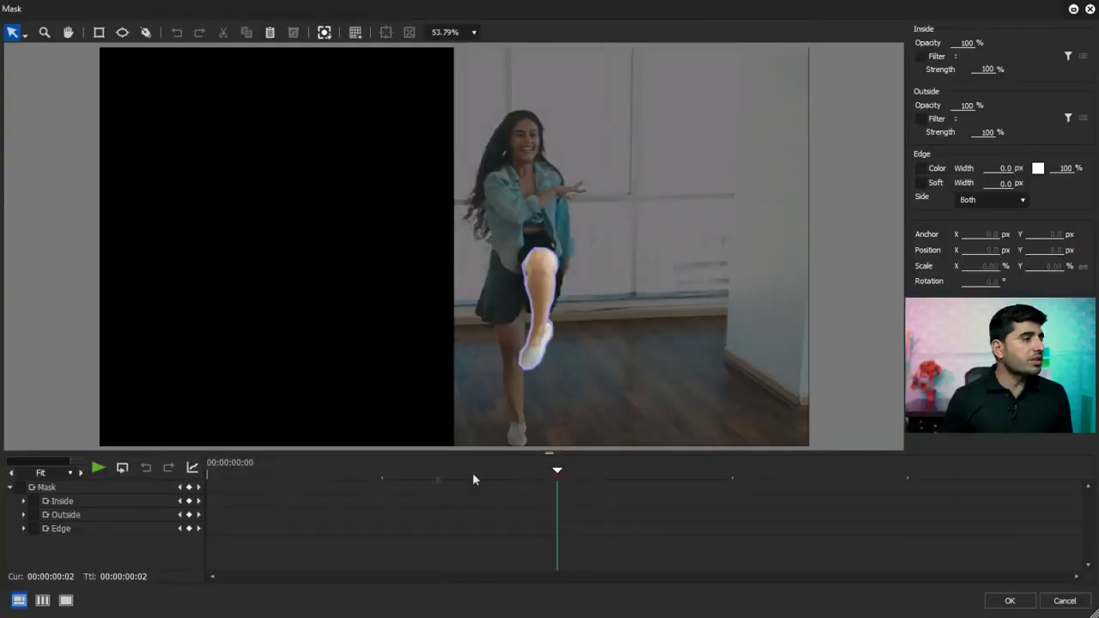
left_click_drag(473, 472, 267, 303)
left_click(99, 32)
left_click(382, 471)
- Step through frames 2 and 3, close the editor, and reopen the first Mask filter
left_click(557, 468)
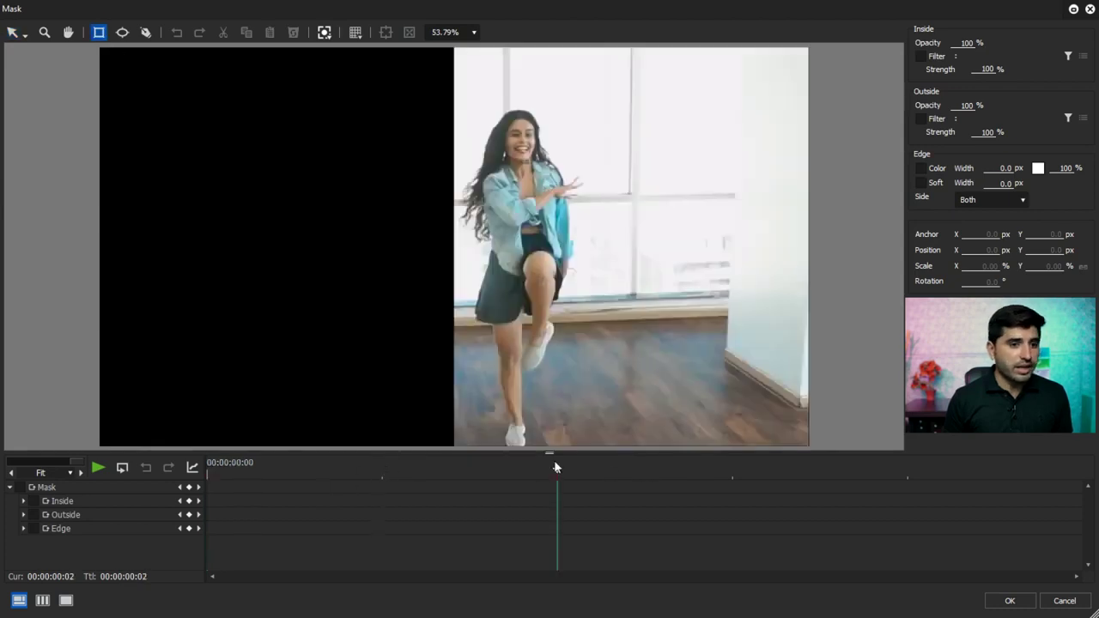
left_click(734, 469)
left_click(1010, 600)
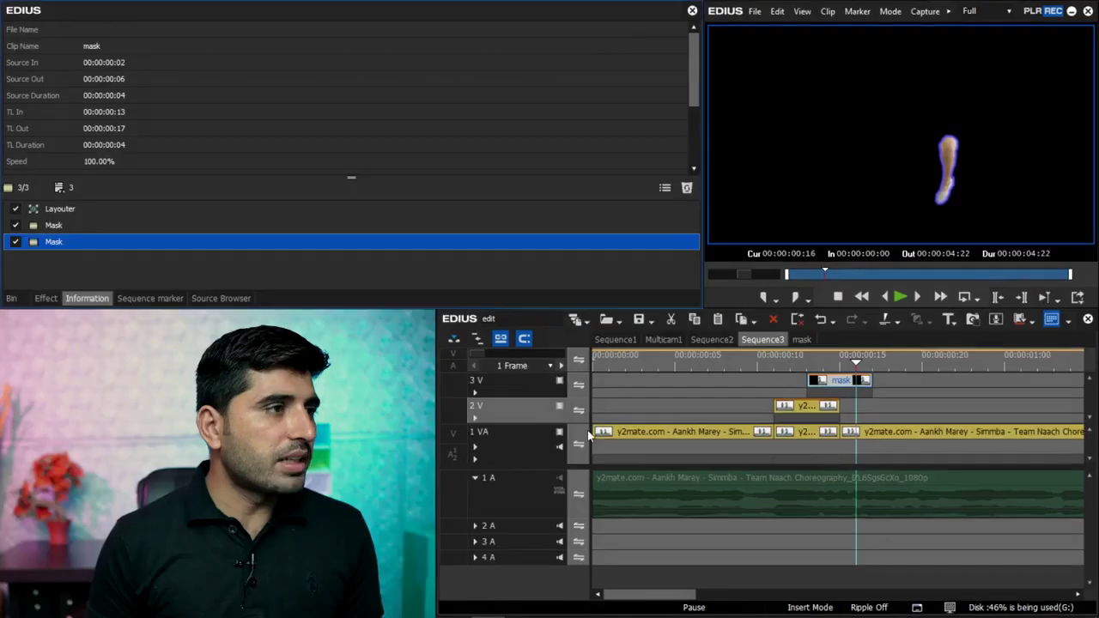
double_click(68, 227)
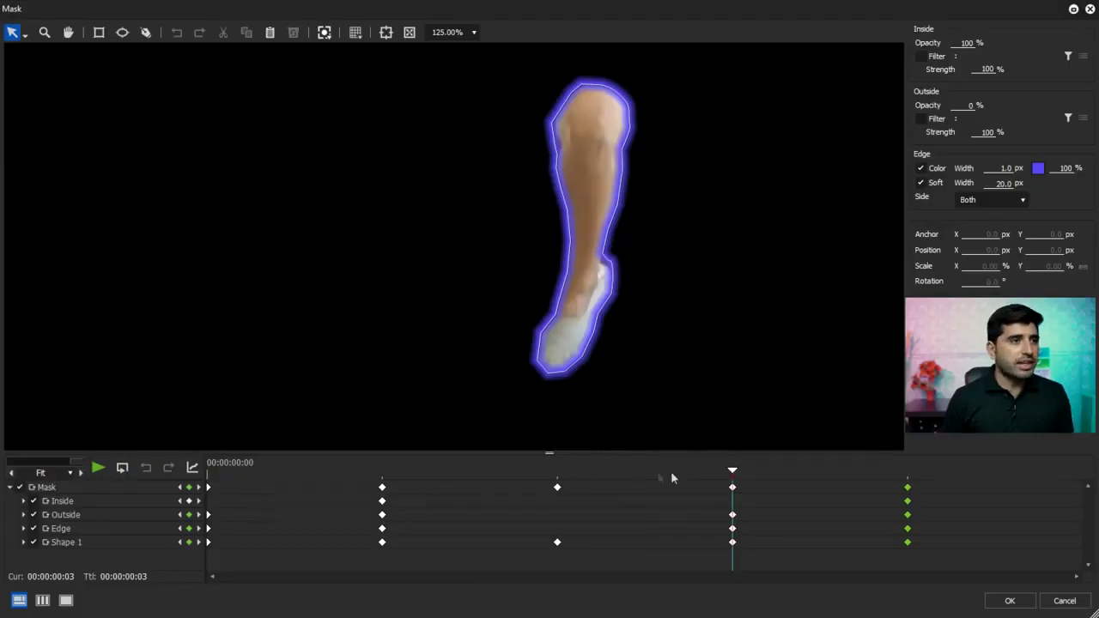
- Review the keyframes at frames 2 and 1, then open the second Mask filter's editor
left_click(594, 464)
left_click(402, 462)
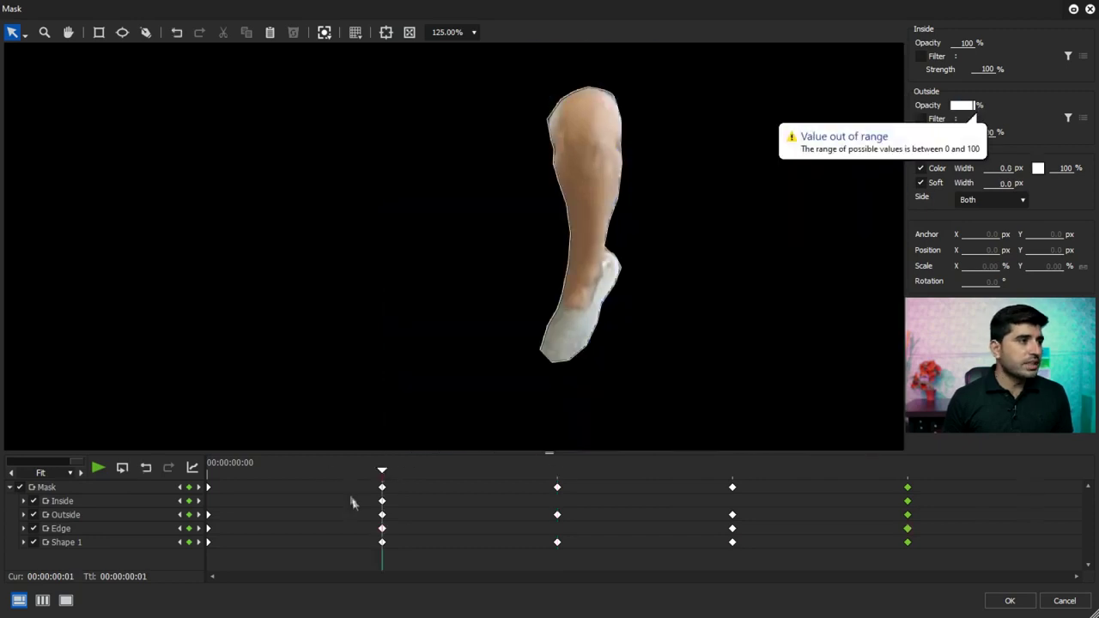
left_click(1033, 597)
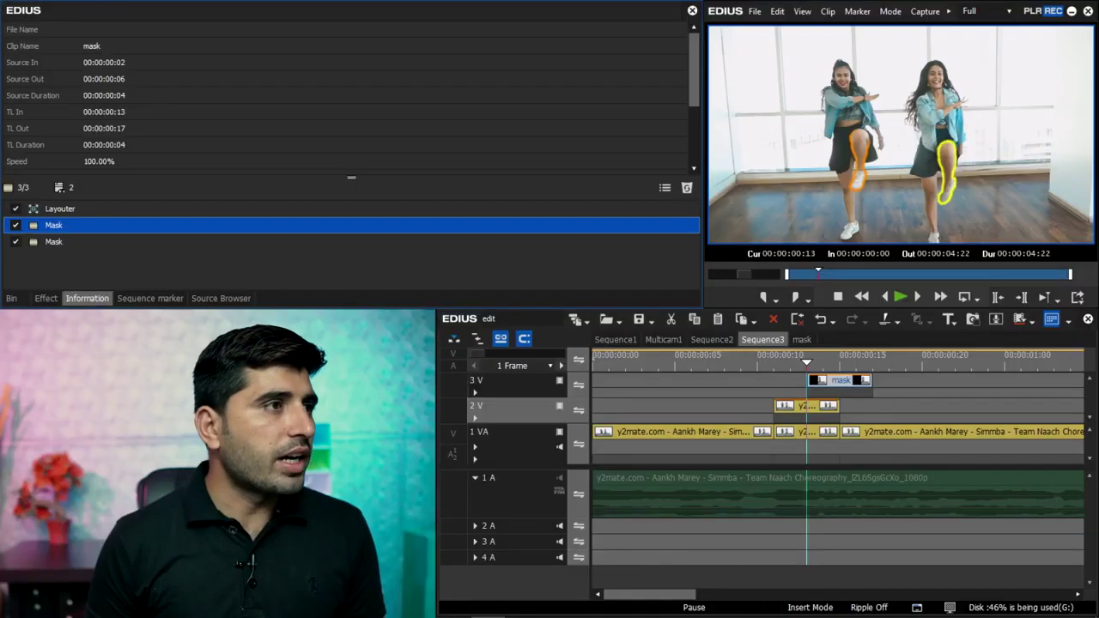
left_click(93, 240)
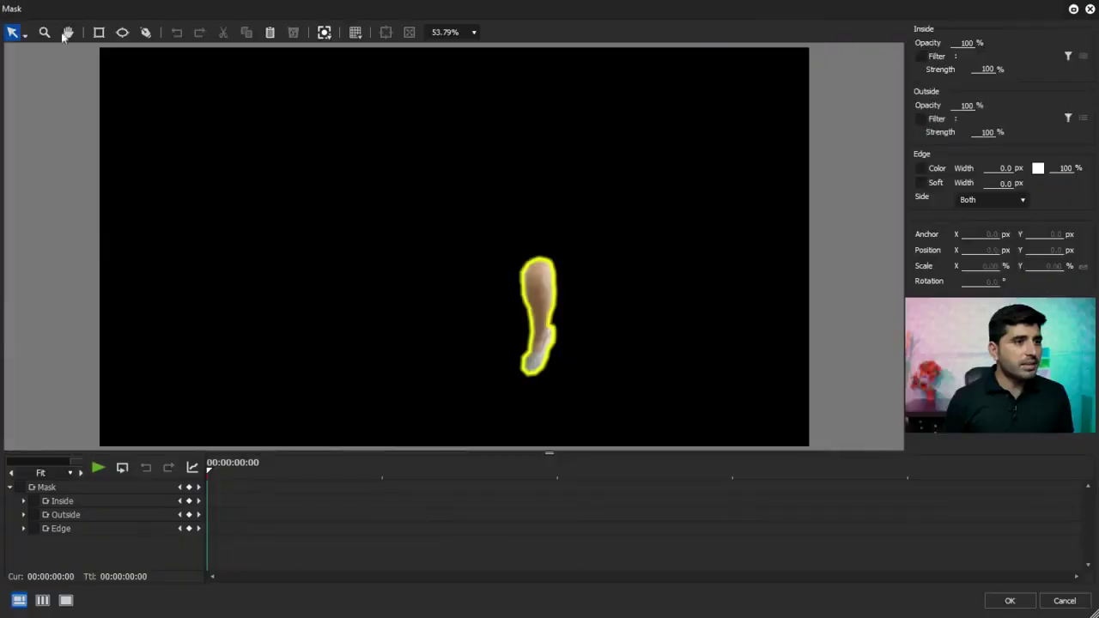
- Draw a rectangle over the leg's top with Inside Opacity 0% and a 50 px soft edge
left_click_drag(662, 270, 666, 276)
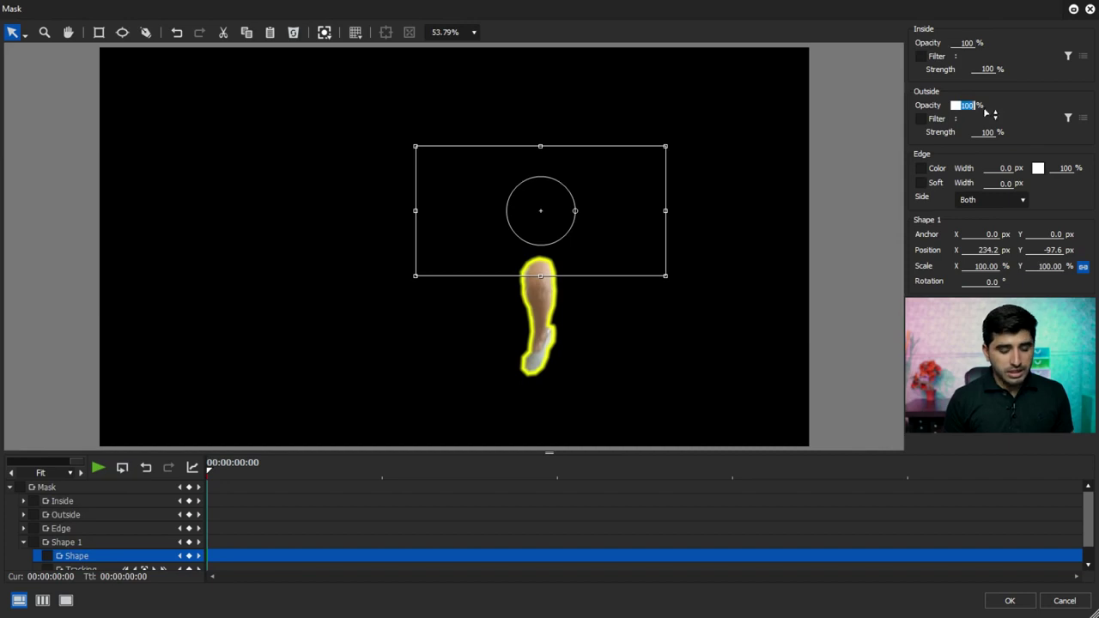
key("BackSpace")
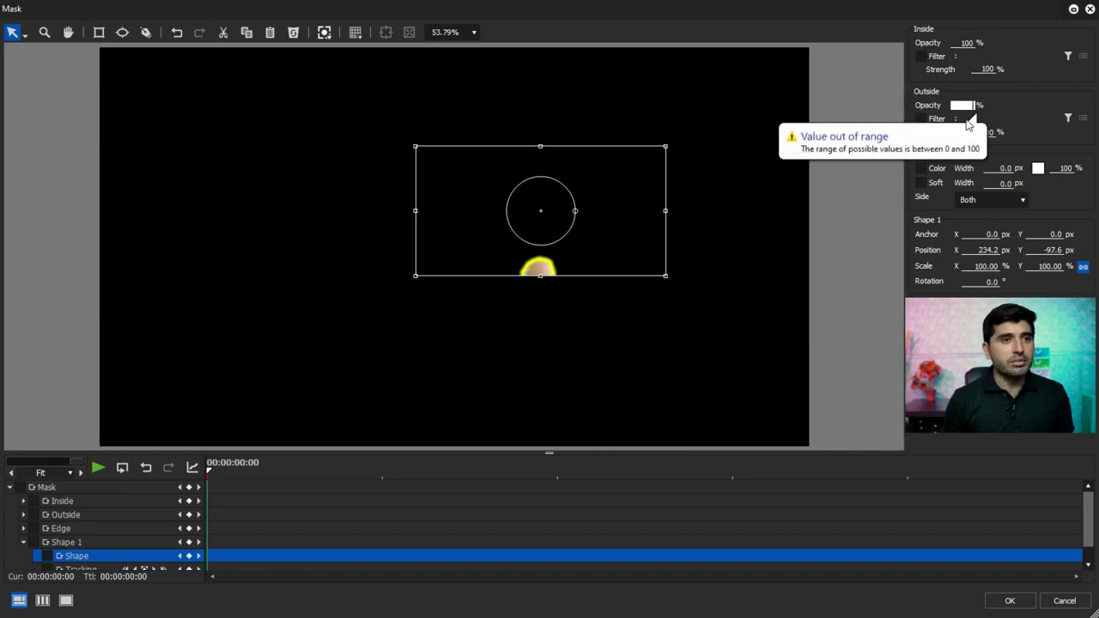
double_click(965, 43)
key("BackSpace")
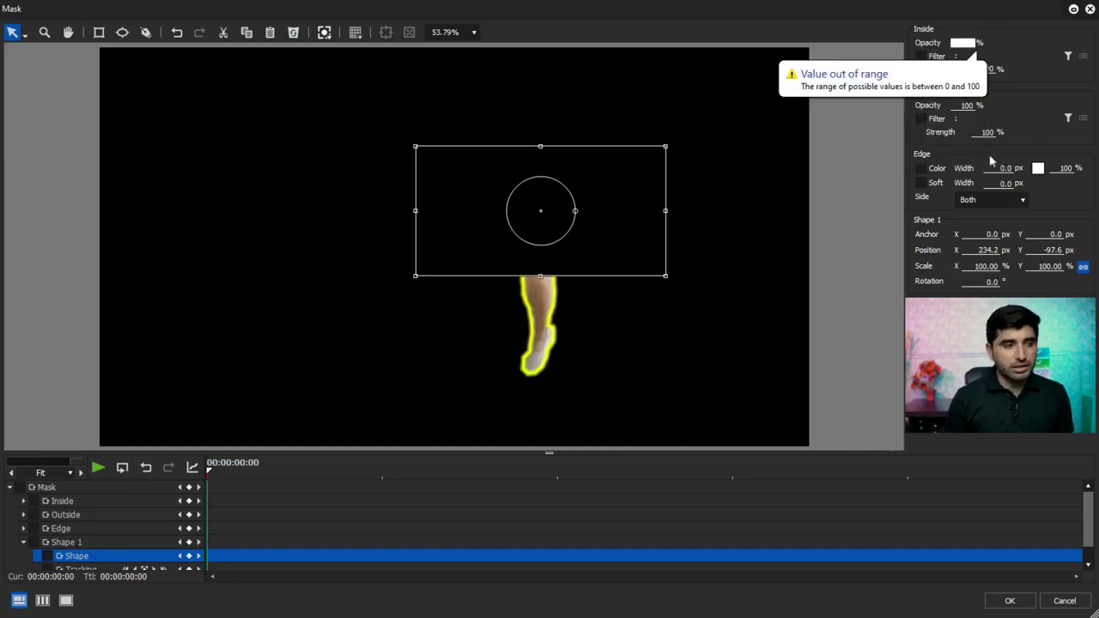
left_click(922, 183)
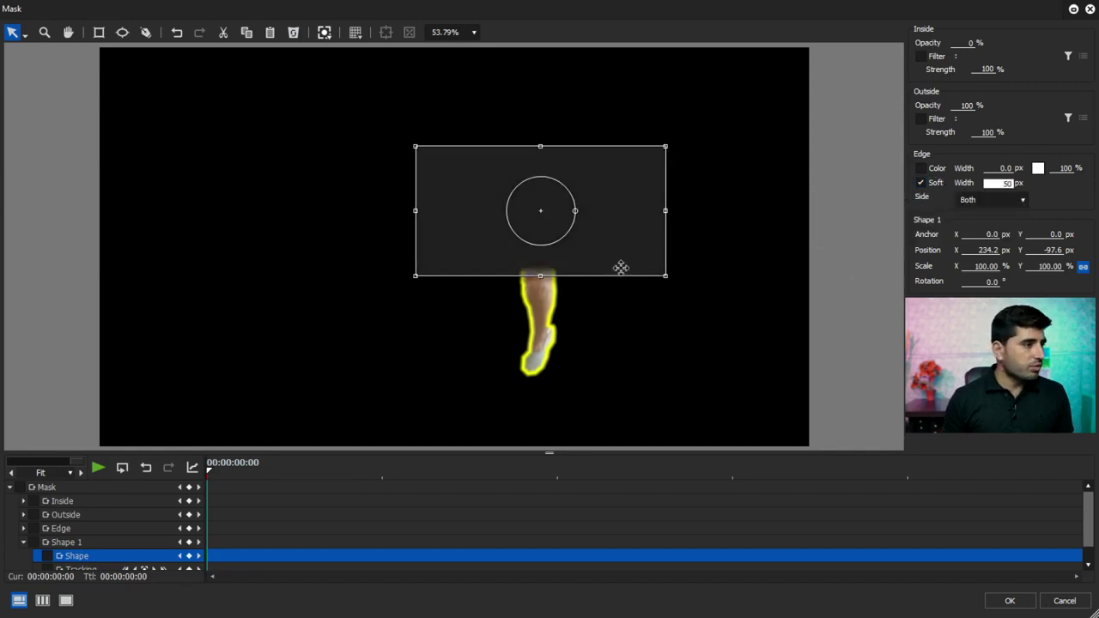
left_click(12, 488)
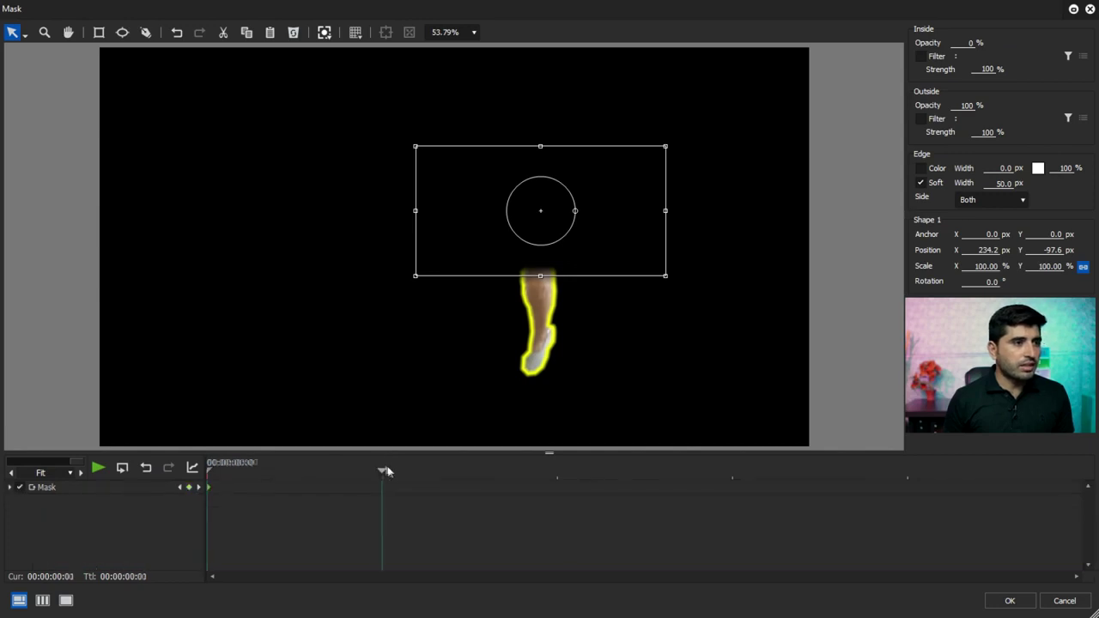
mouse_move(601, 219)
left_mouse_down()
mouse_move(604, 242)
mouse_move(620, 203)
mouse_move(641, 214)
left_mouse_up()
- In the first leg Mask filter, give the frame 1 keyframe a 20 px soft edge
left_click(1009, 602)
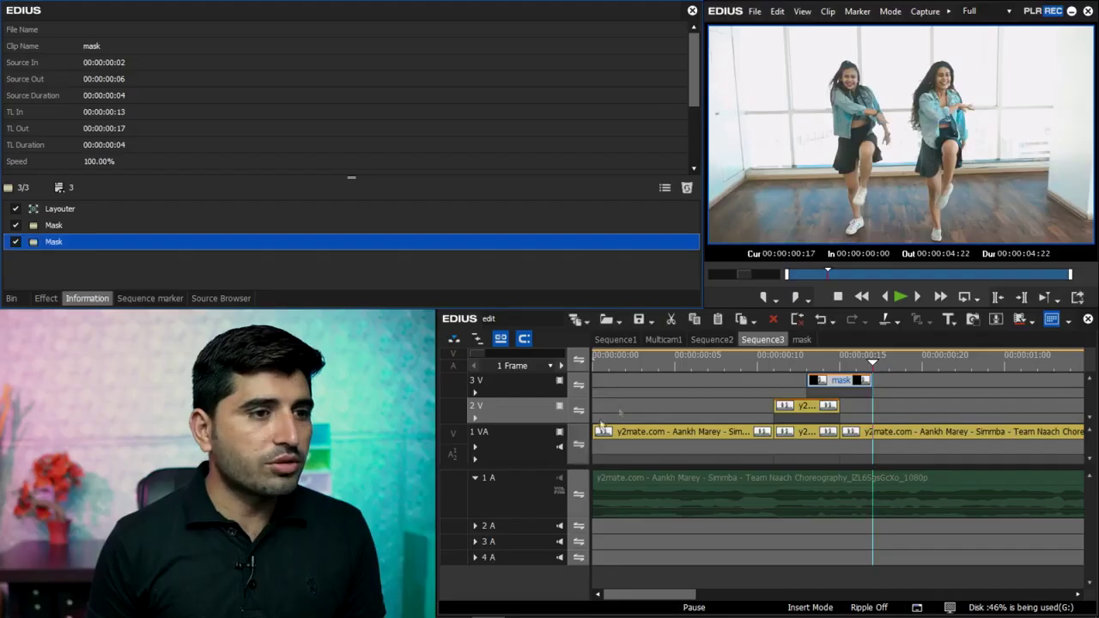
left_click(66, 221)
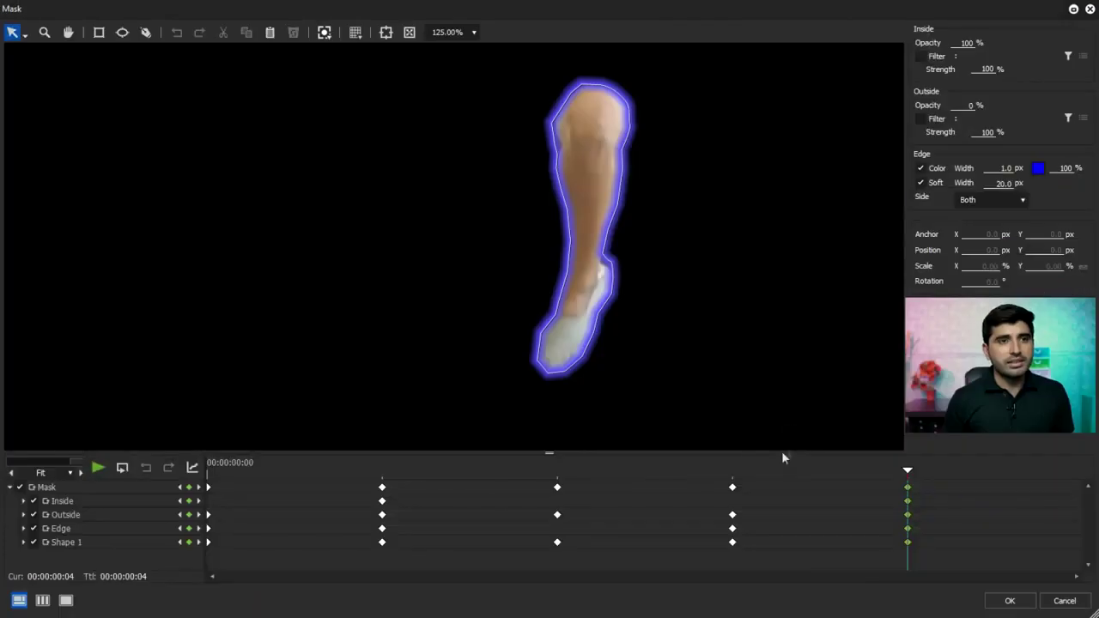
left_click(383, 473)
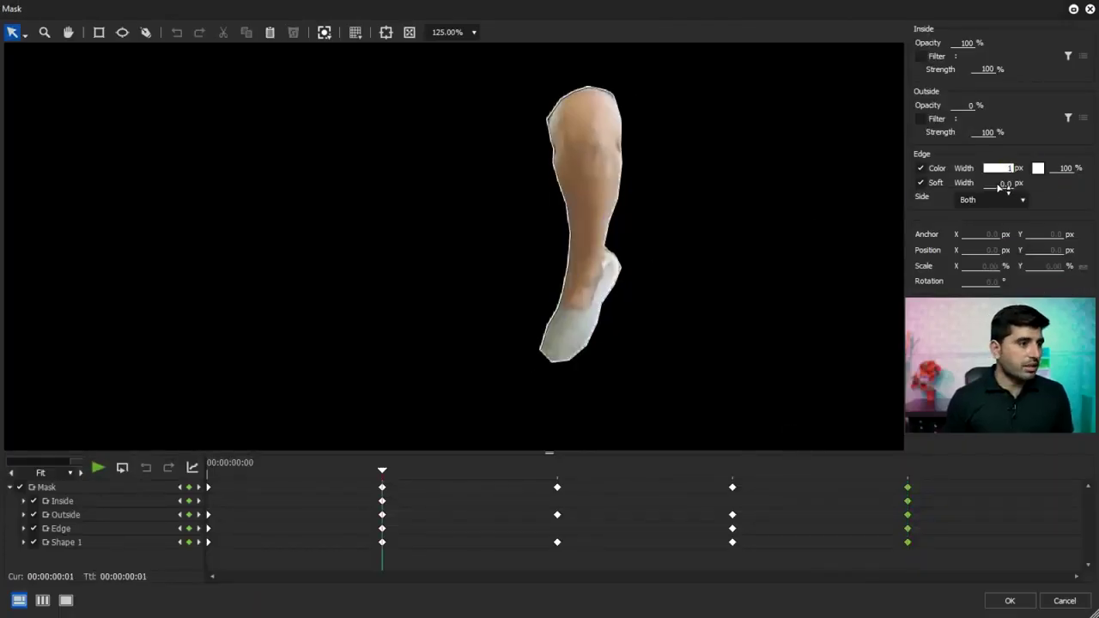
type("20")
key("Return")
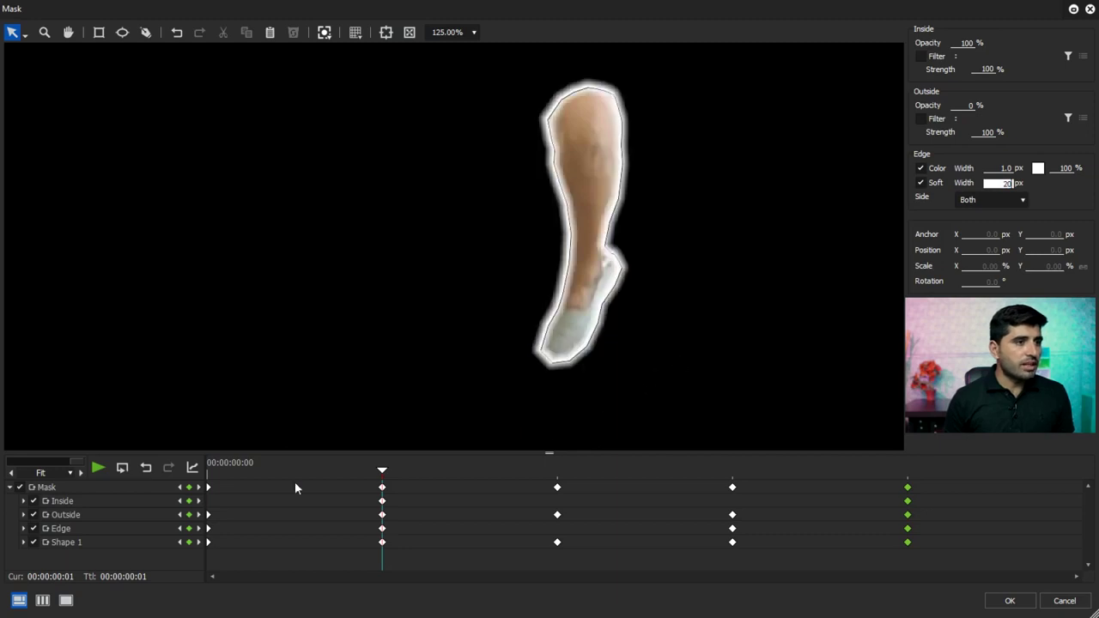
left_click(220, 471)
left_click(389, 470)
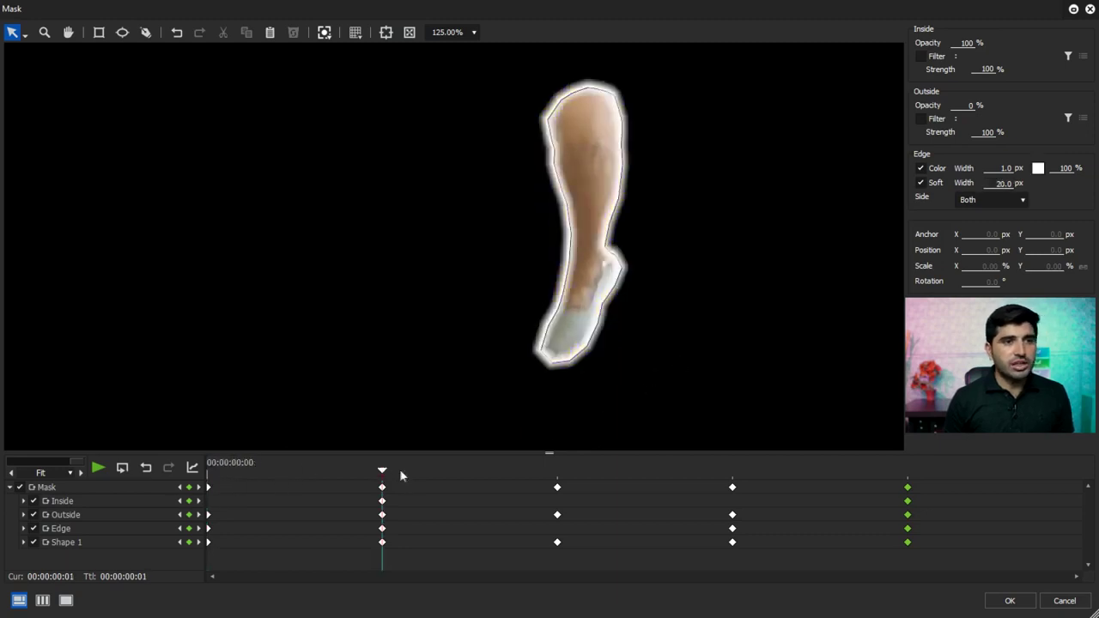
left_click(557, 471)
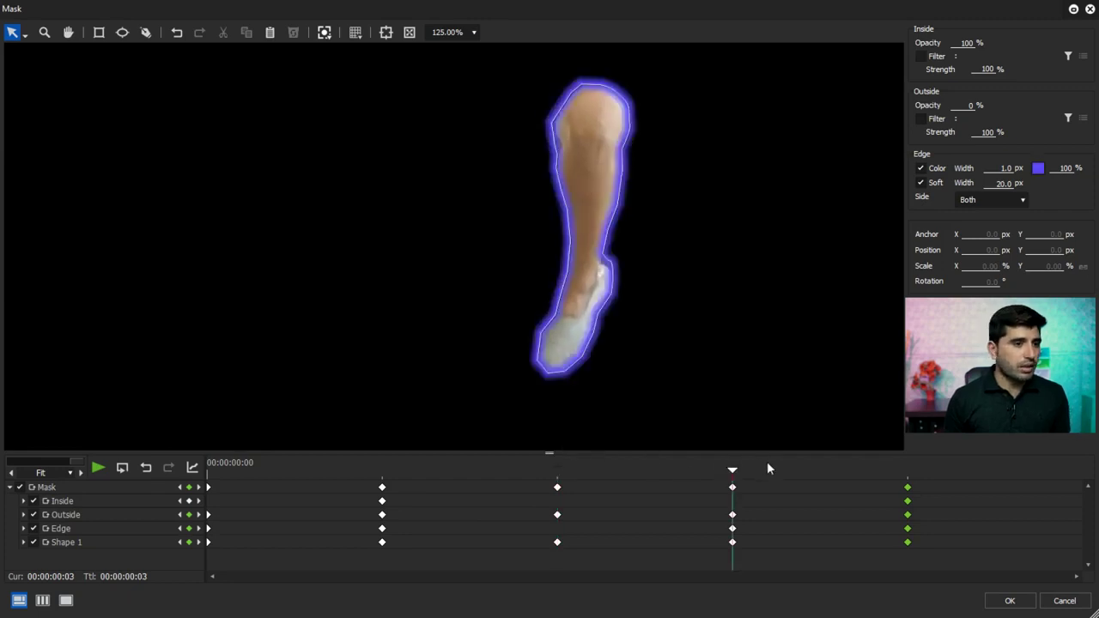
- Close the Mask dialog, move the playhead back near the start, and play Sequence3
left_click(1010, 601)
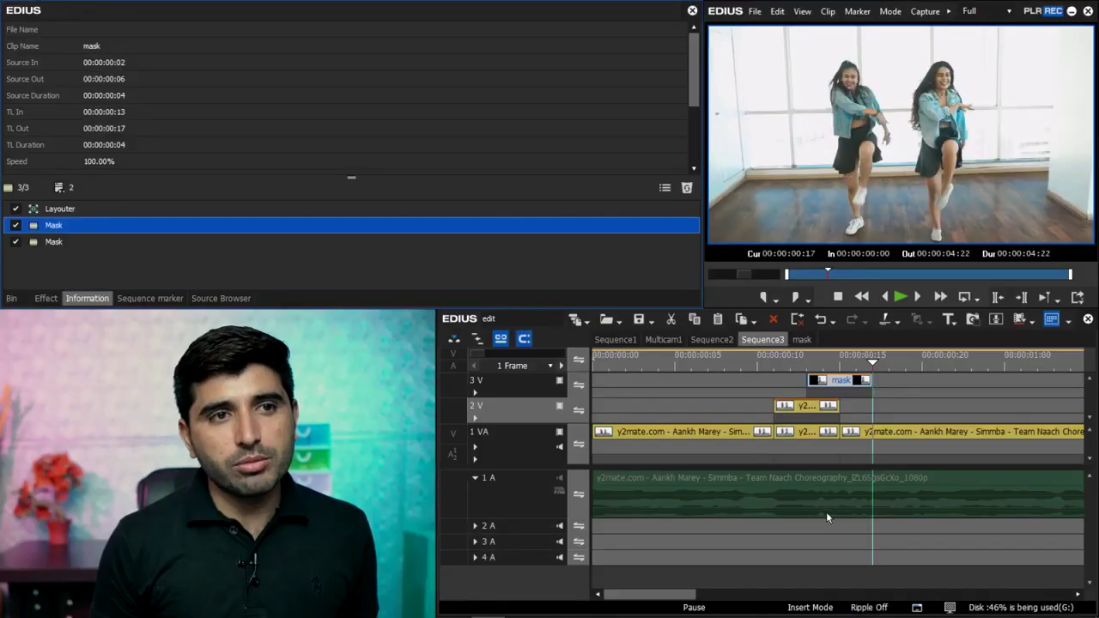
left_click(841, 359)
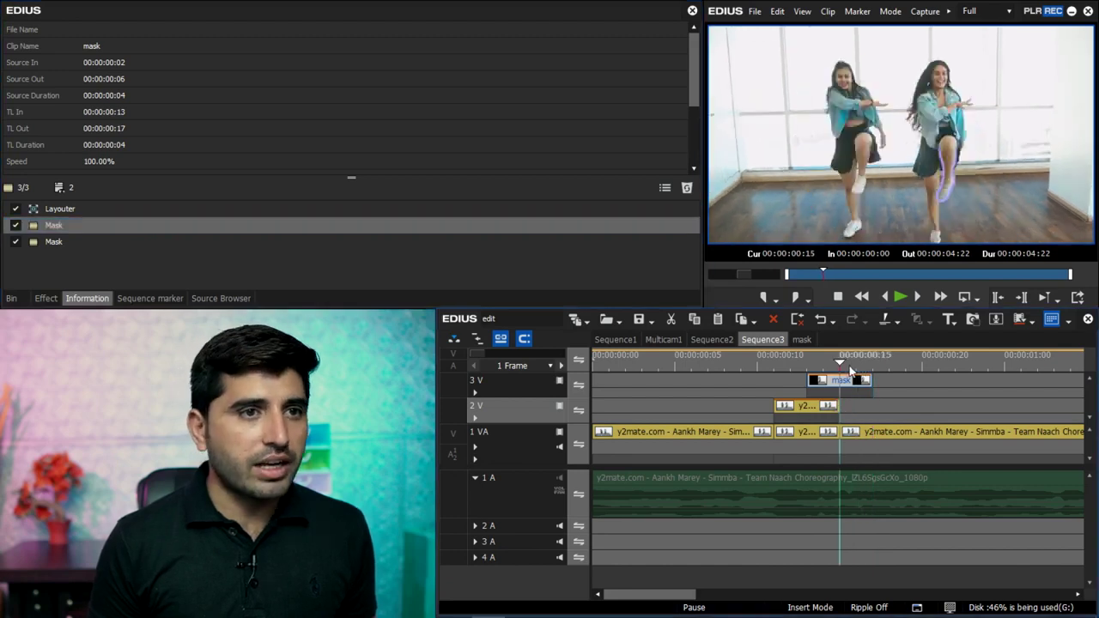
left_click_drag(841, 365, 654, 369)
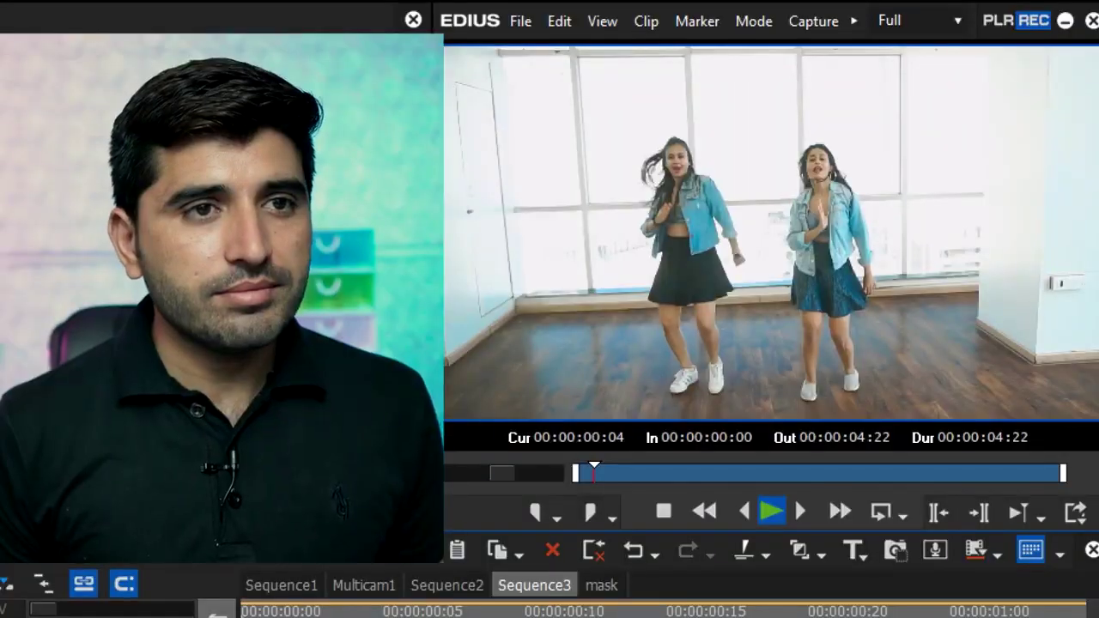
key("space")
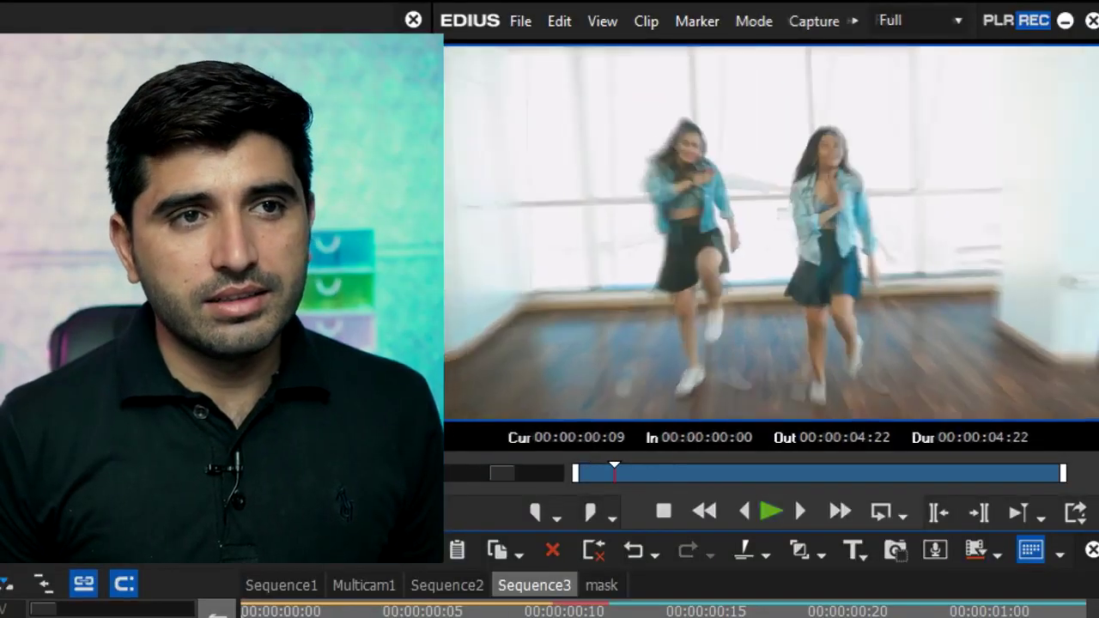